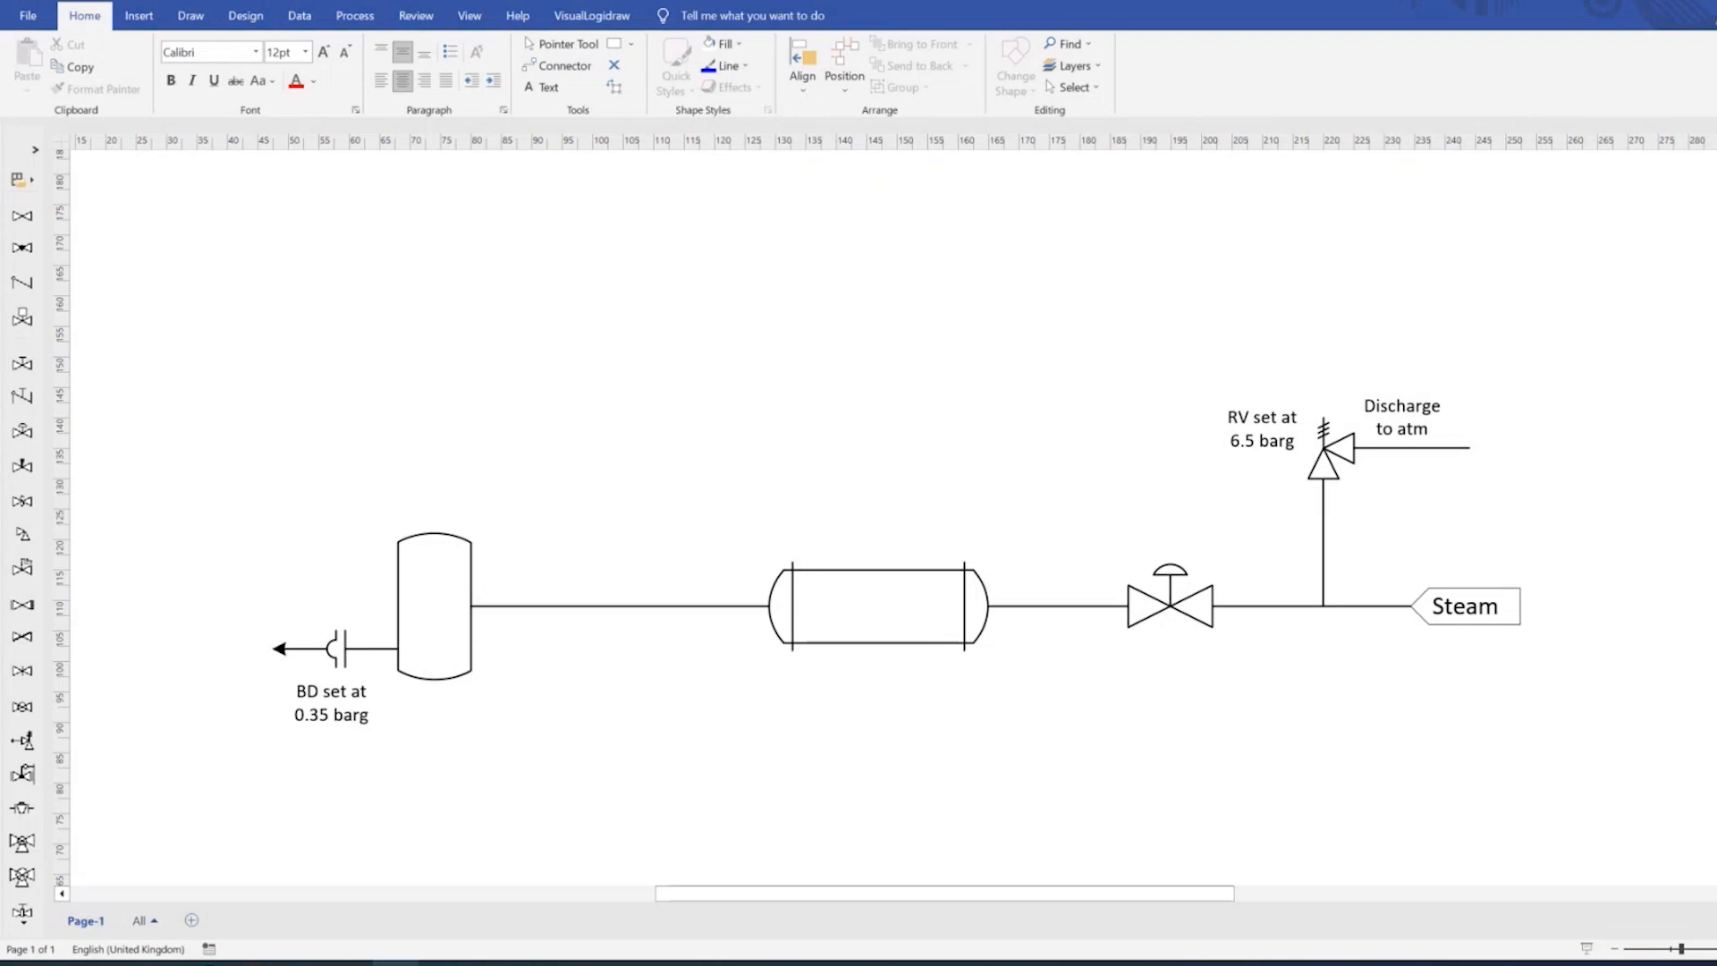
Switch to Excel and insert the CAPRE required relief rate sheet High Pressure Source - Control Valve (Vapour)
click(395, 965)
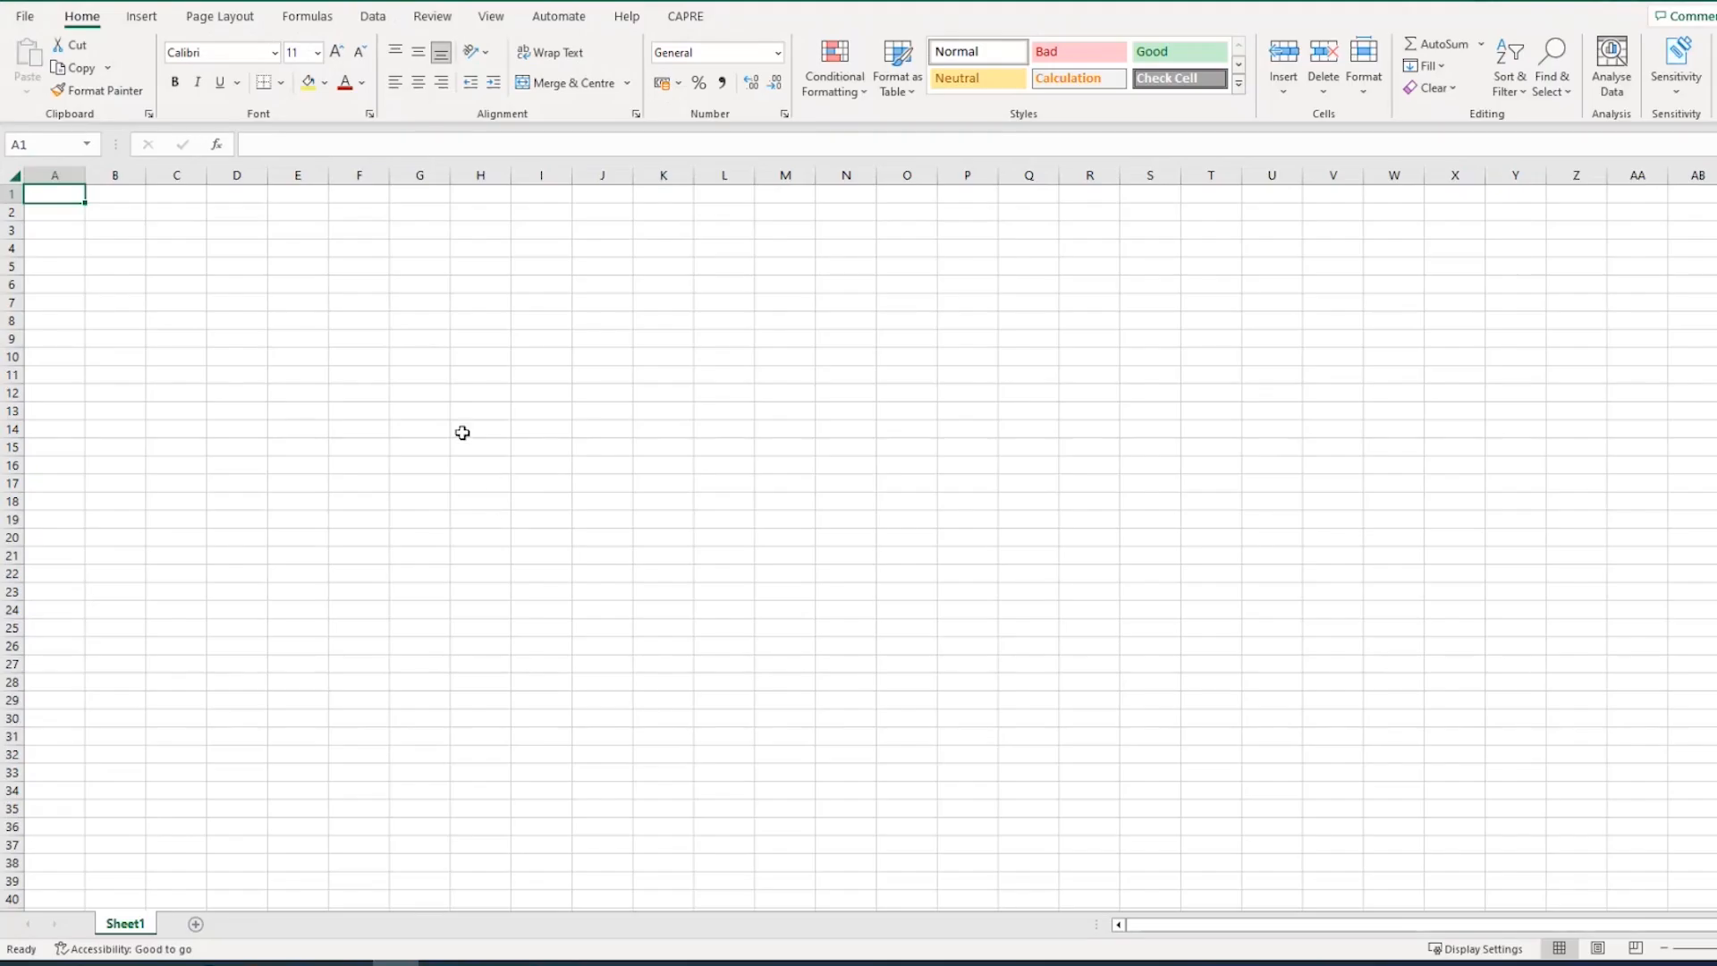
click(682, 18)
click(241, 70)
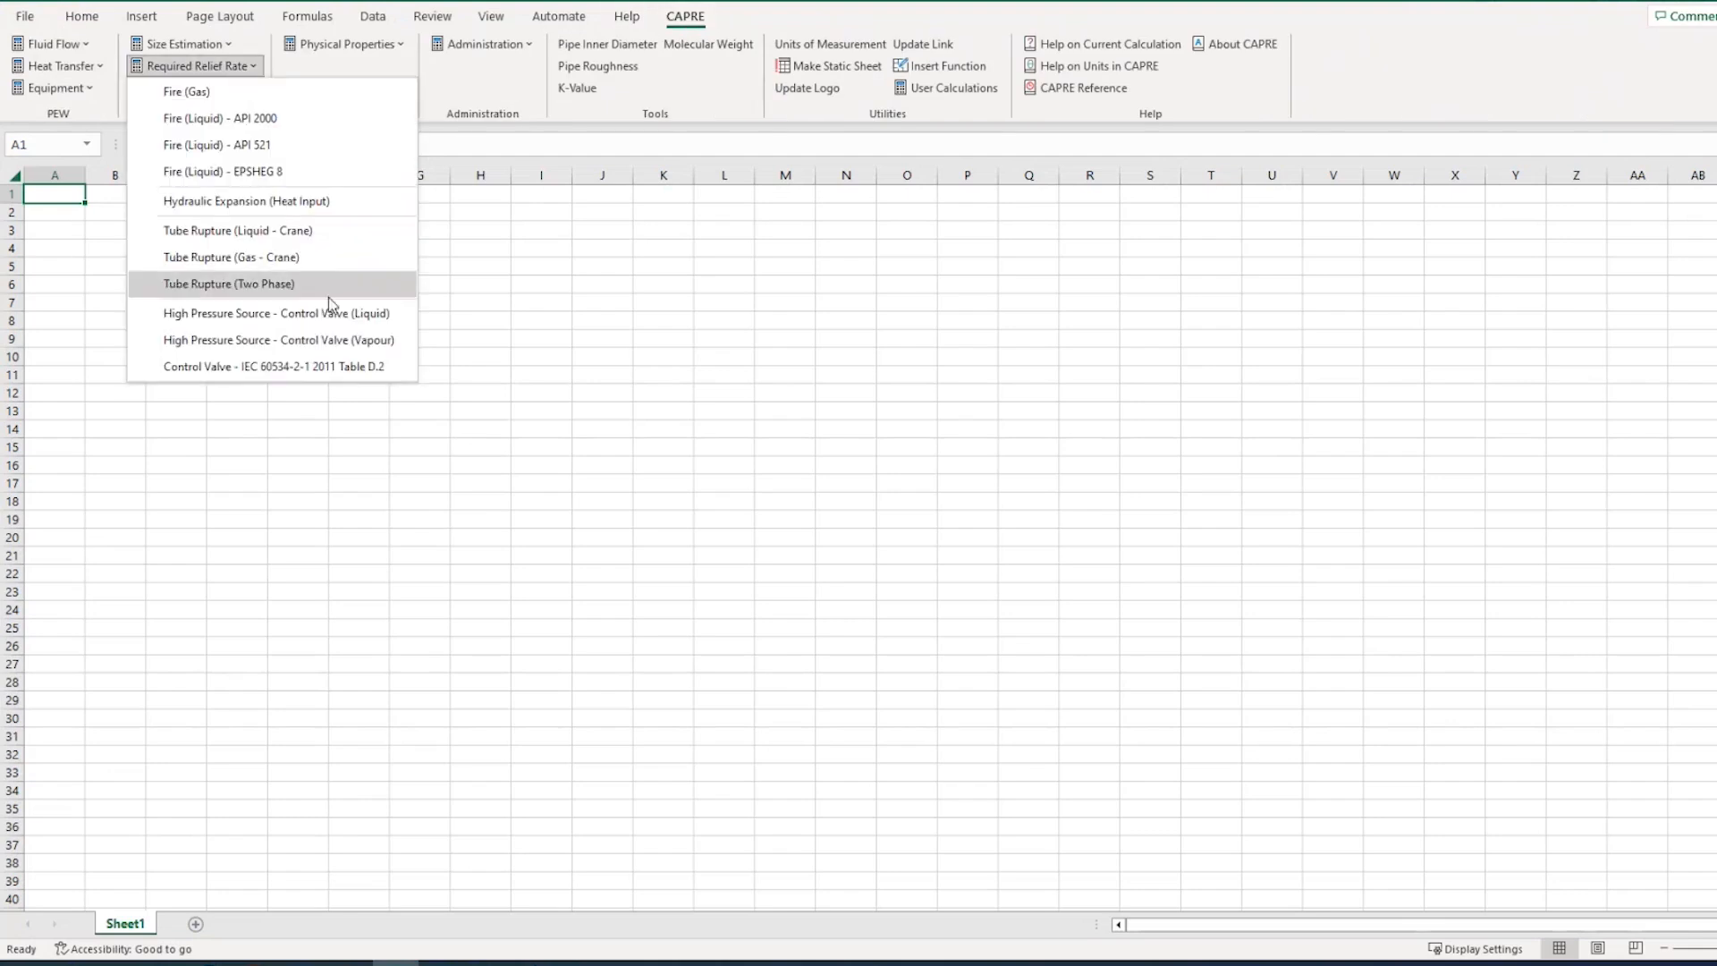
click(297, 349)
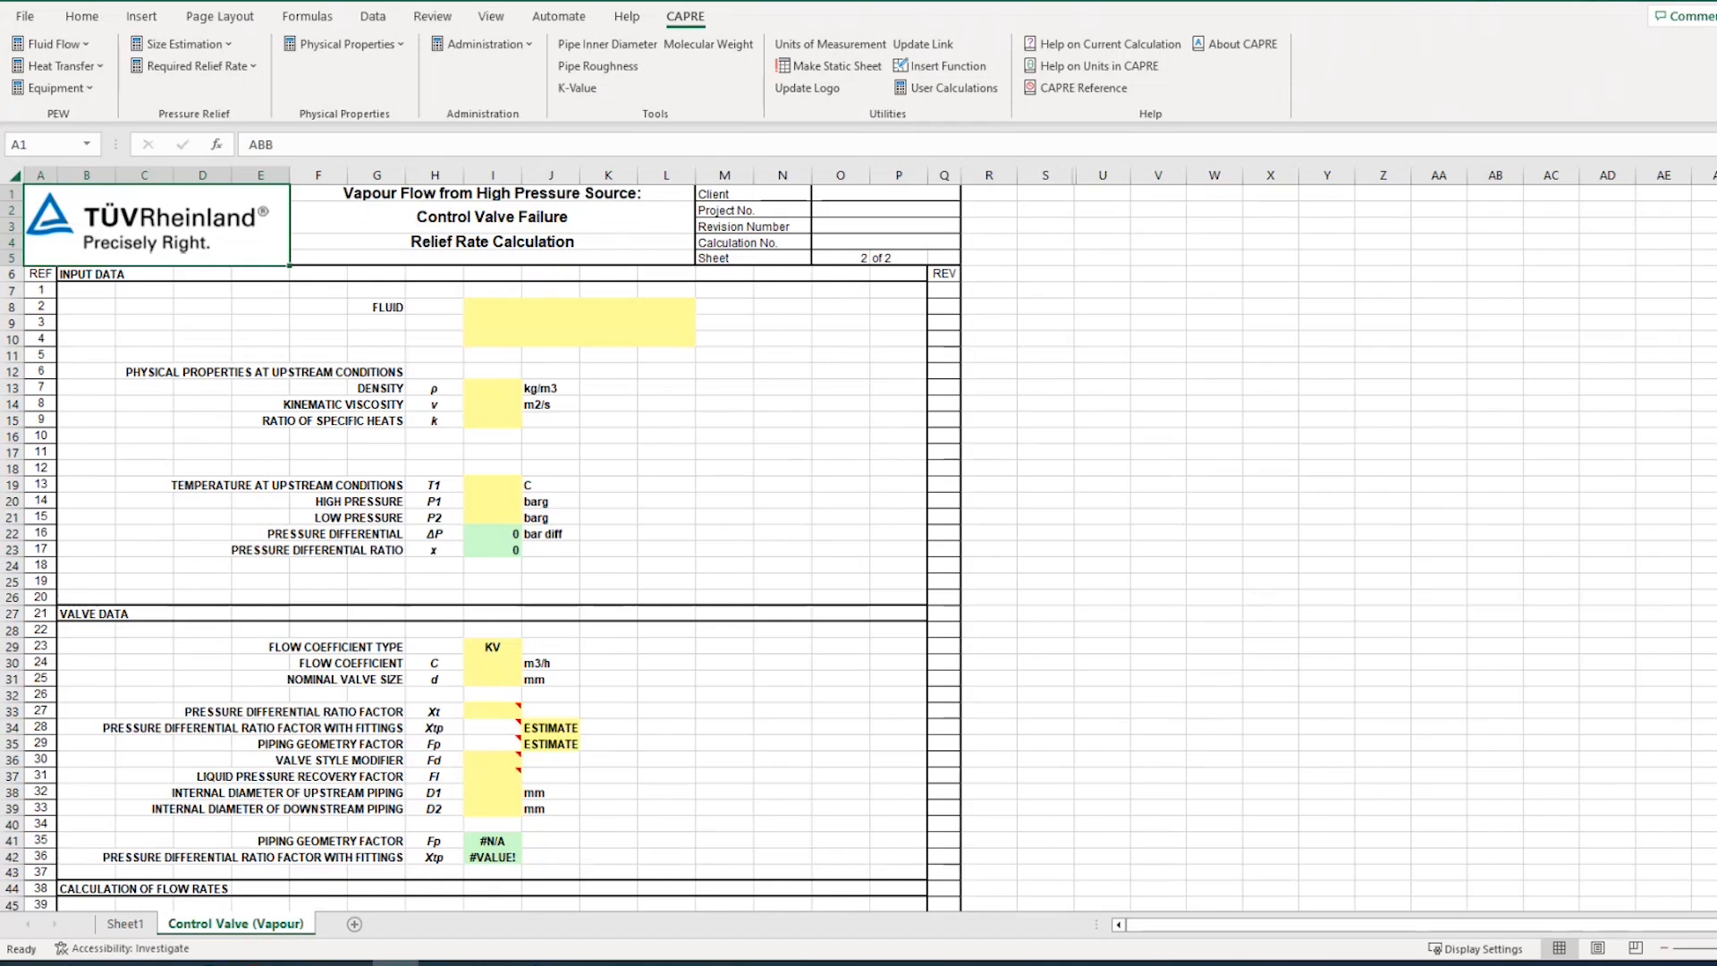
Enter Steam as the fluid in the control valve calculation's input data
scroll(832, 550, up, 2)
scroll(832, 550, up, 1)
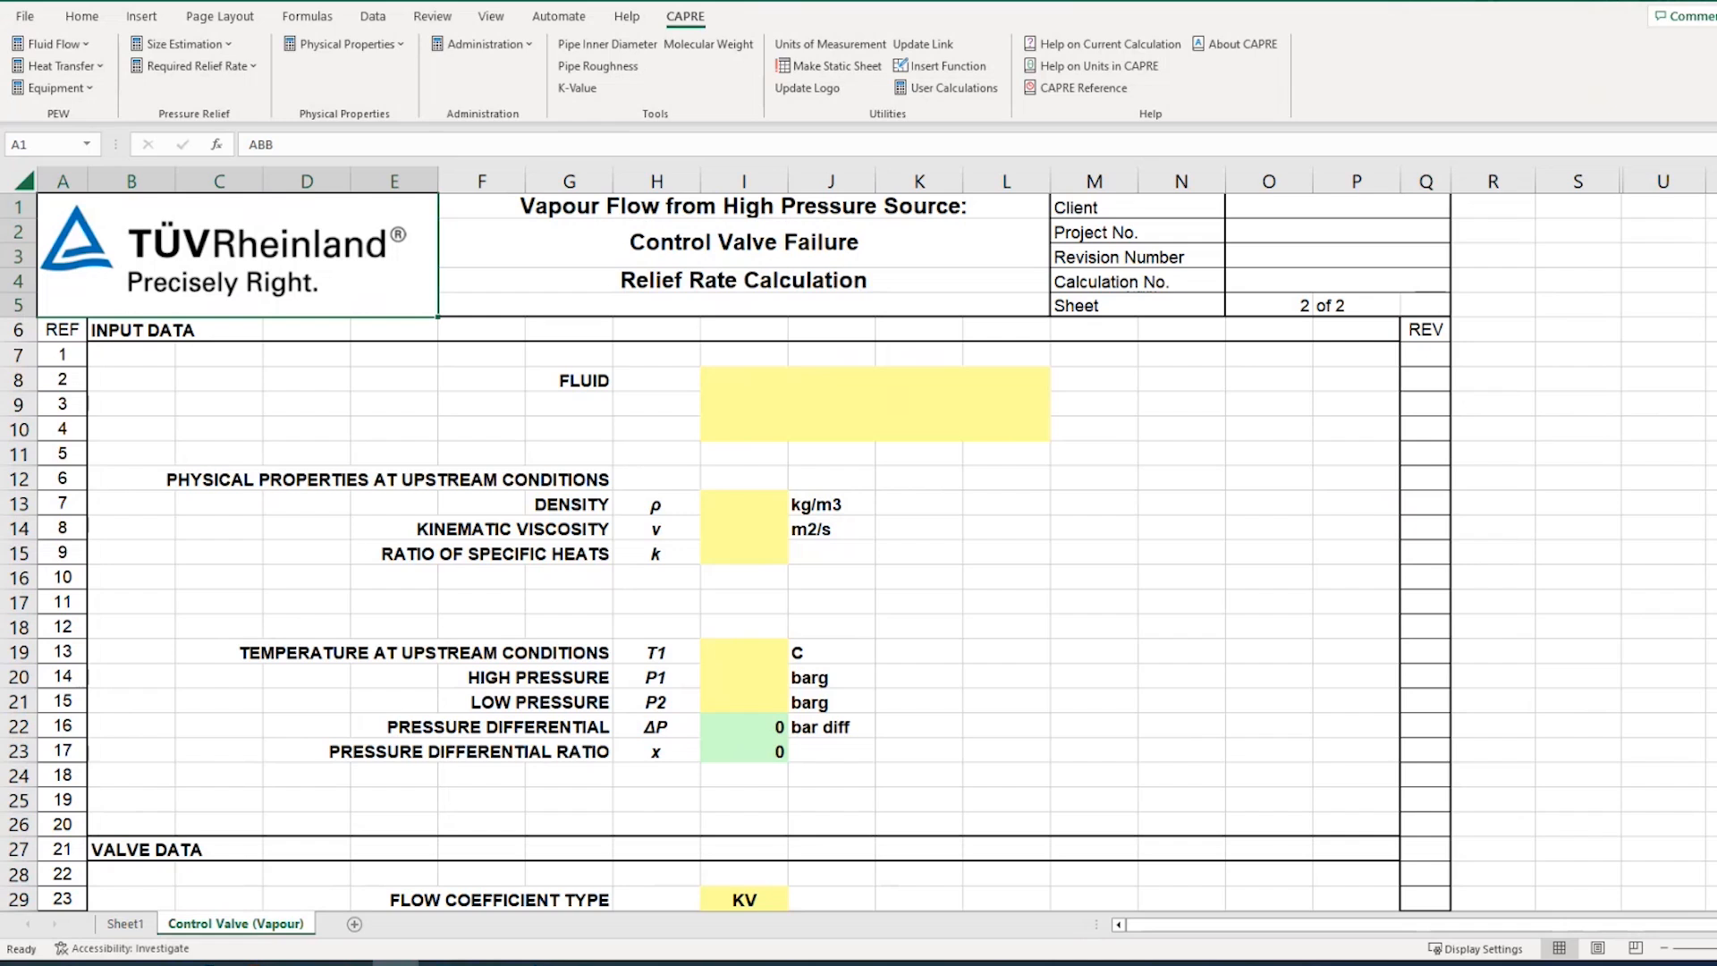
click(711, 389)
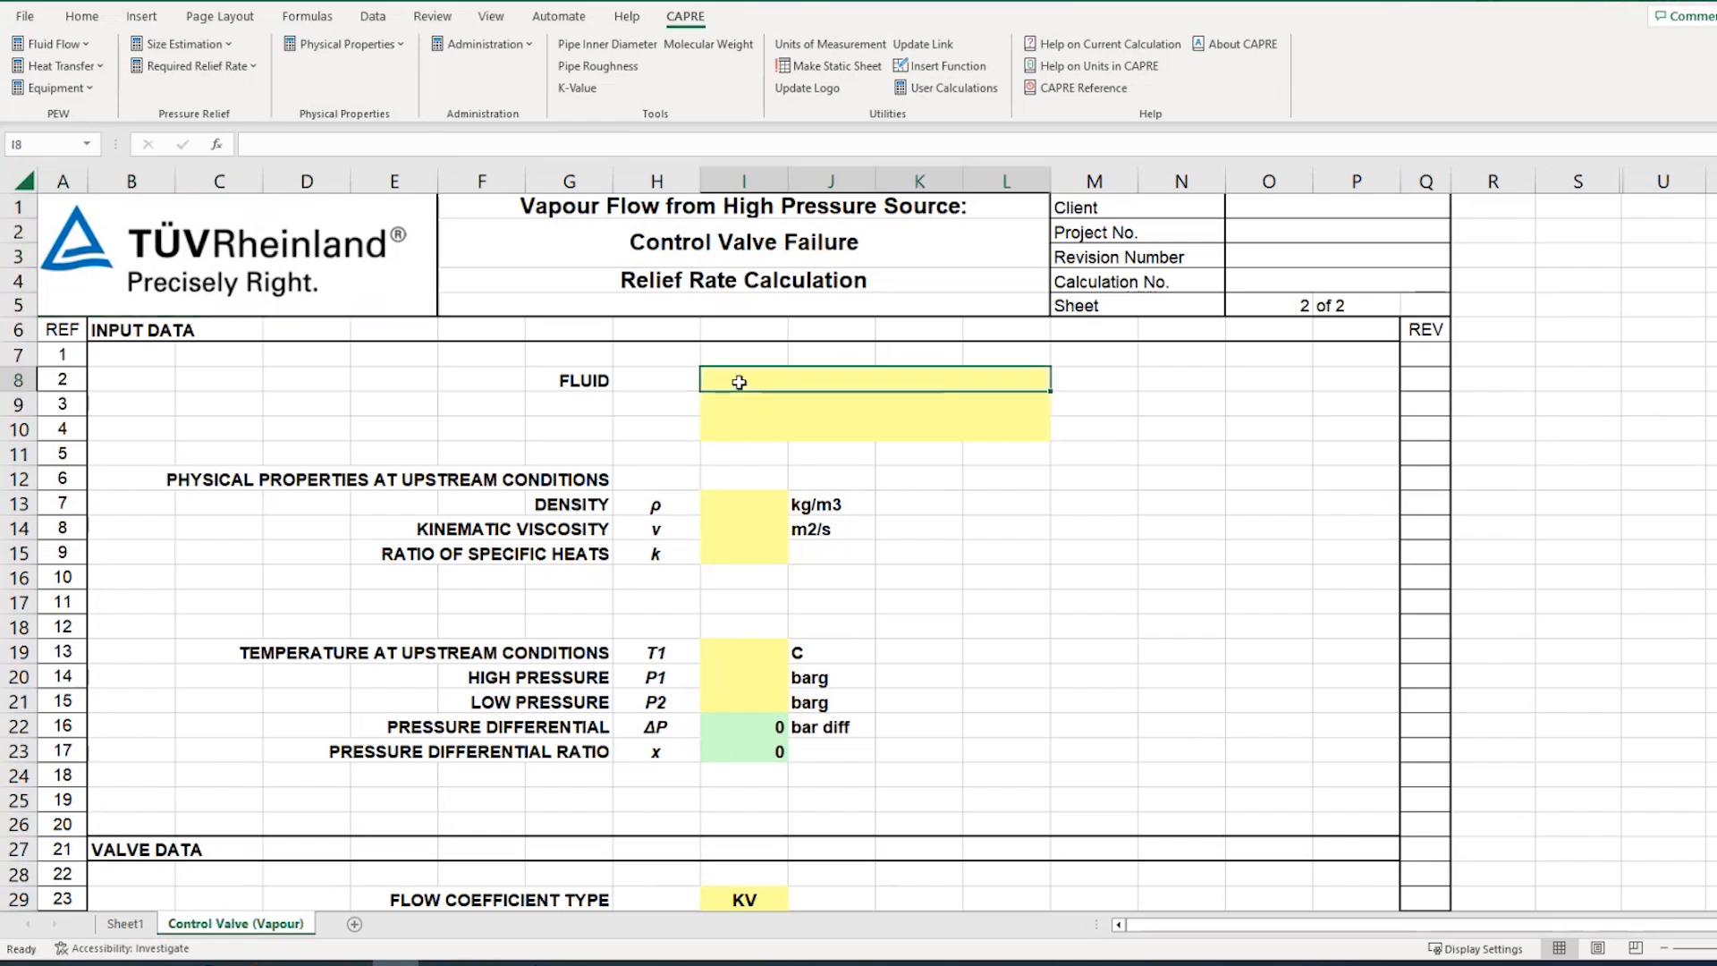
text(Steam)
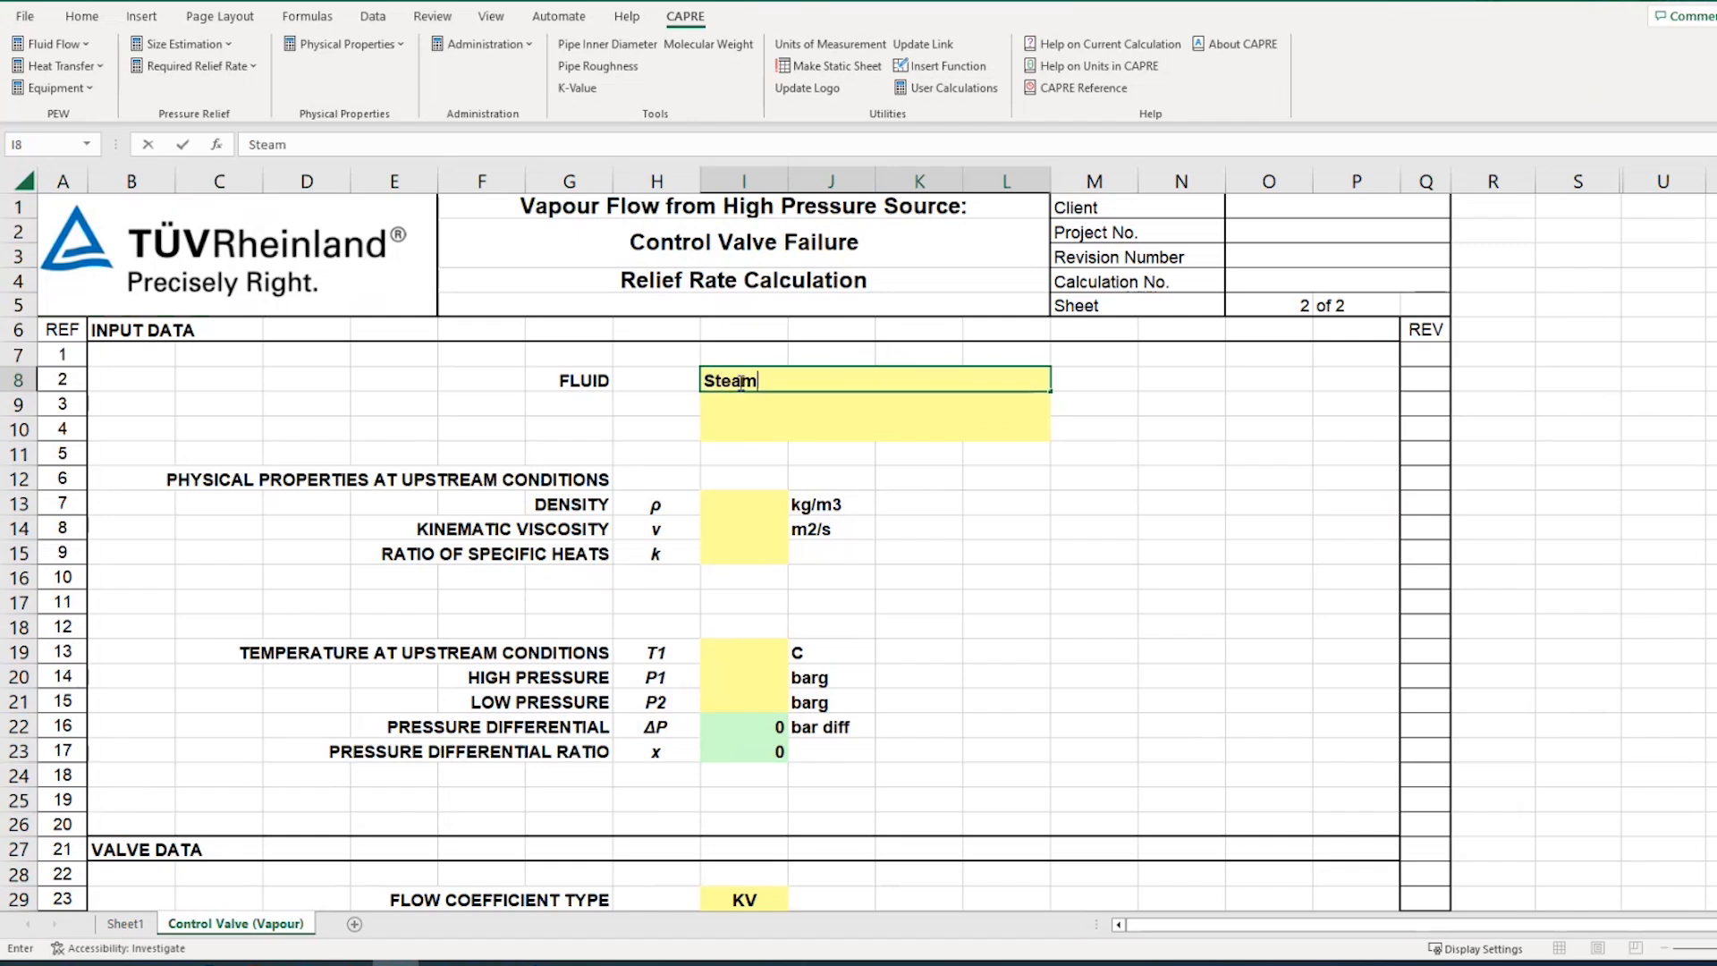
click(837, 494)
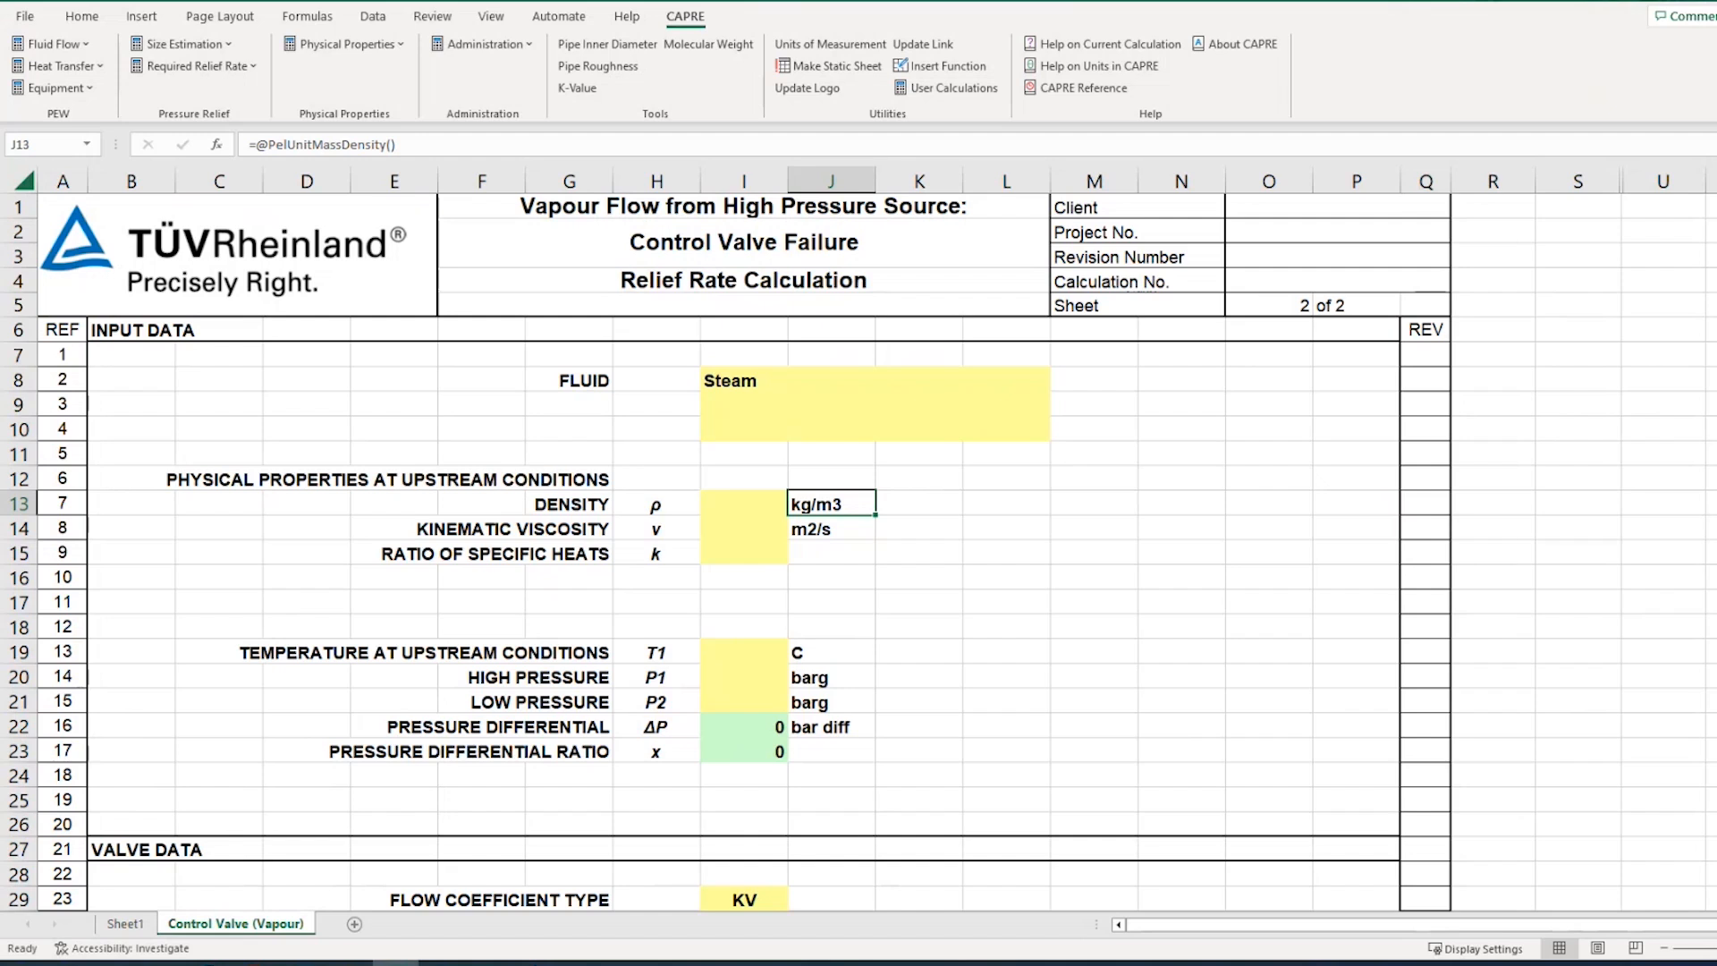
Insert the Single Point - 2 Phase VLE physical properties sheet into the workbook
click(535, 963)
click(361, 47)
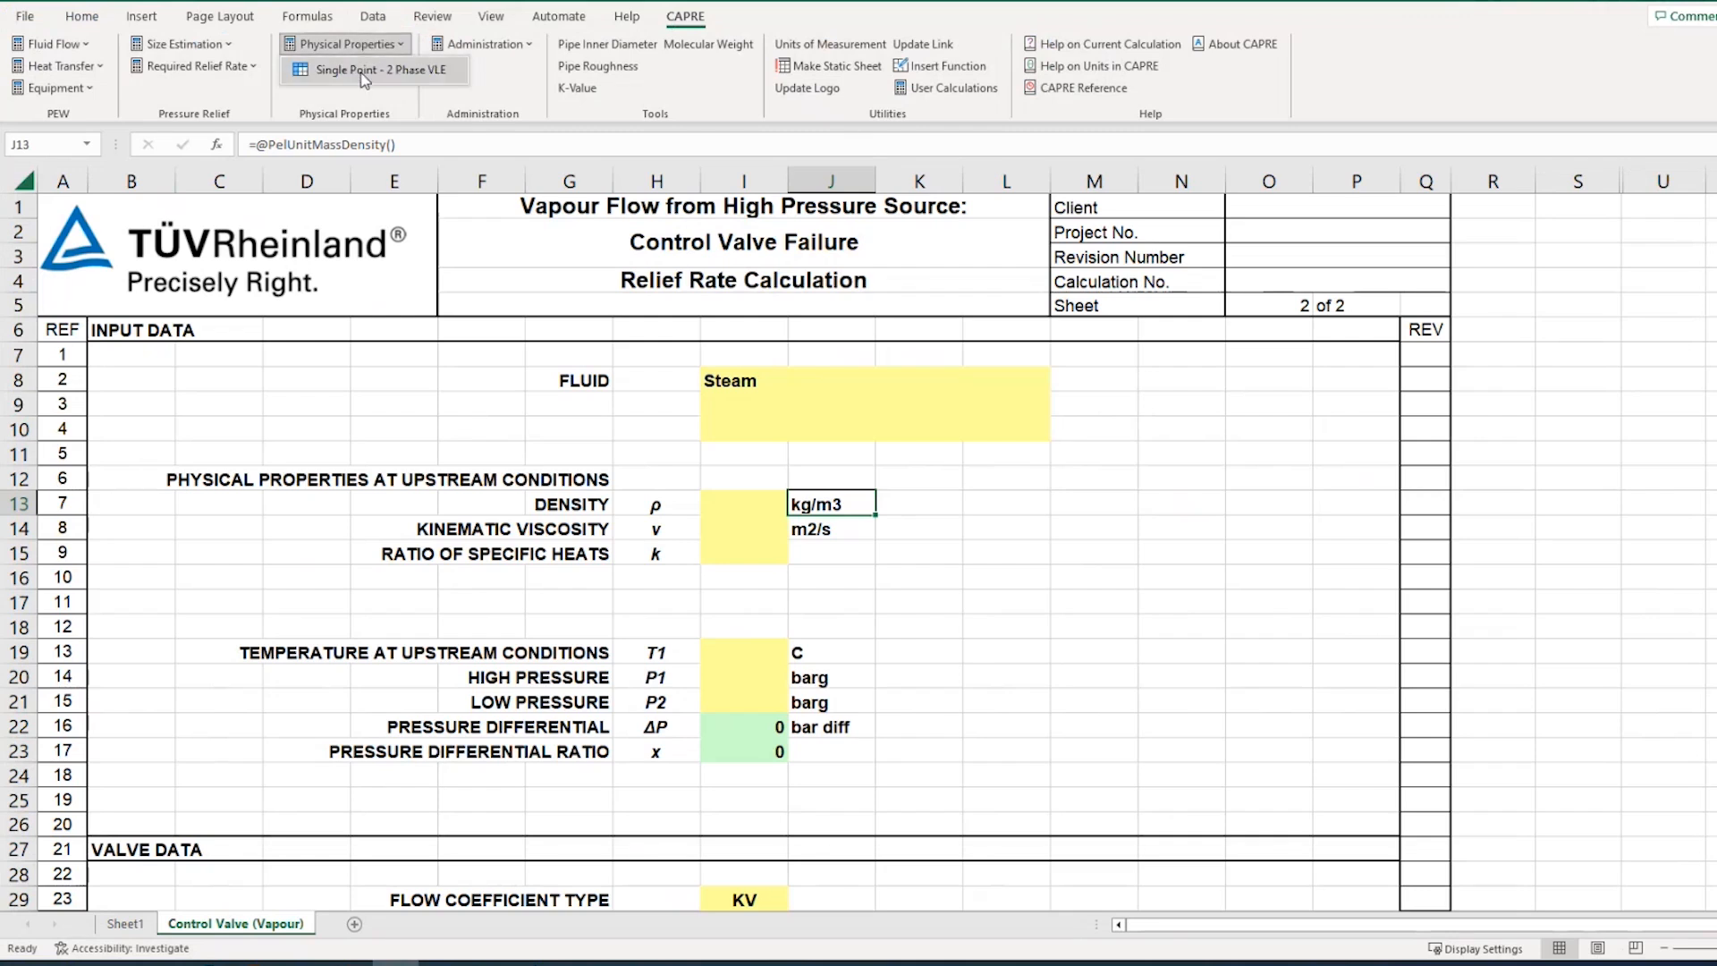
click(360, 70)
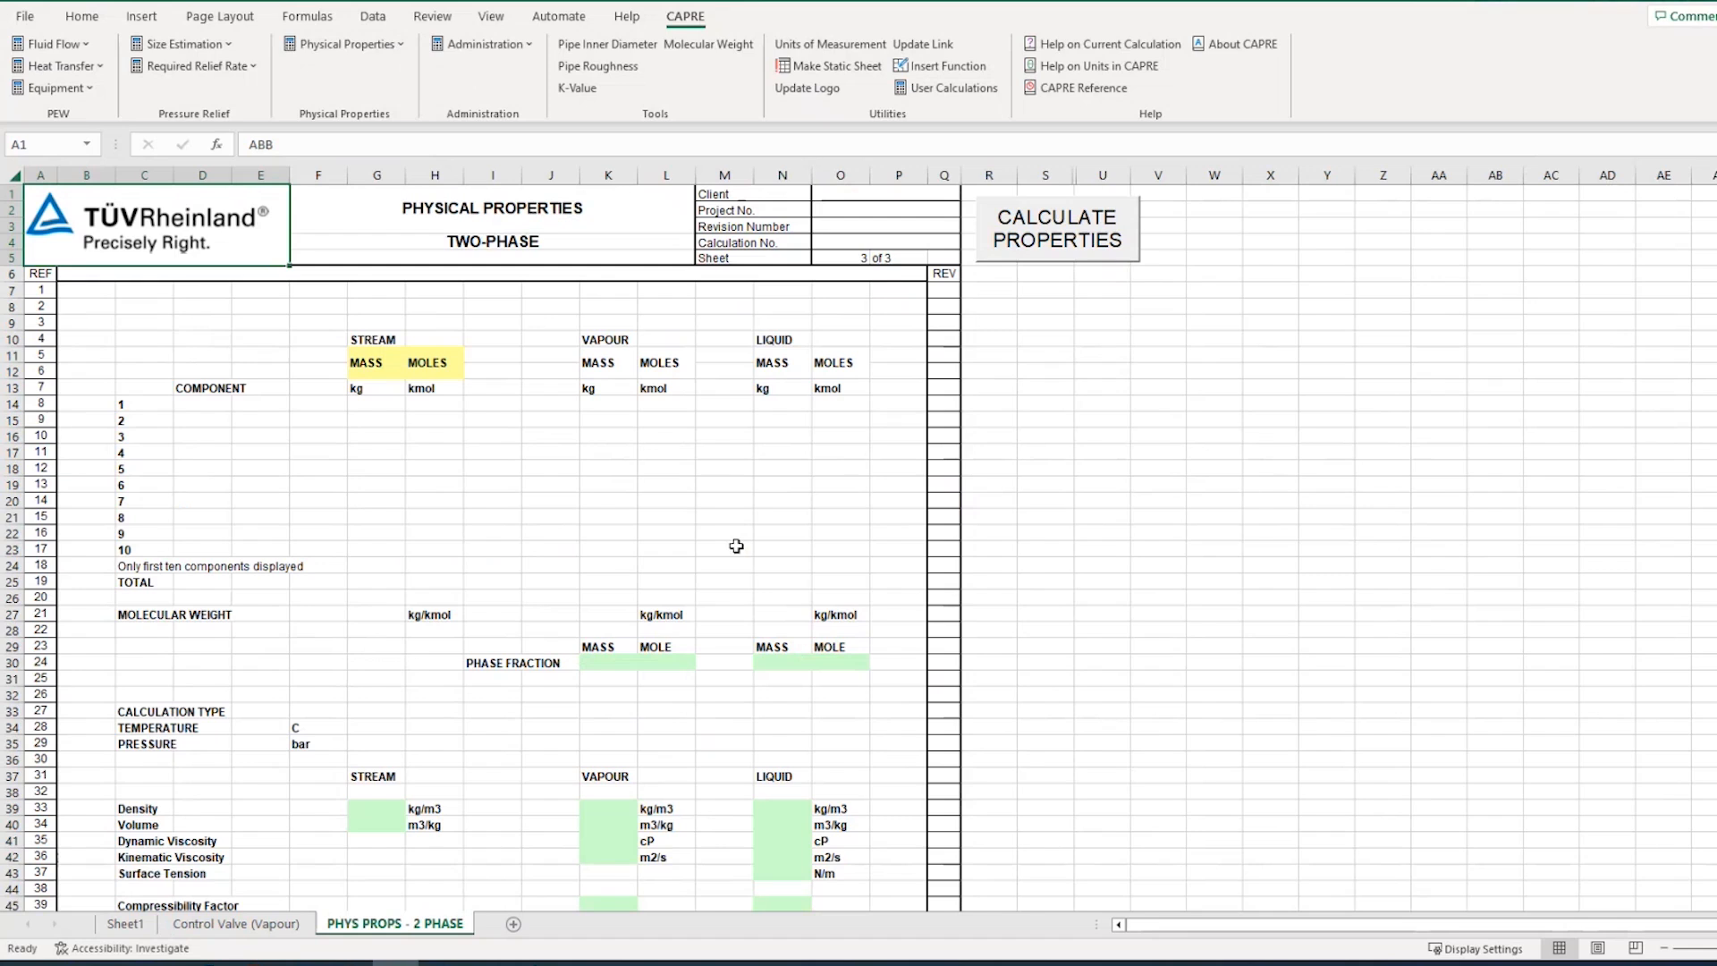
Start the physical properties calculation and add the STEAM component from the PPDS System Pure databank to the feed
click(1031, 239)
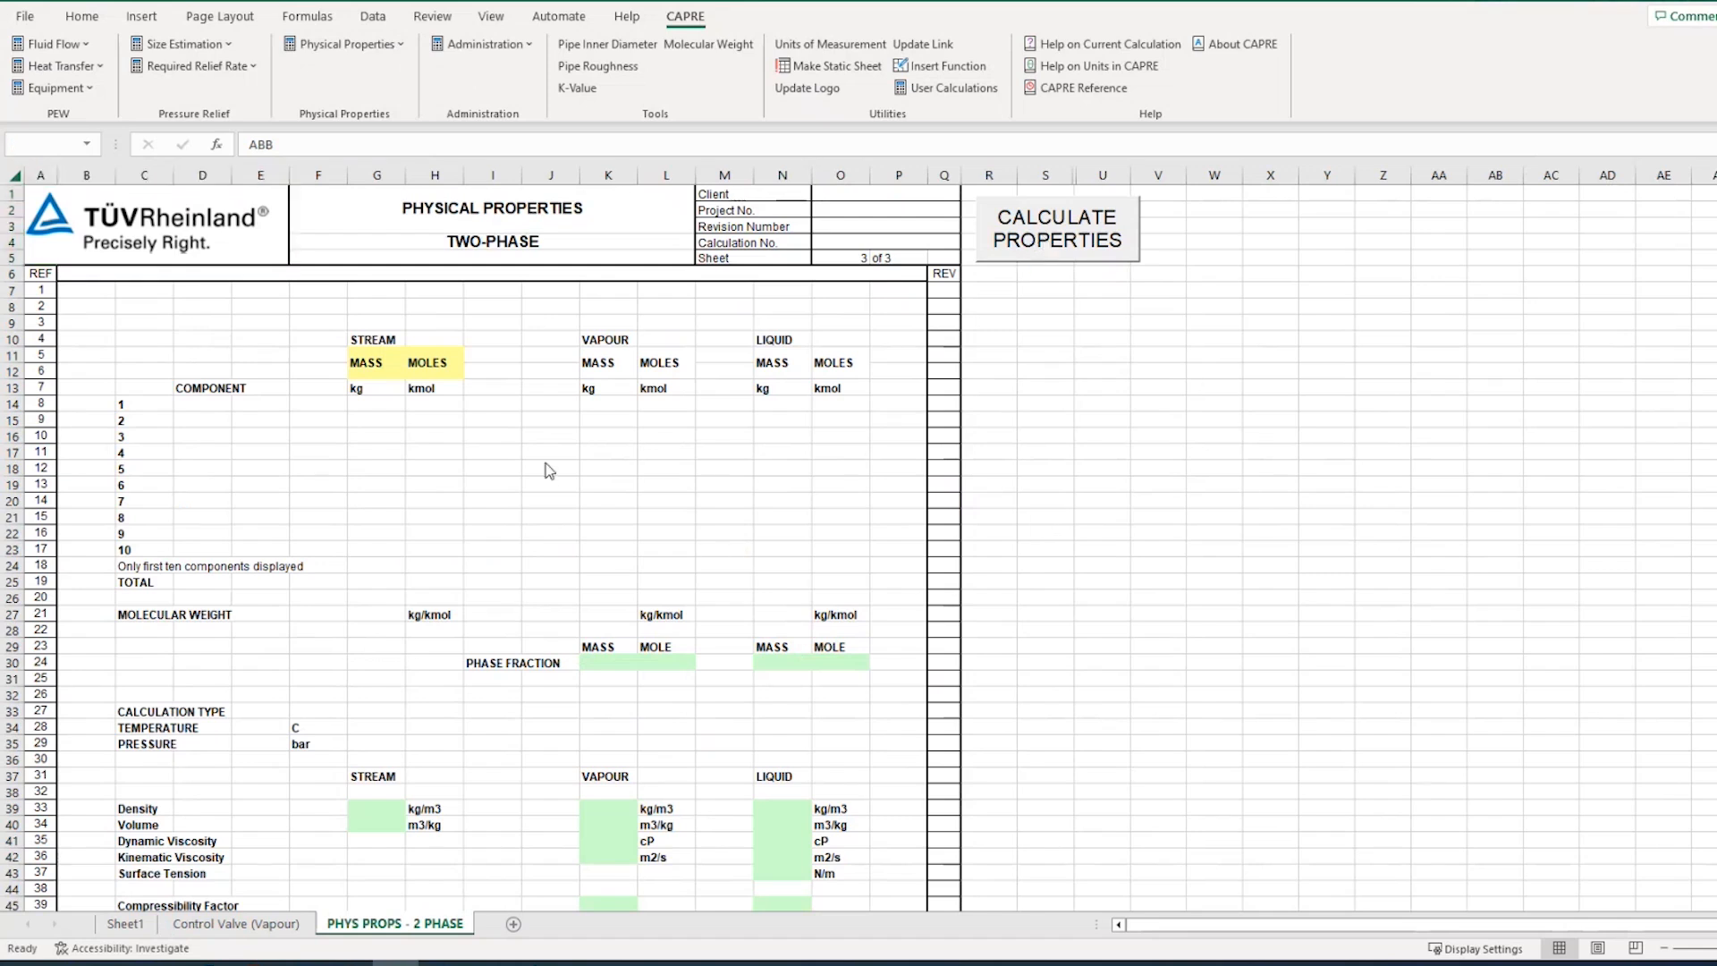
click(482, 364)
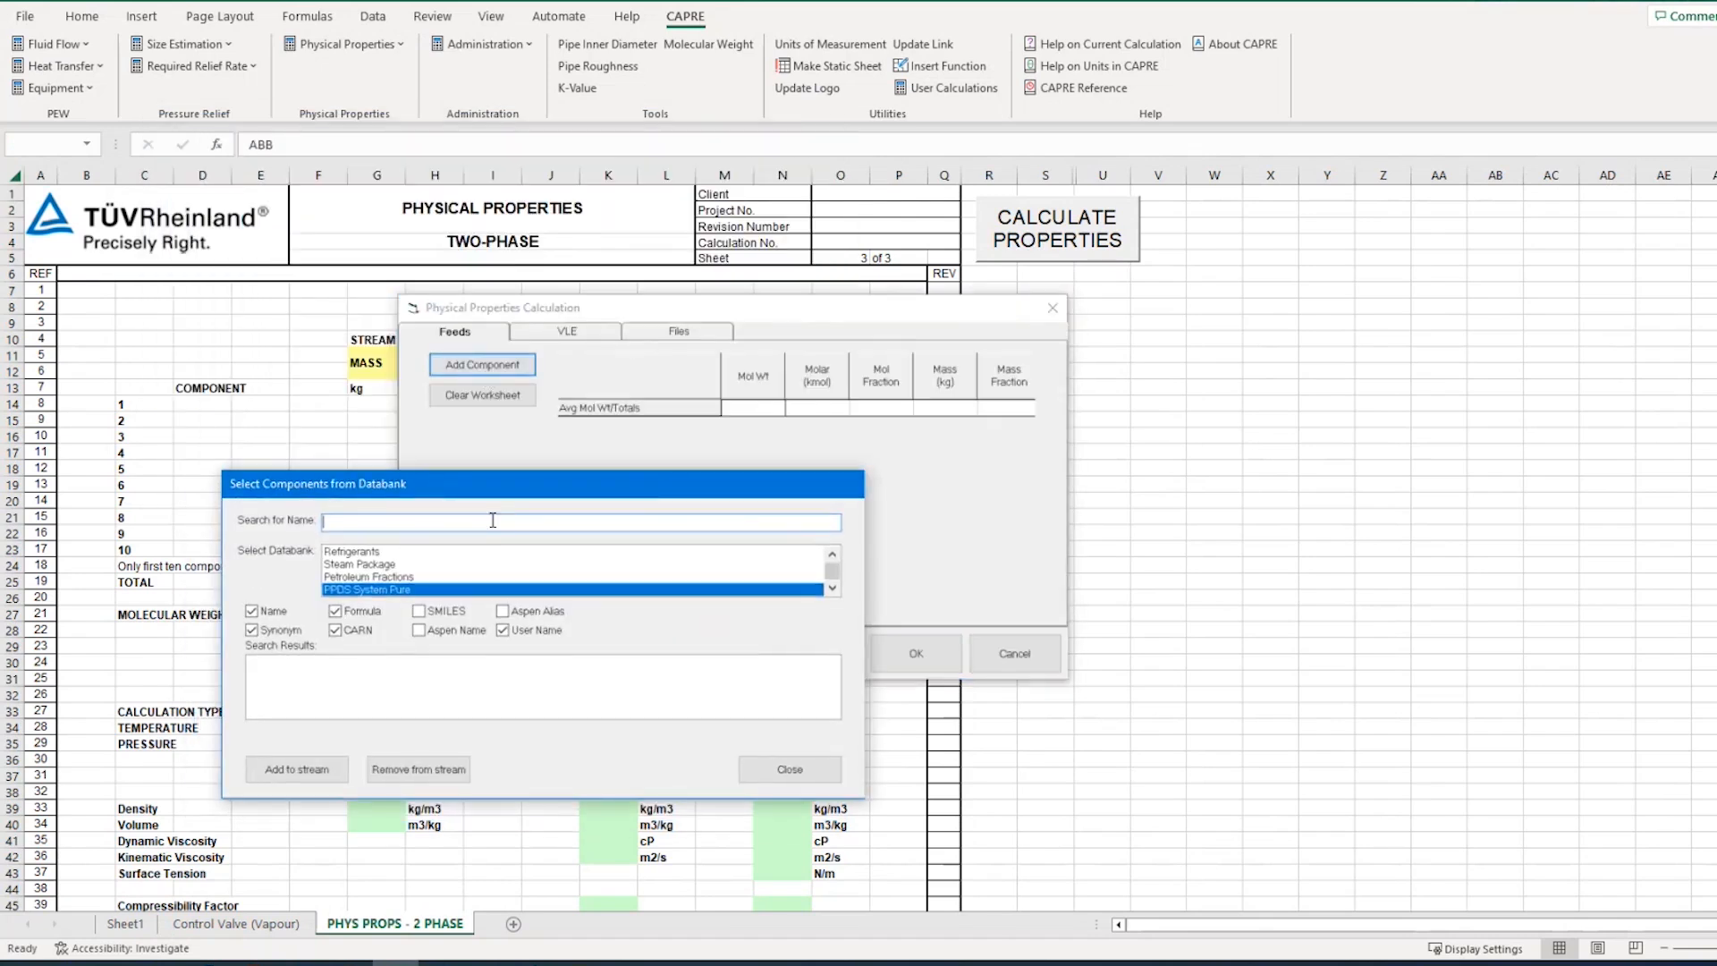
text(steam)
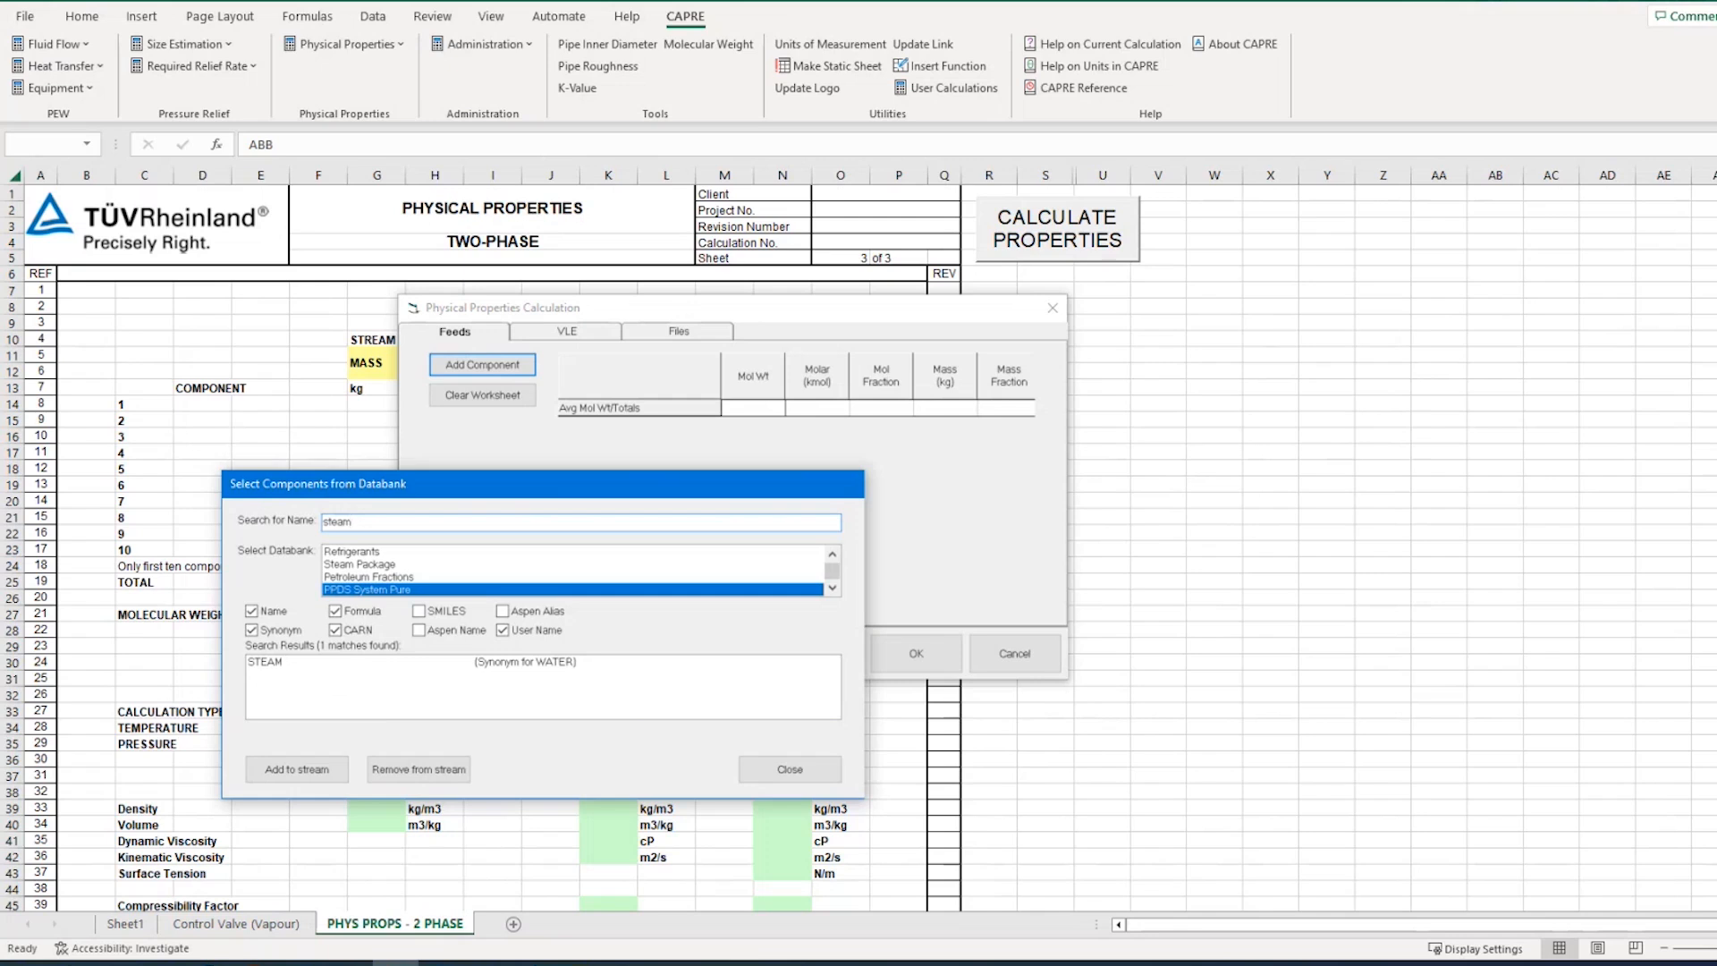
double_click(334, 664)
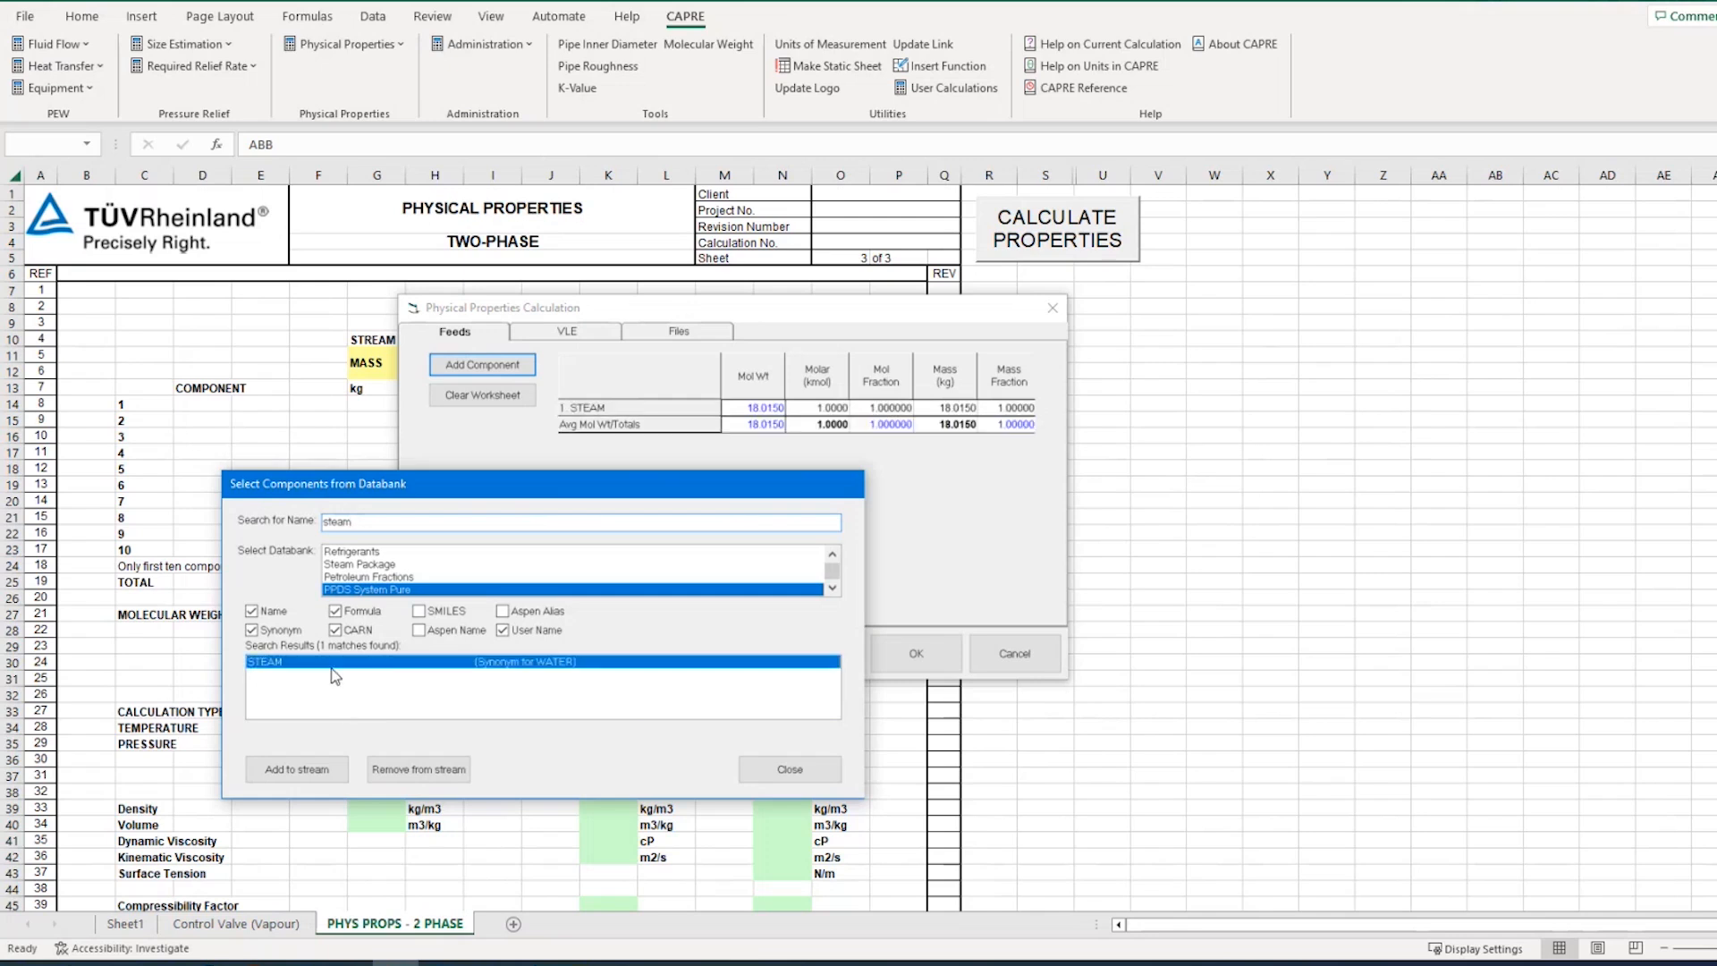
click(794, 770)
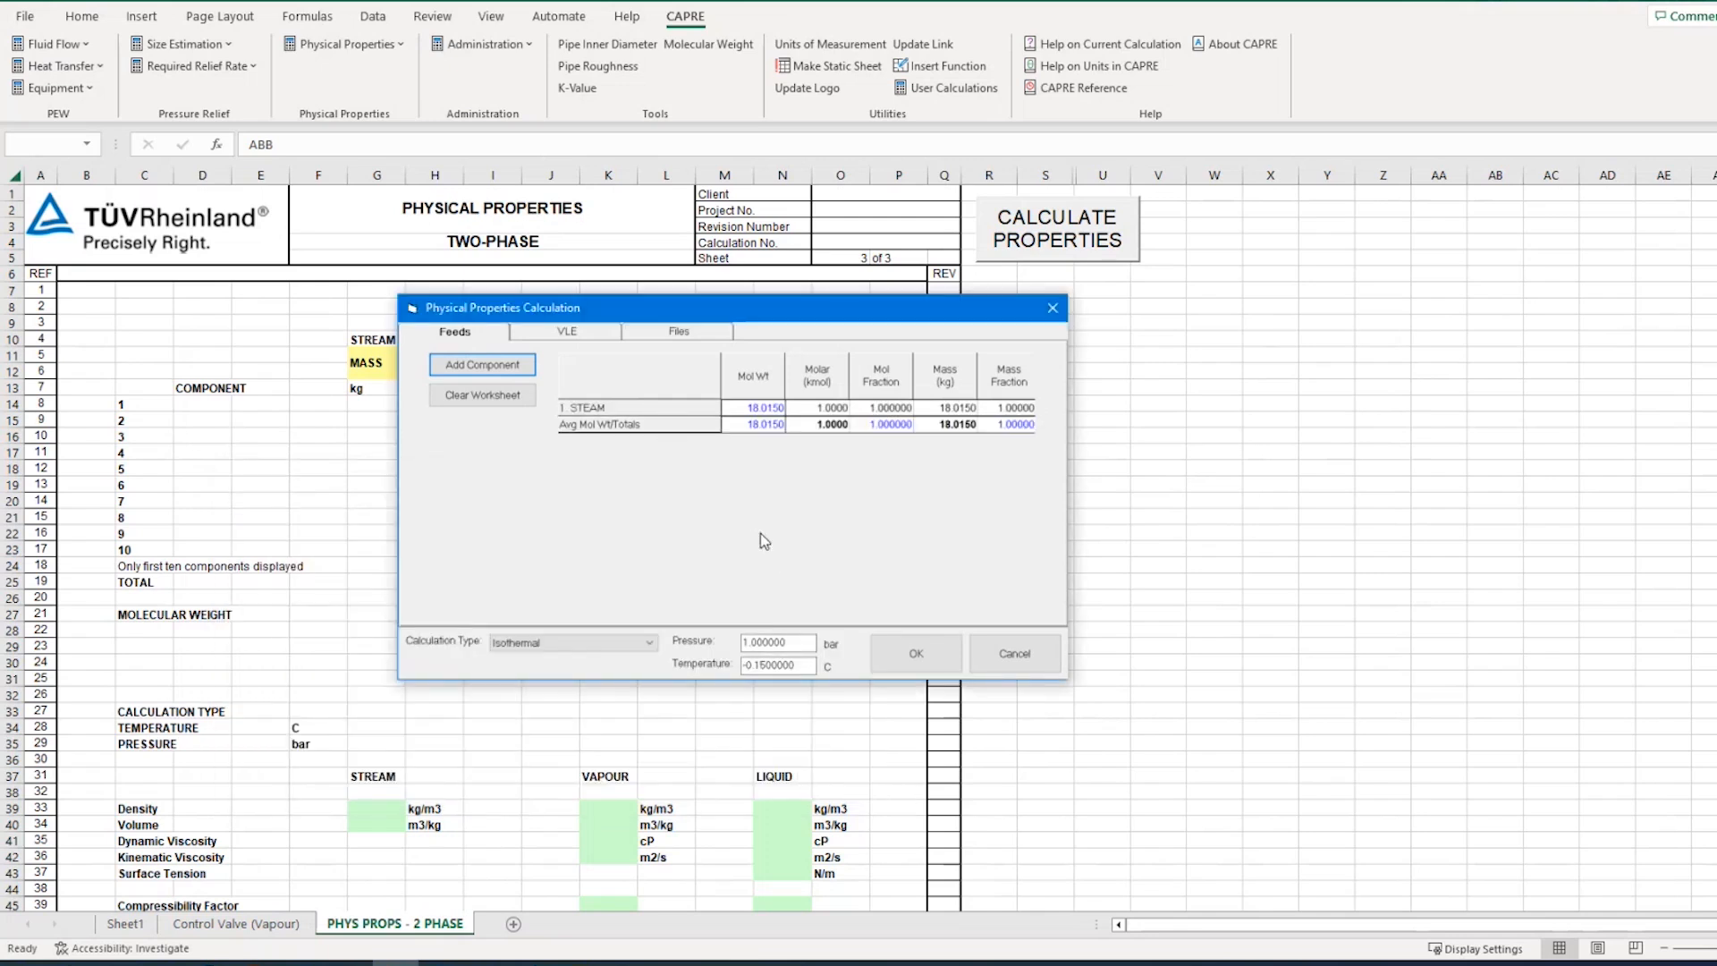
Set the pressure to 6.5 barg and the calculation type to Bubble Point from Pressure, and run the properties calculation
double_click(793, 644)
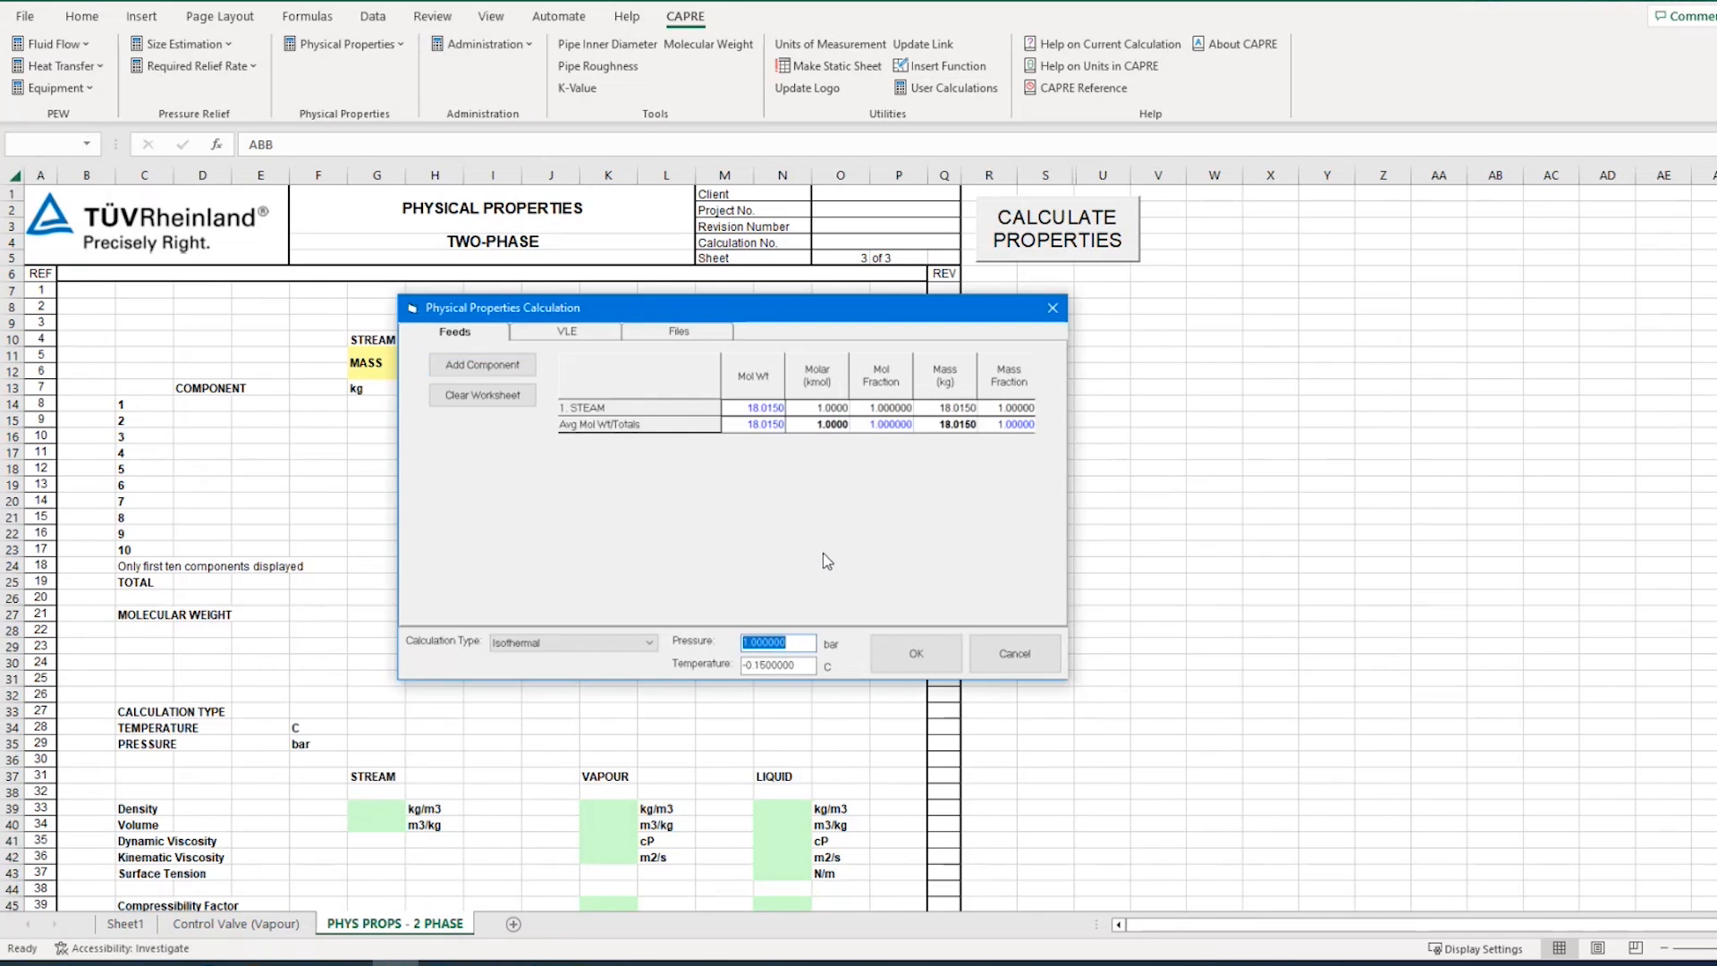
text(6.5 barg)
key(Tab)
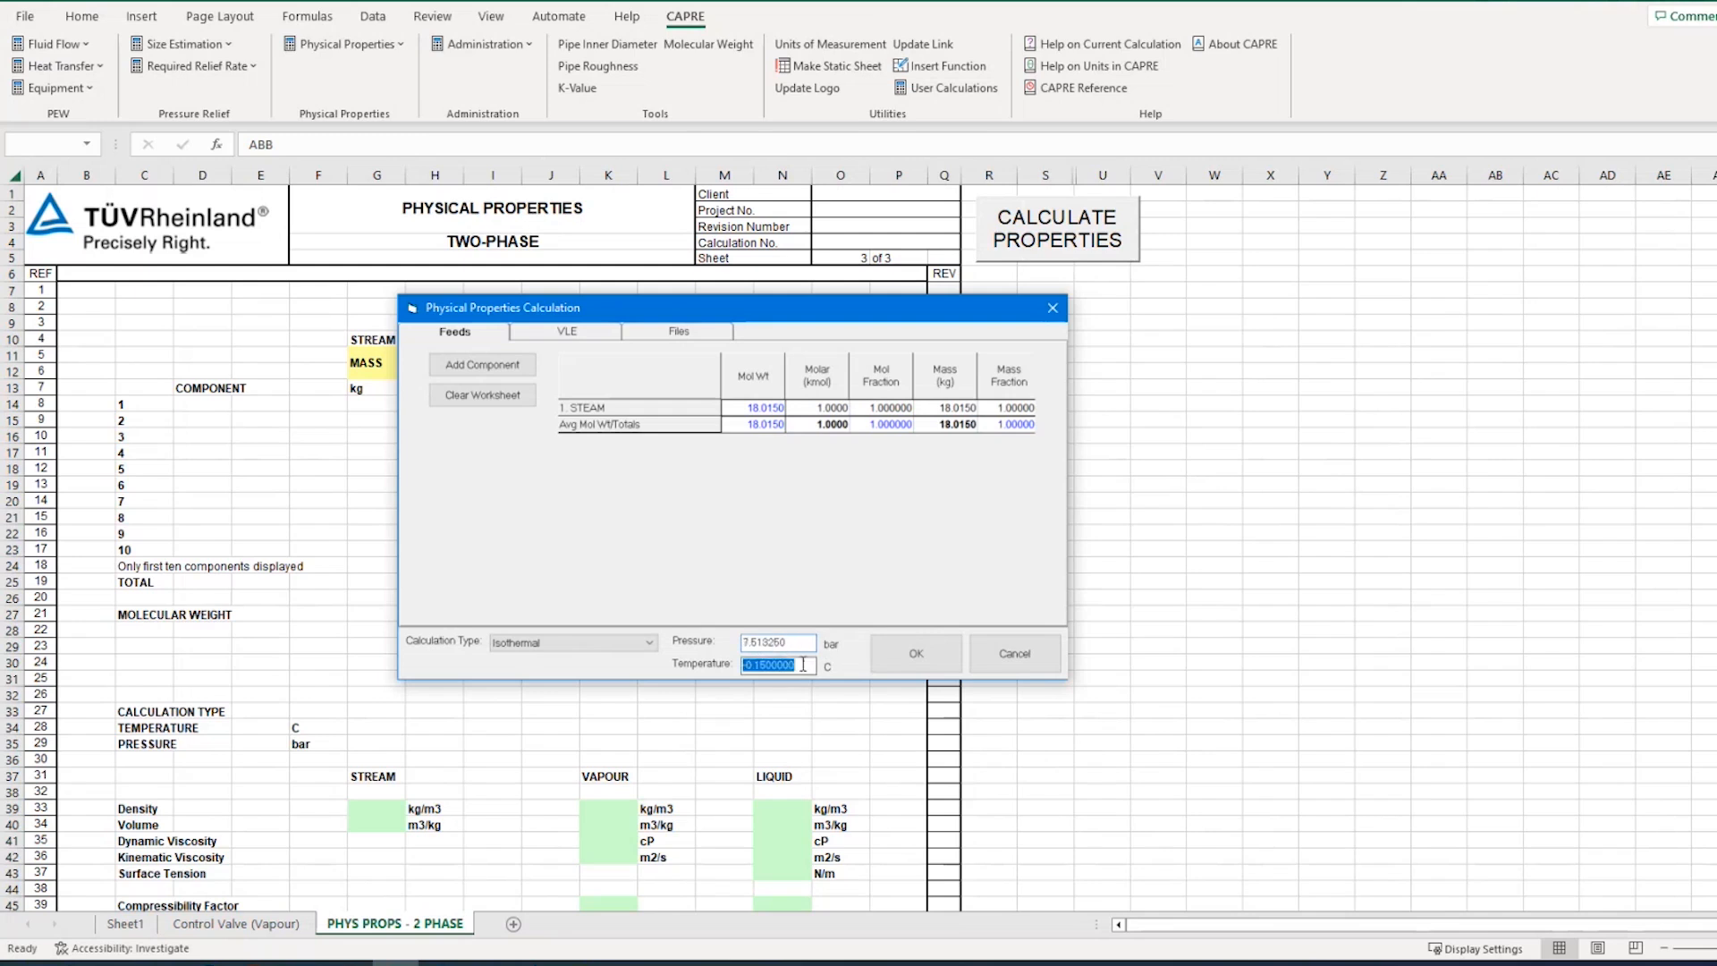
click(532, 651)
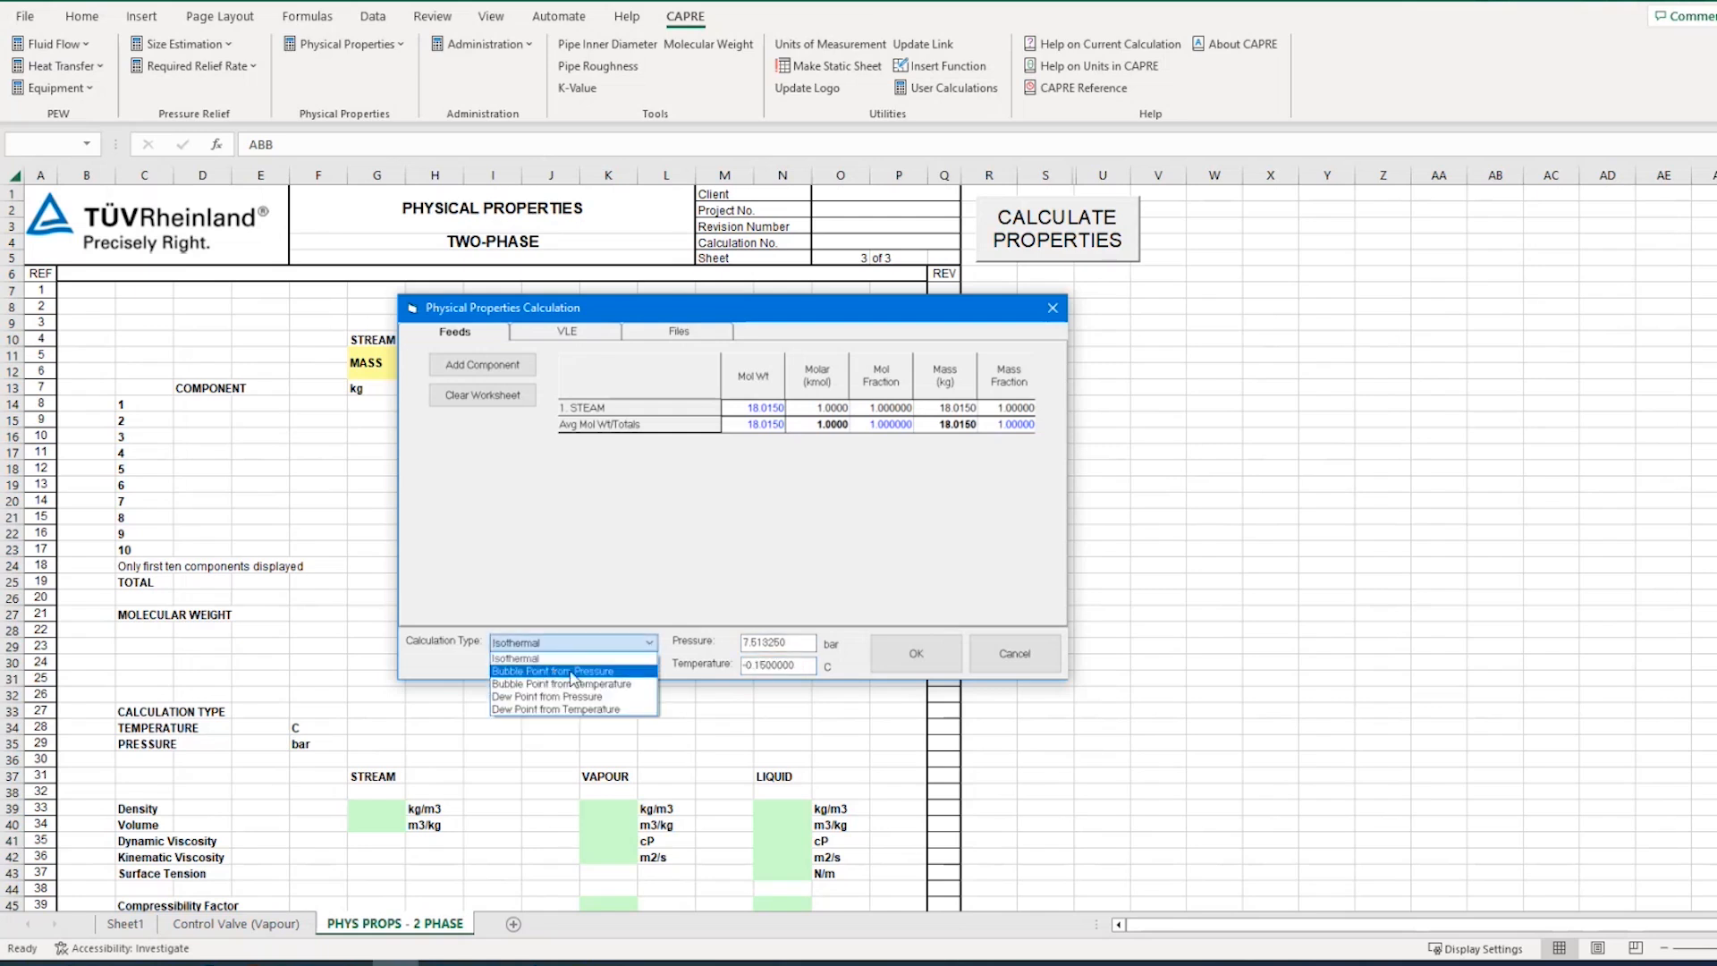
click(571, 672)
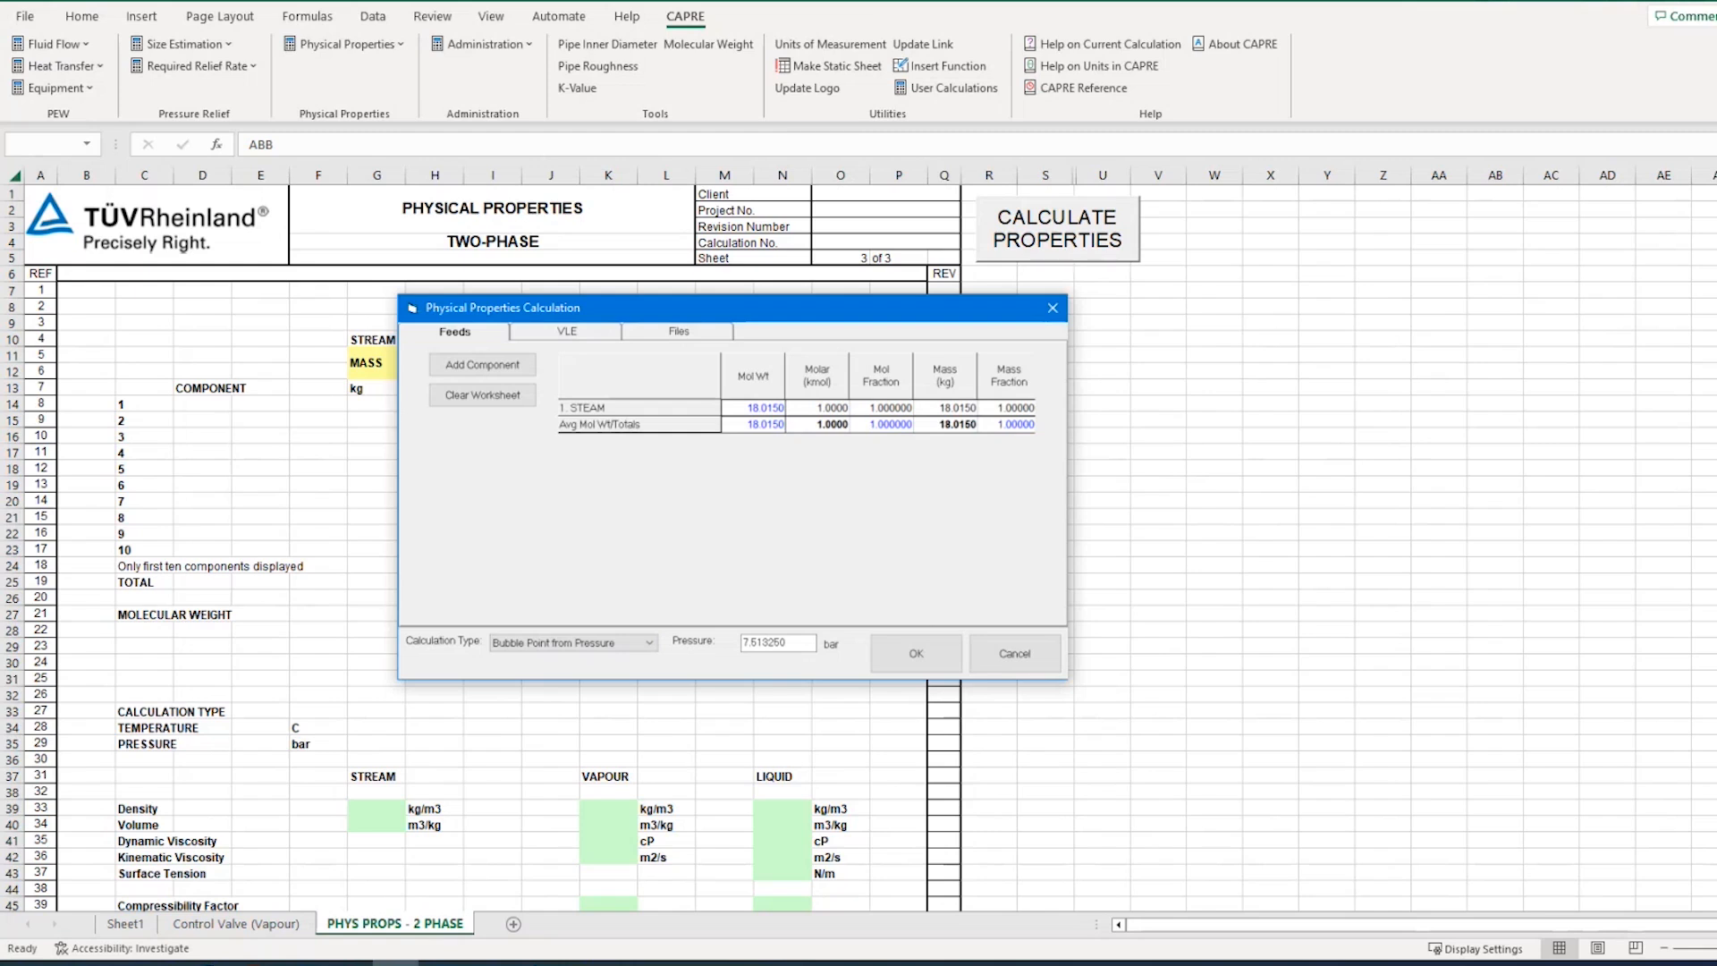
click(915, 654)
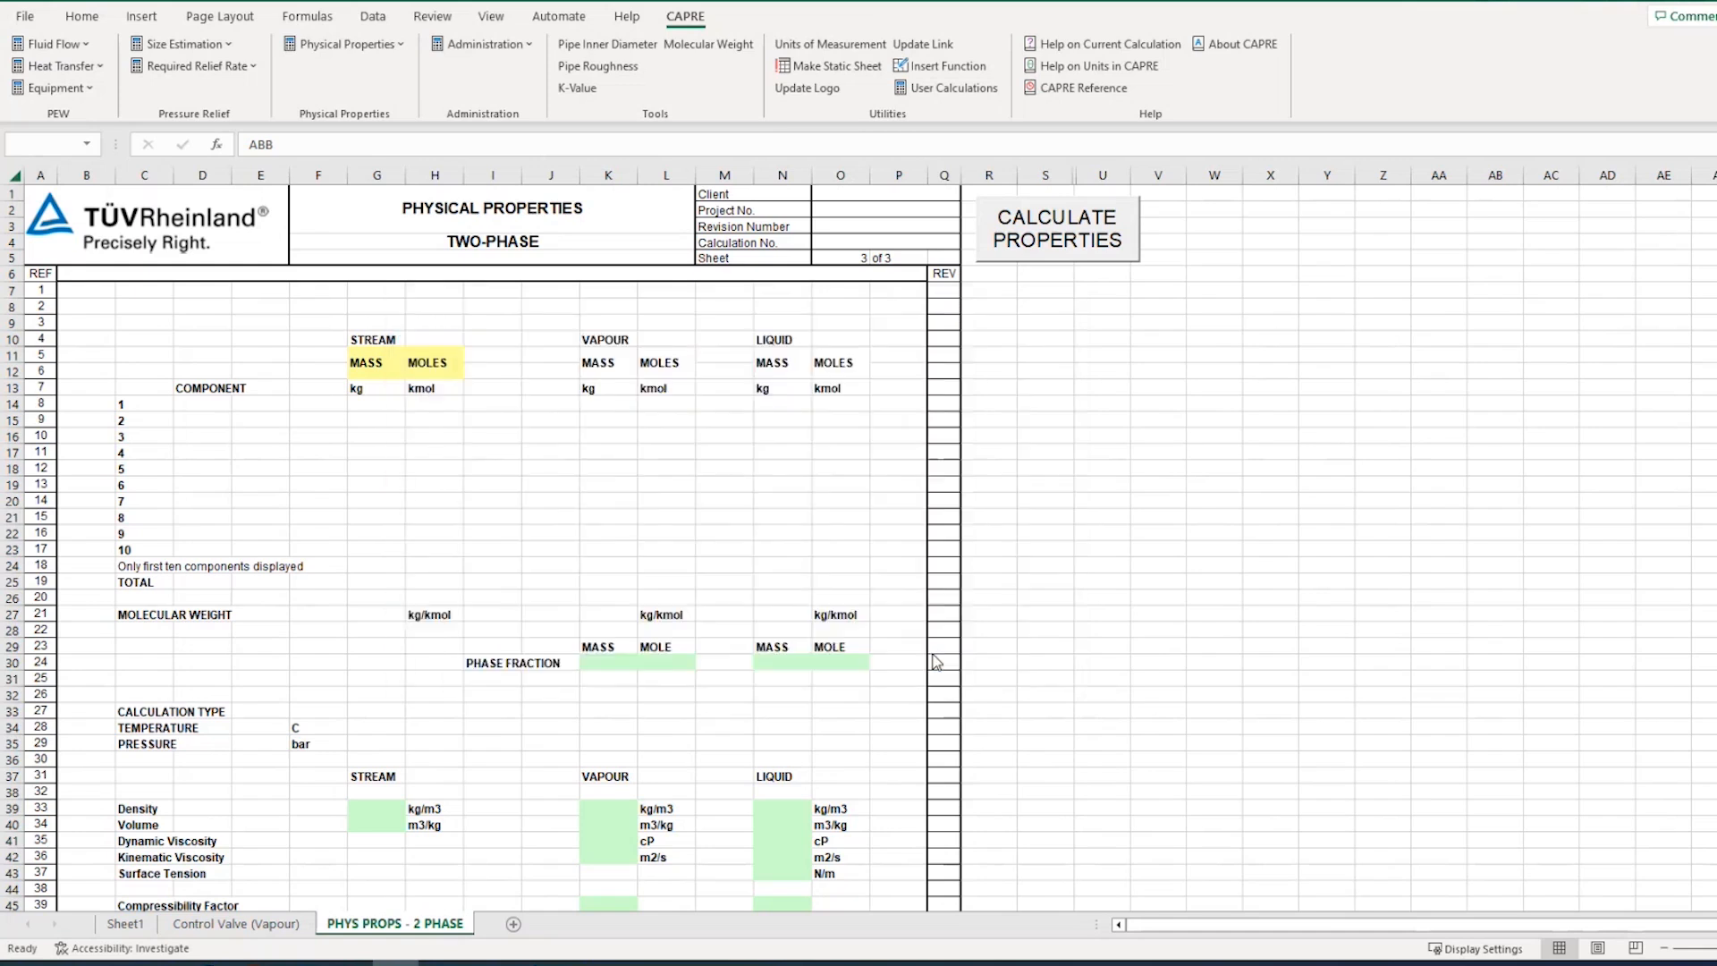
Examine the calculated phase fractions, temperature and vapour properties of the steam on the PHYS PROPS - 2 PHASE sheet
scroll(576, 566, down, 2)
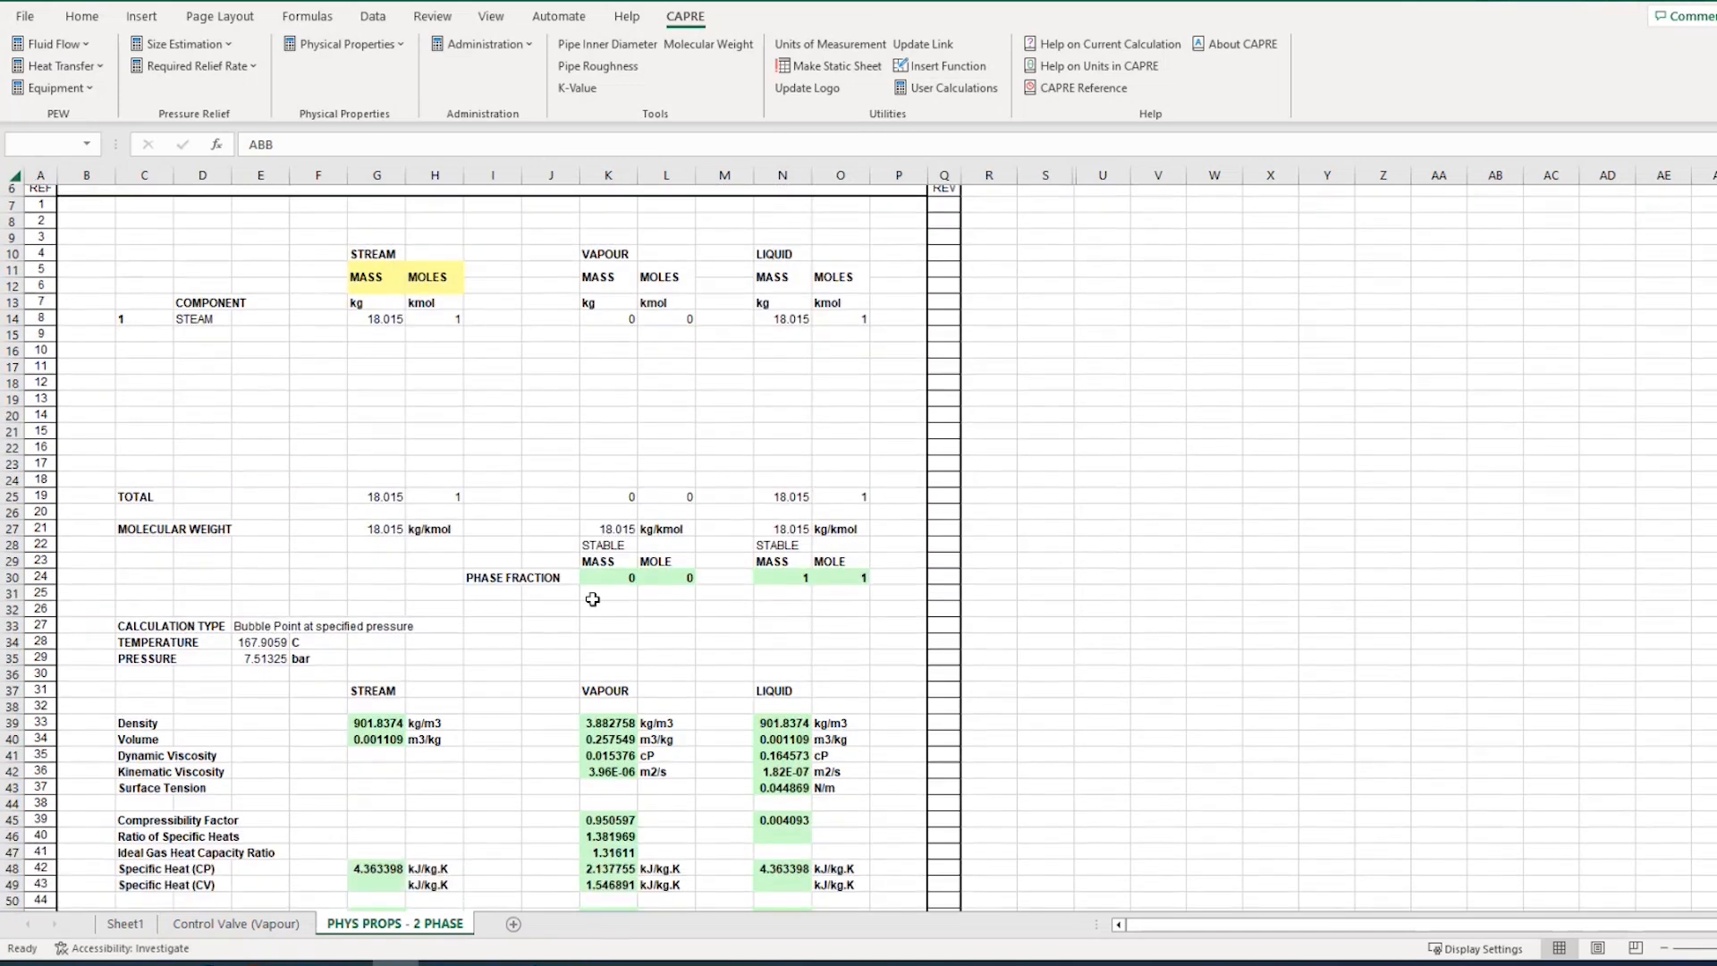
scroll(586, 591, down, 2)
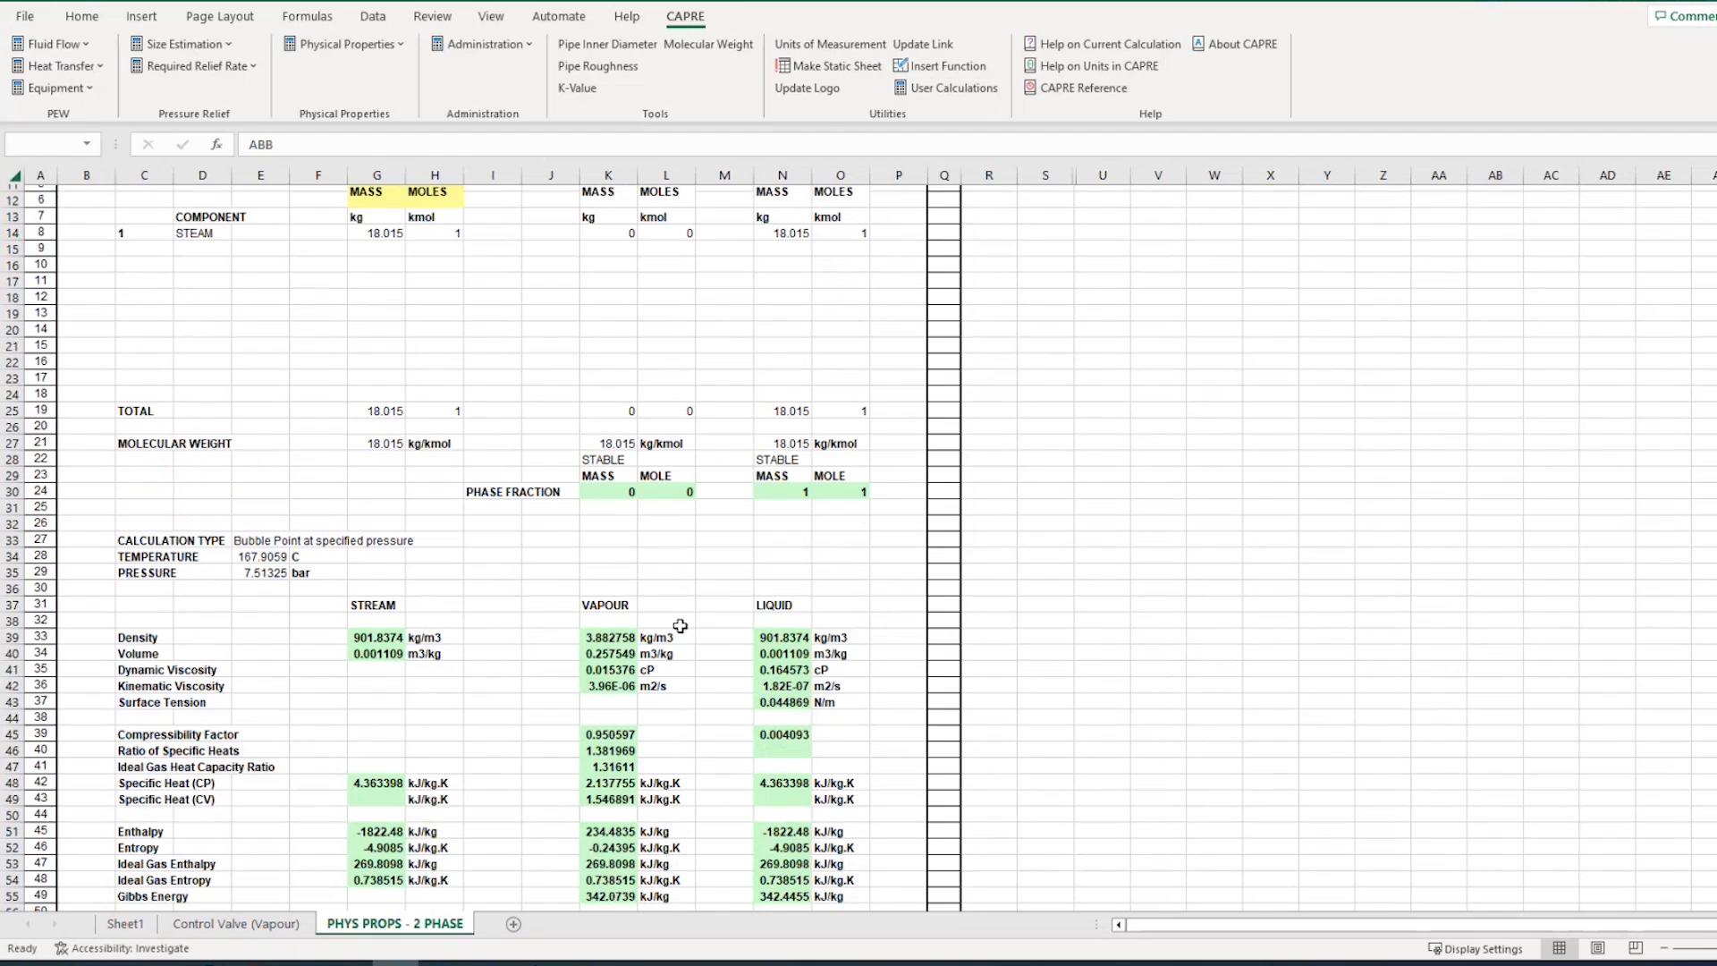
scroll(677, 605, down, 1)
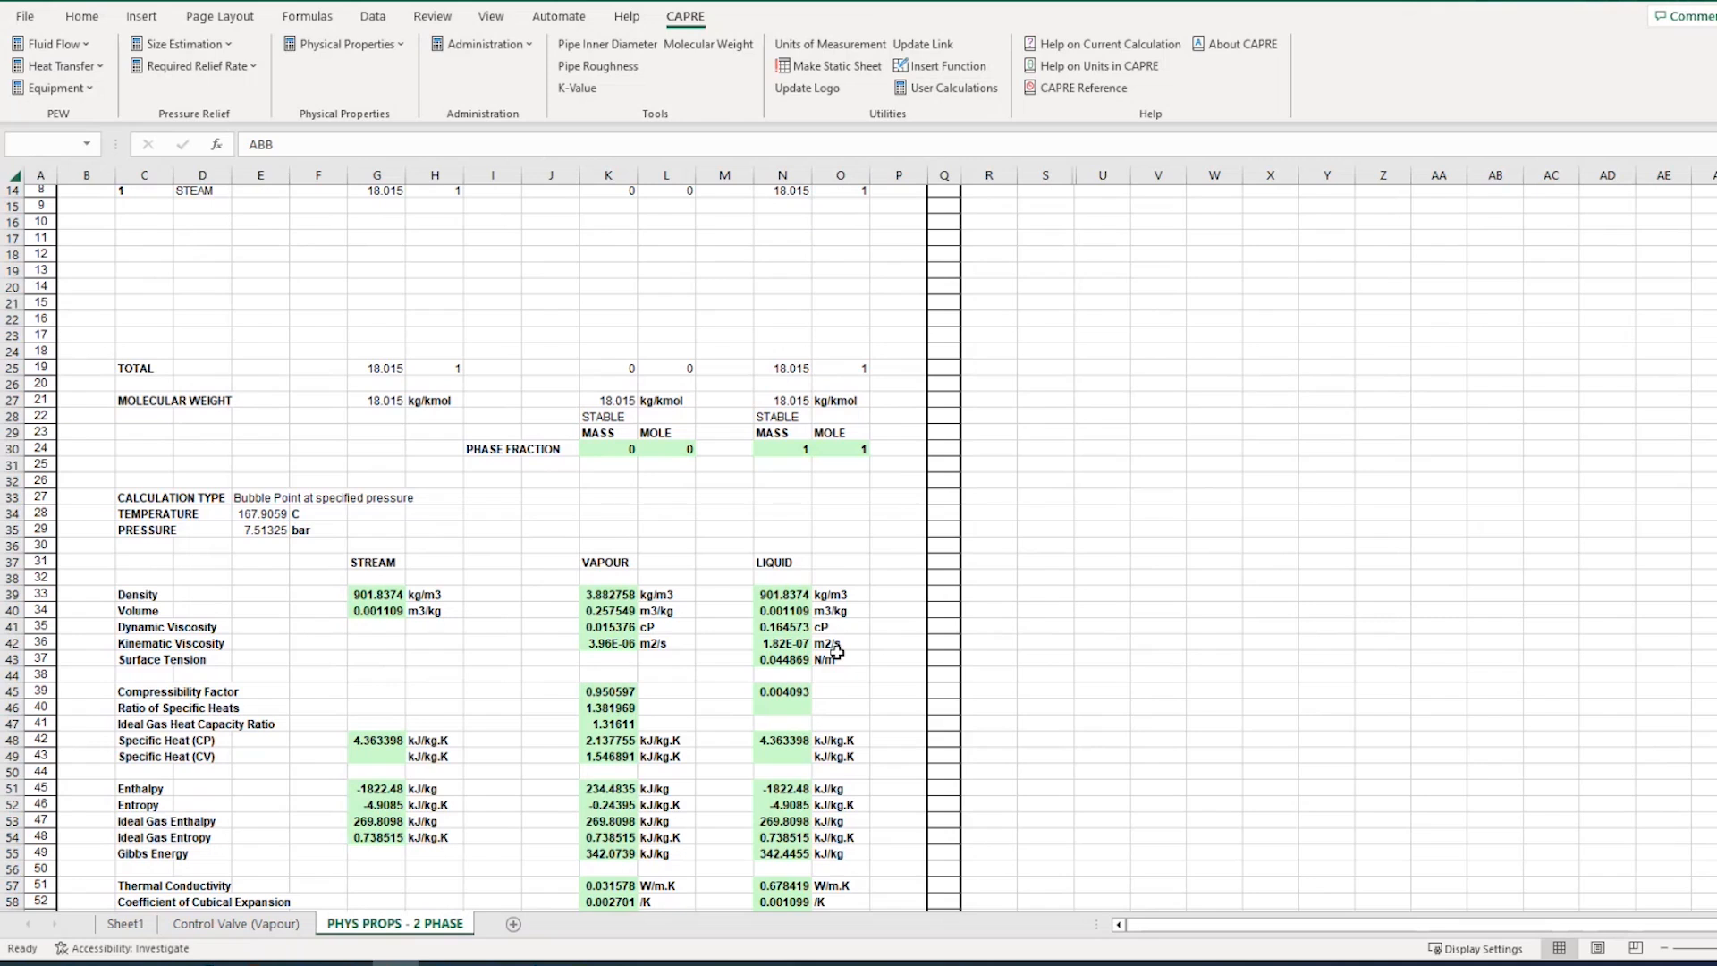
scroll(835, 635, up, 1)
scroll(834, 637, down, 1)
scroll(765, 631, up, 1)
scroll(736, 449, up, 4)
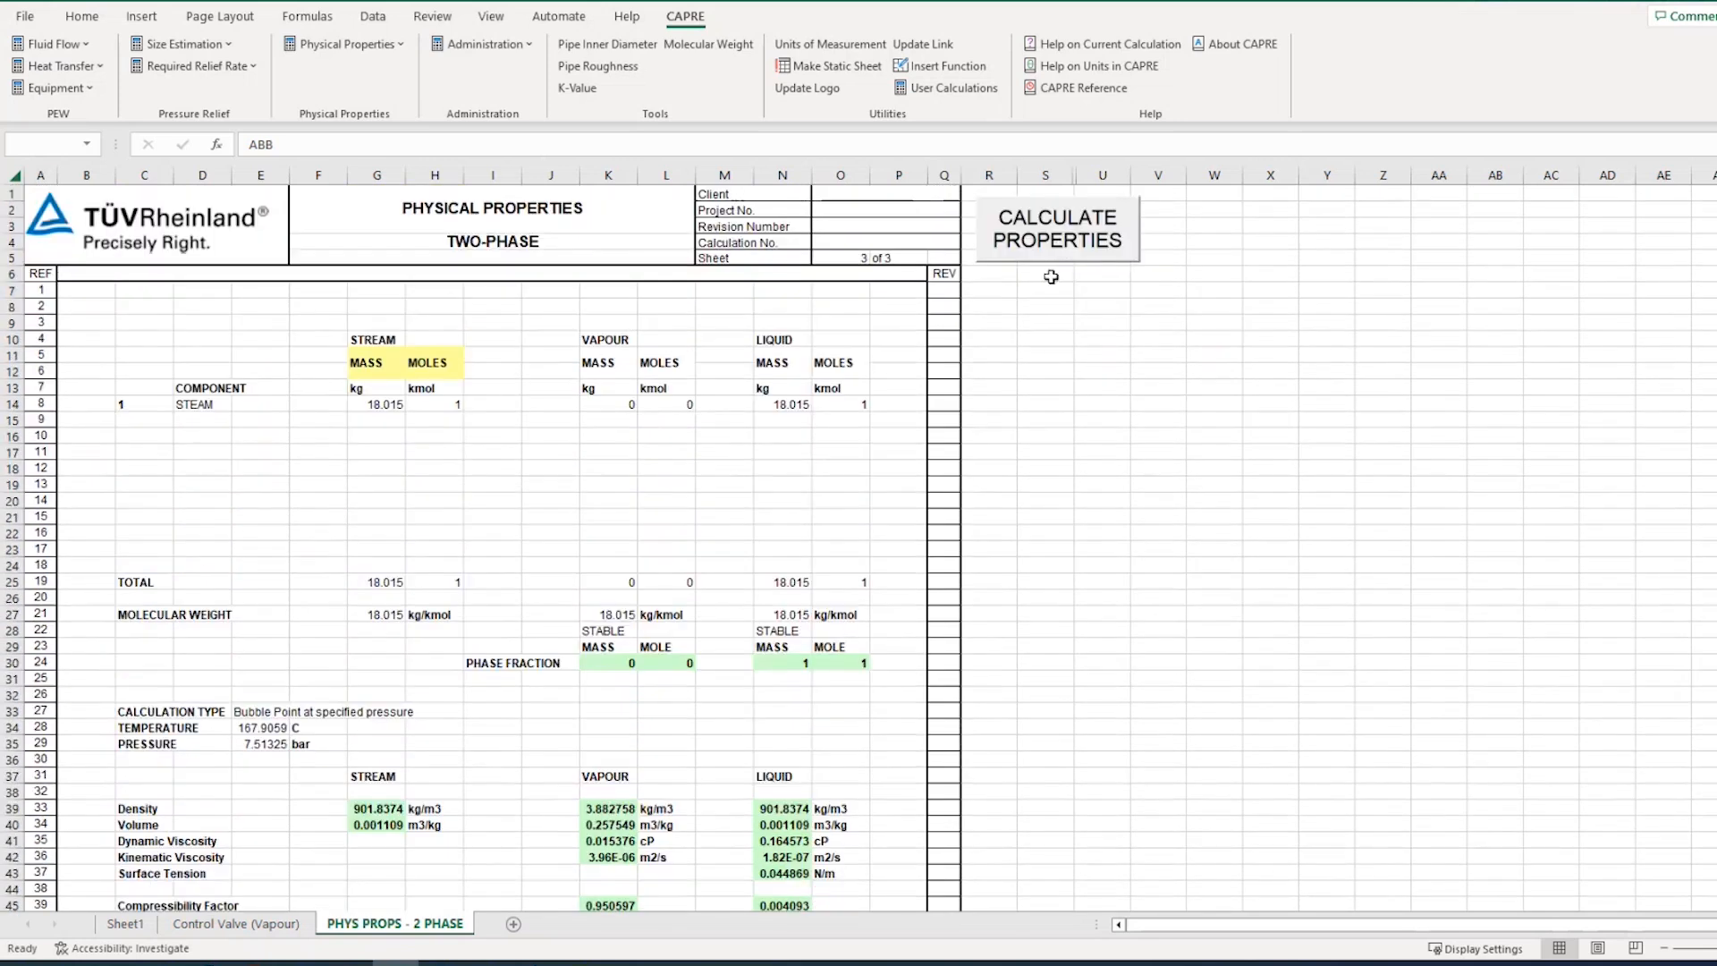
scroll(742, 600, down, 1)
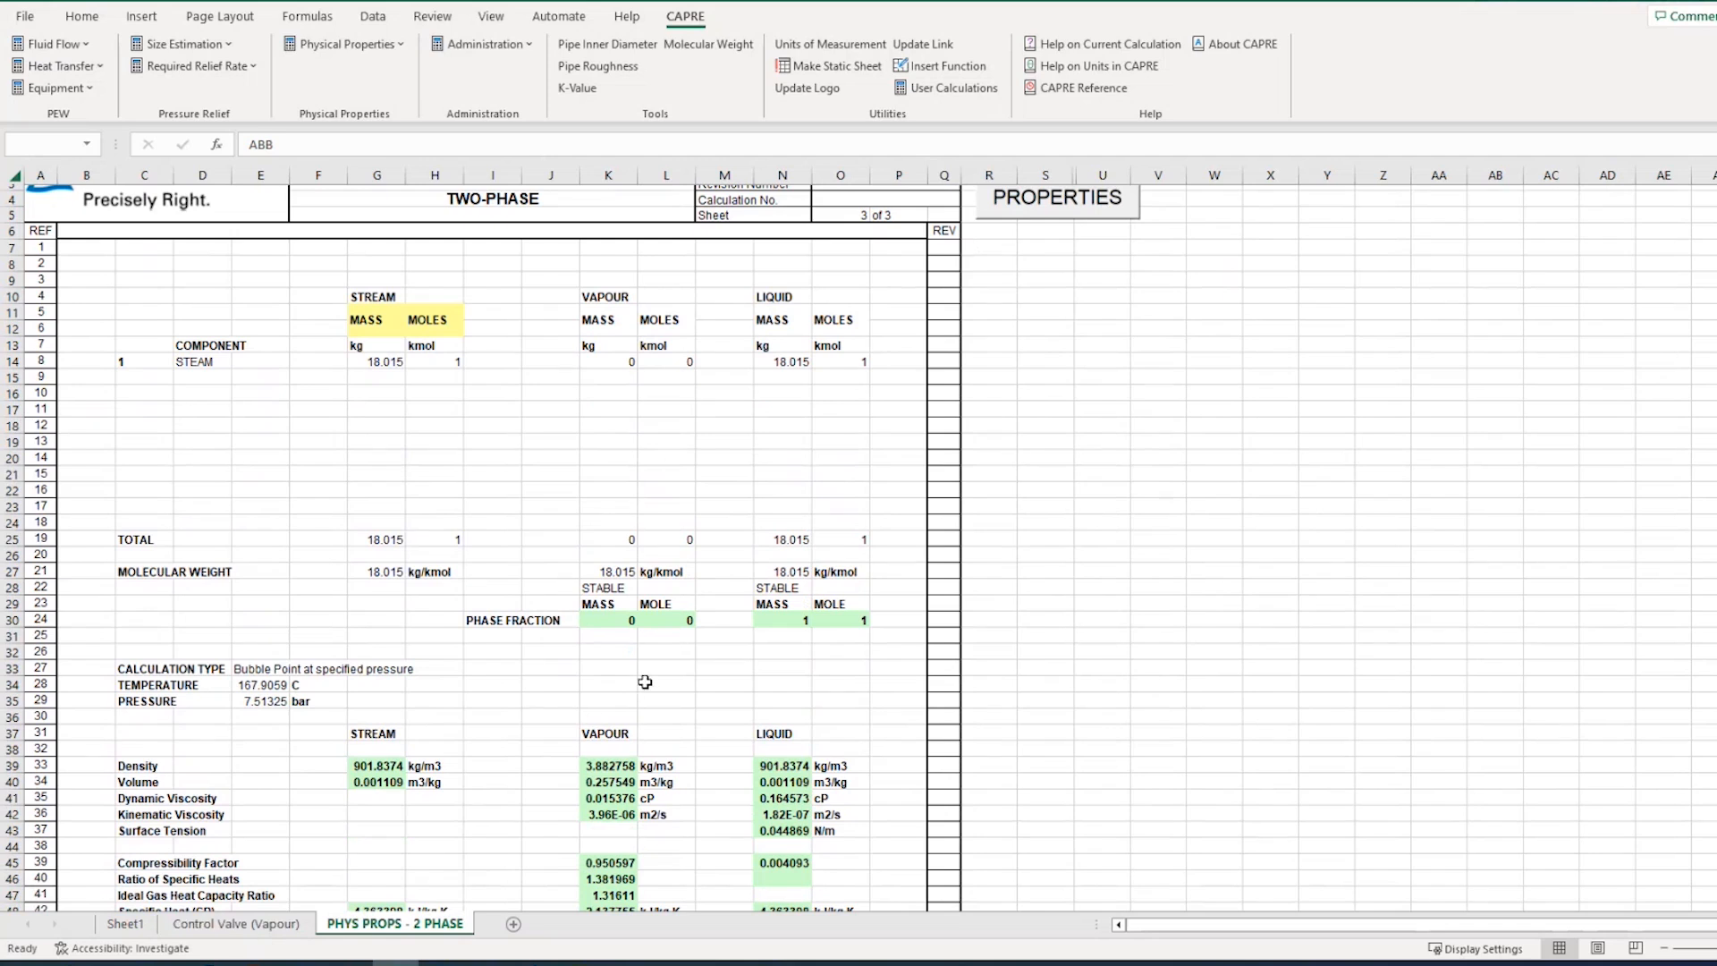
scroll(642, 682, down, 1)
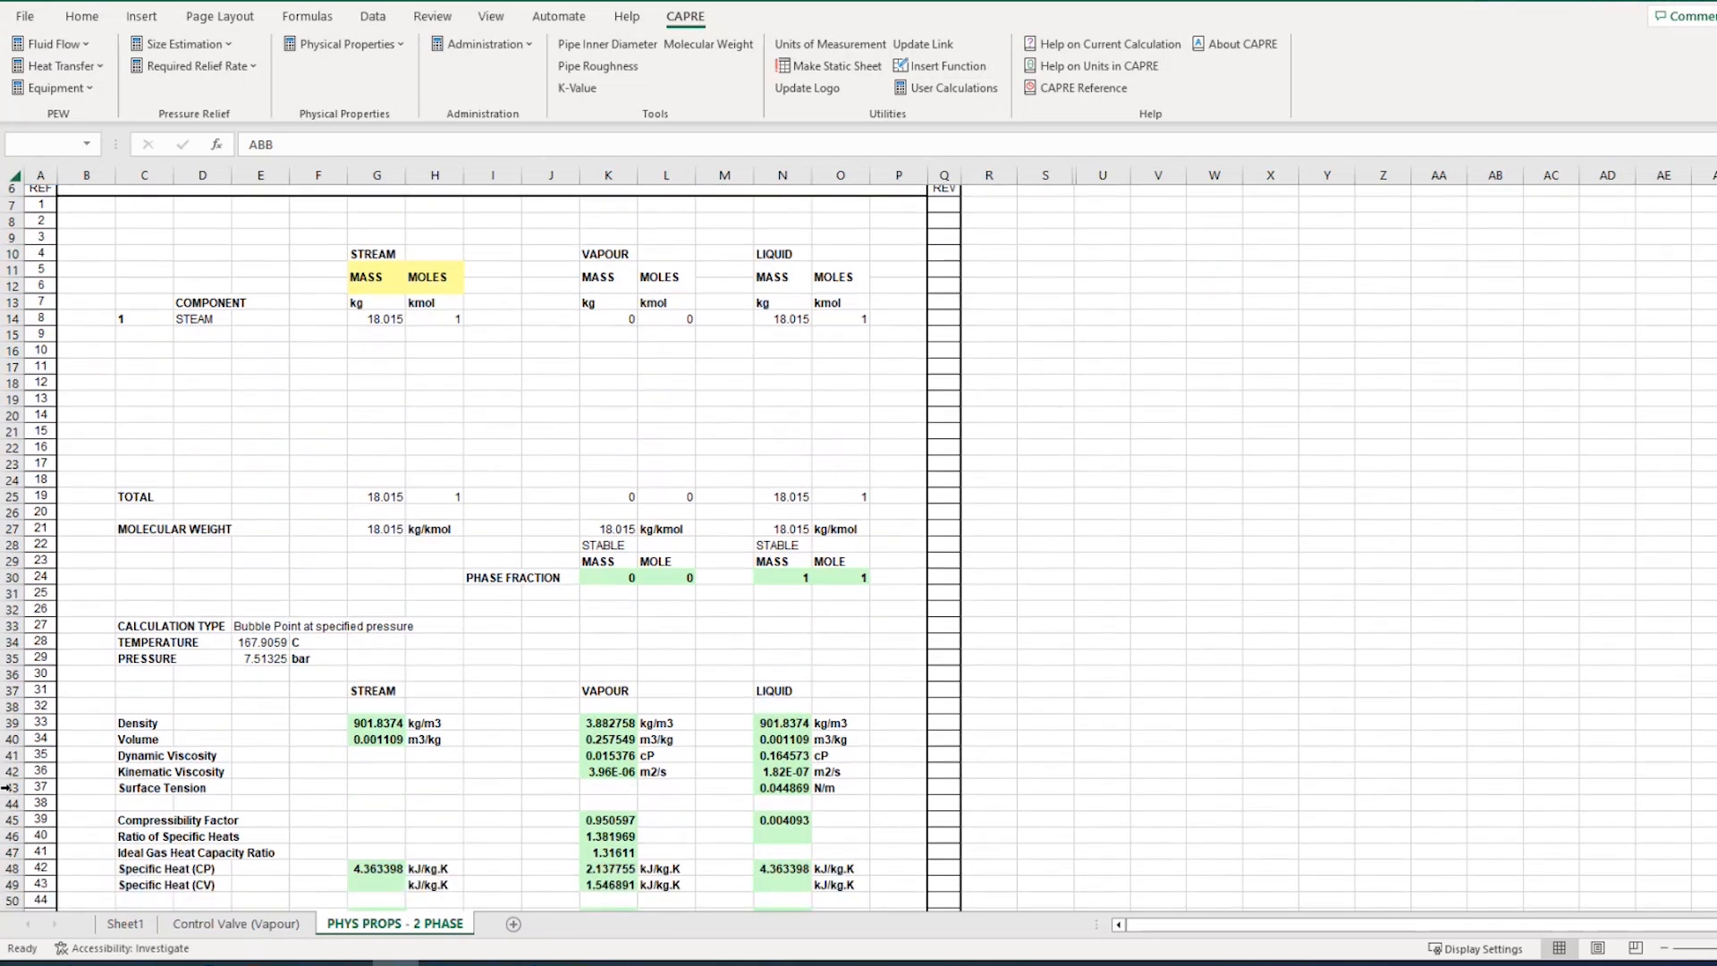
Link the density in I13 of the Control Valve (Vapour) sheet to the vapour density in 'PHYS PROPS - 2 PHASE'!K39
click(236, 924)
click(714, 506)
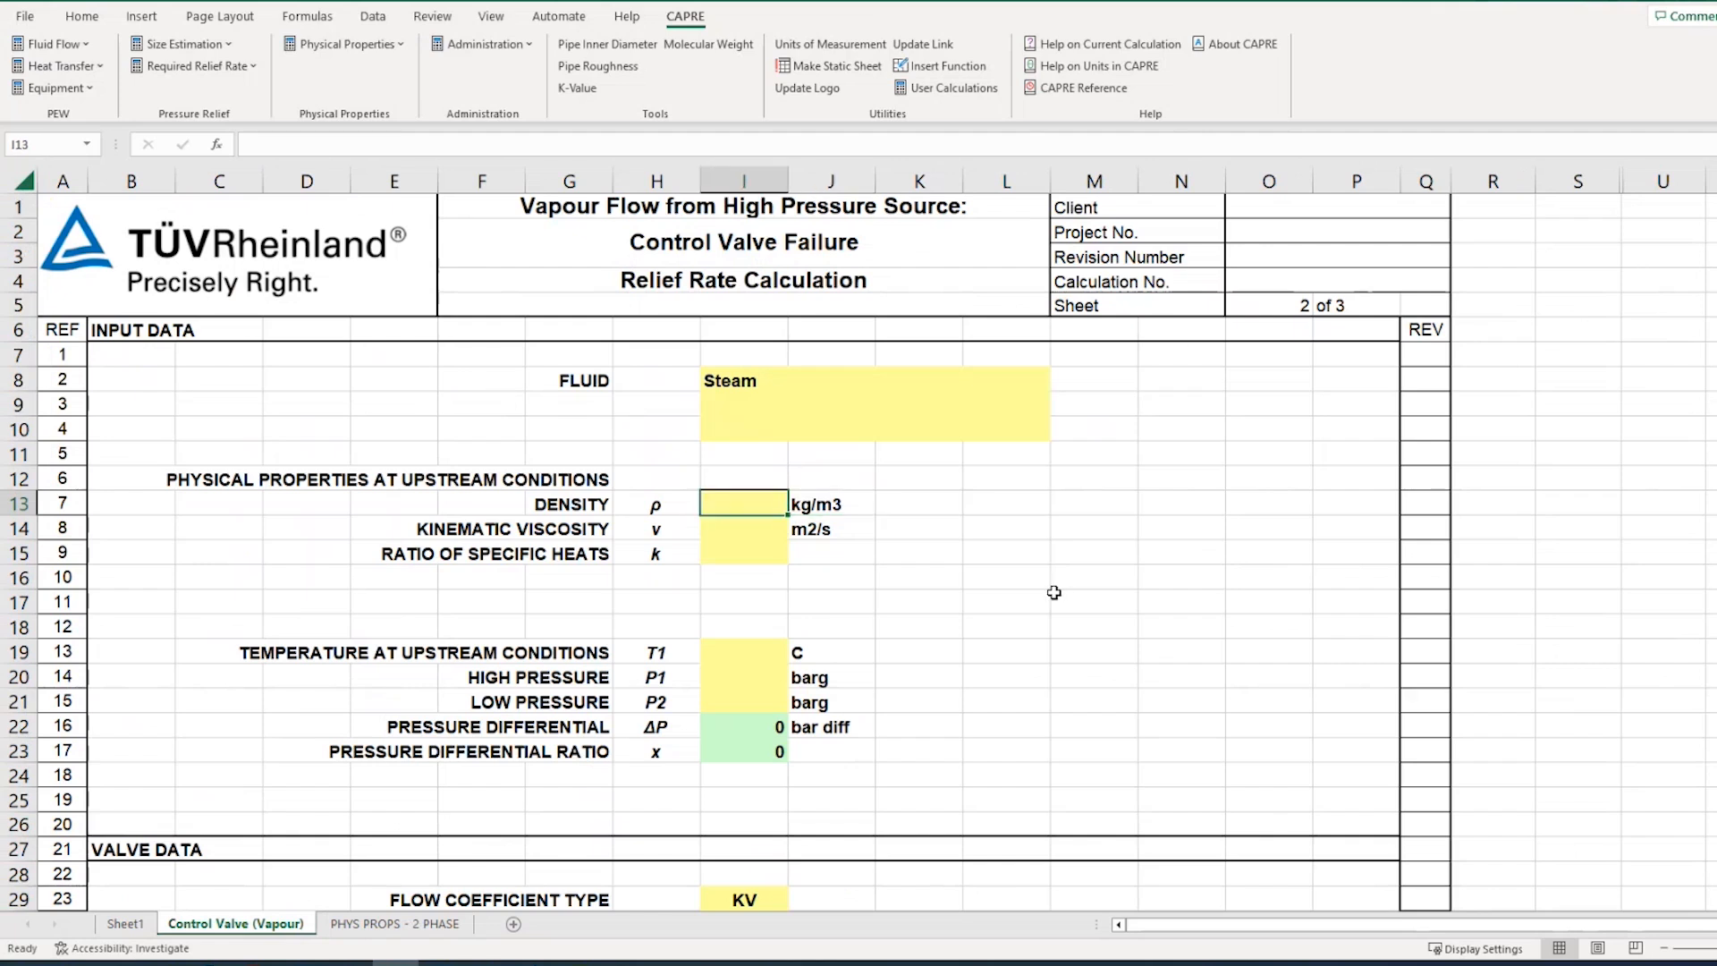
text(=)
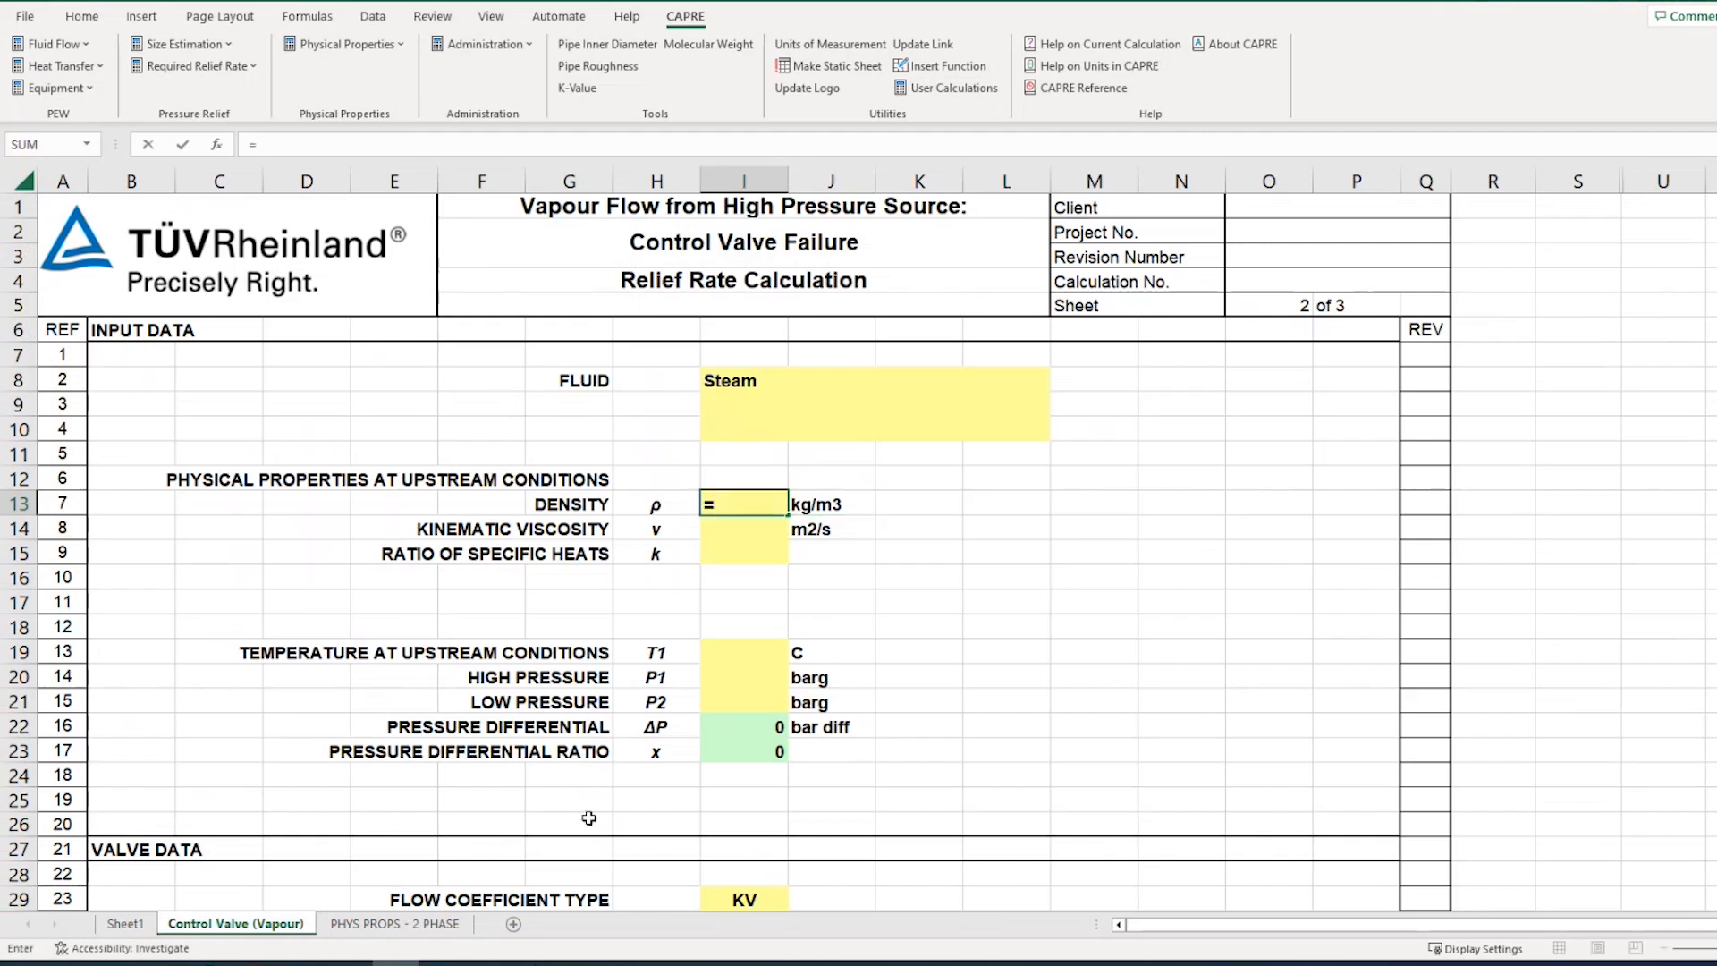
click(386, 924)
scroll(223, 732, down, 1)
click(608, 685)
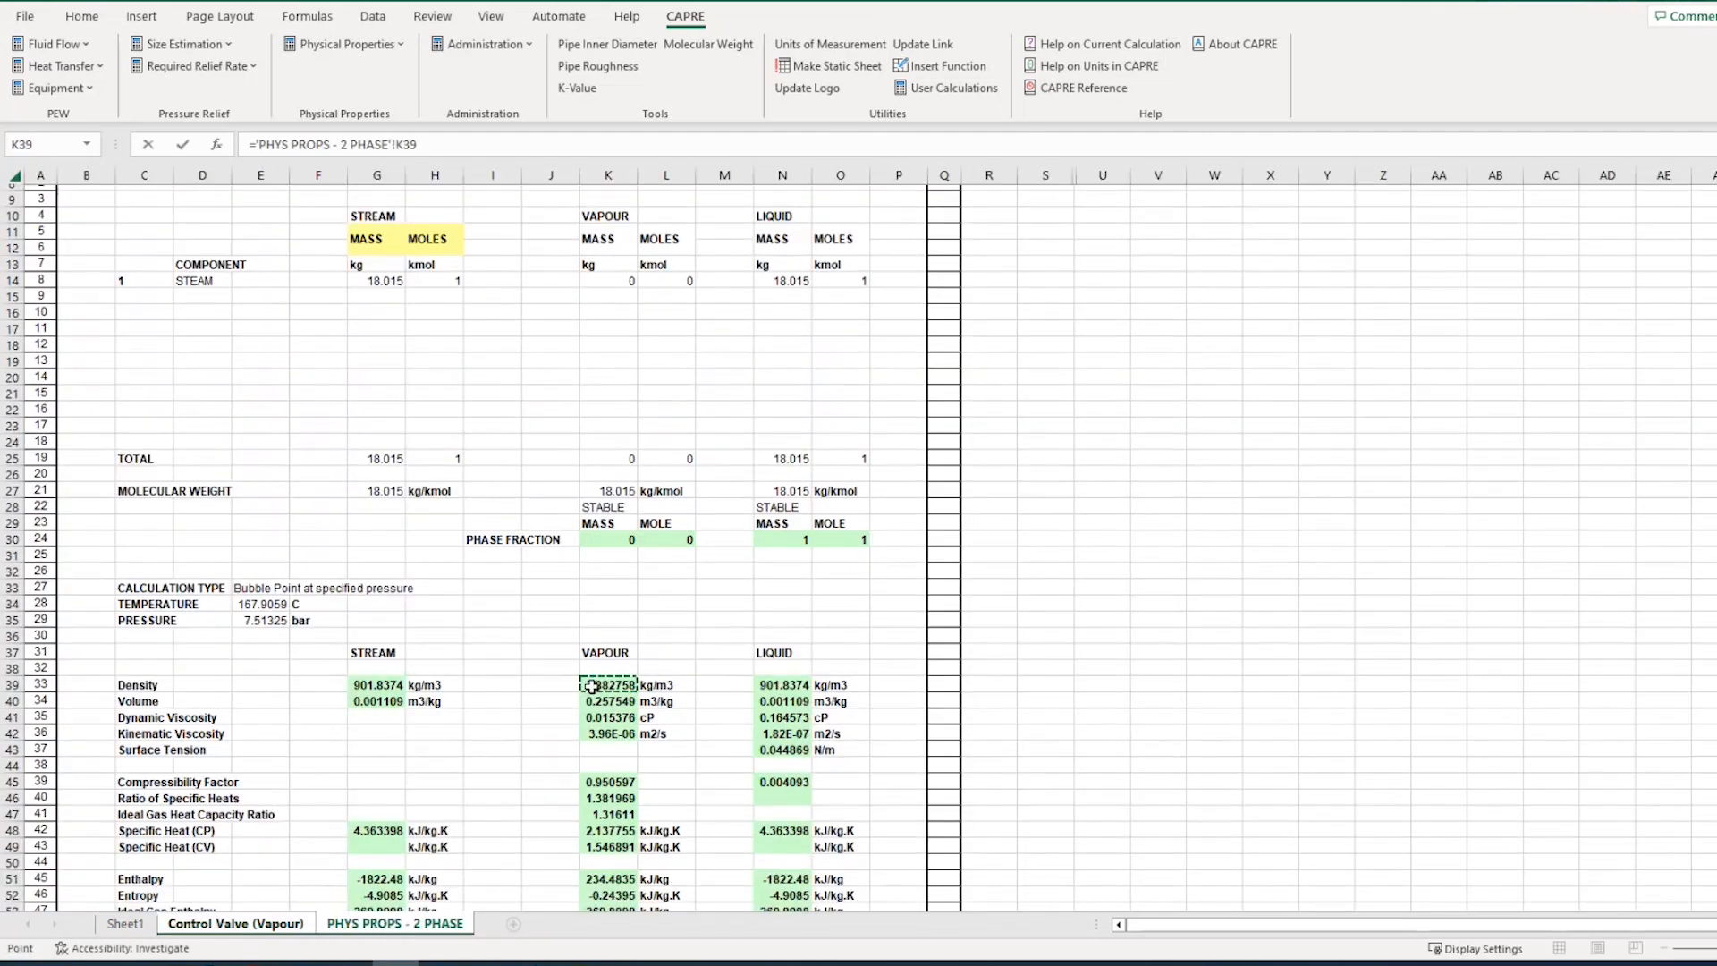
key(Return)
Link the kinematic viscosity in I14 to the vapour kinematic viscosity in 'PHYS PROPS - 2 PHASE'!K42
text(=)
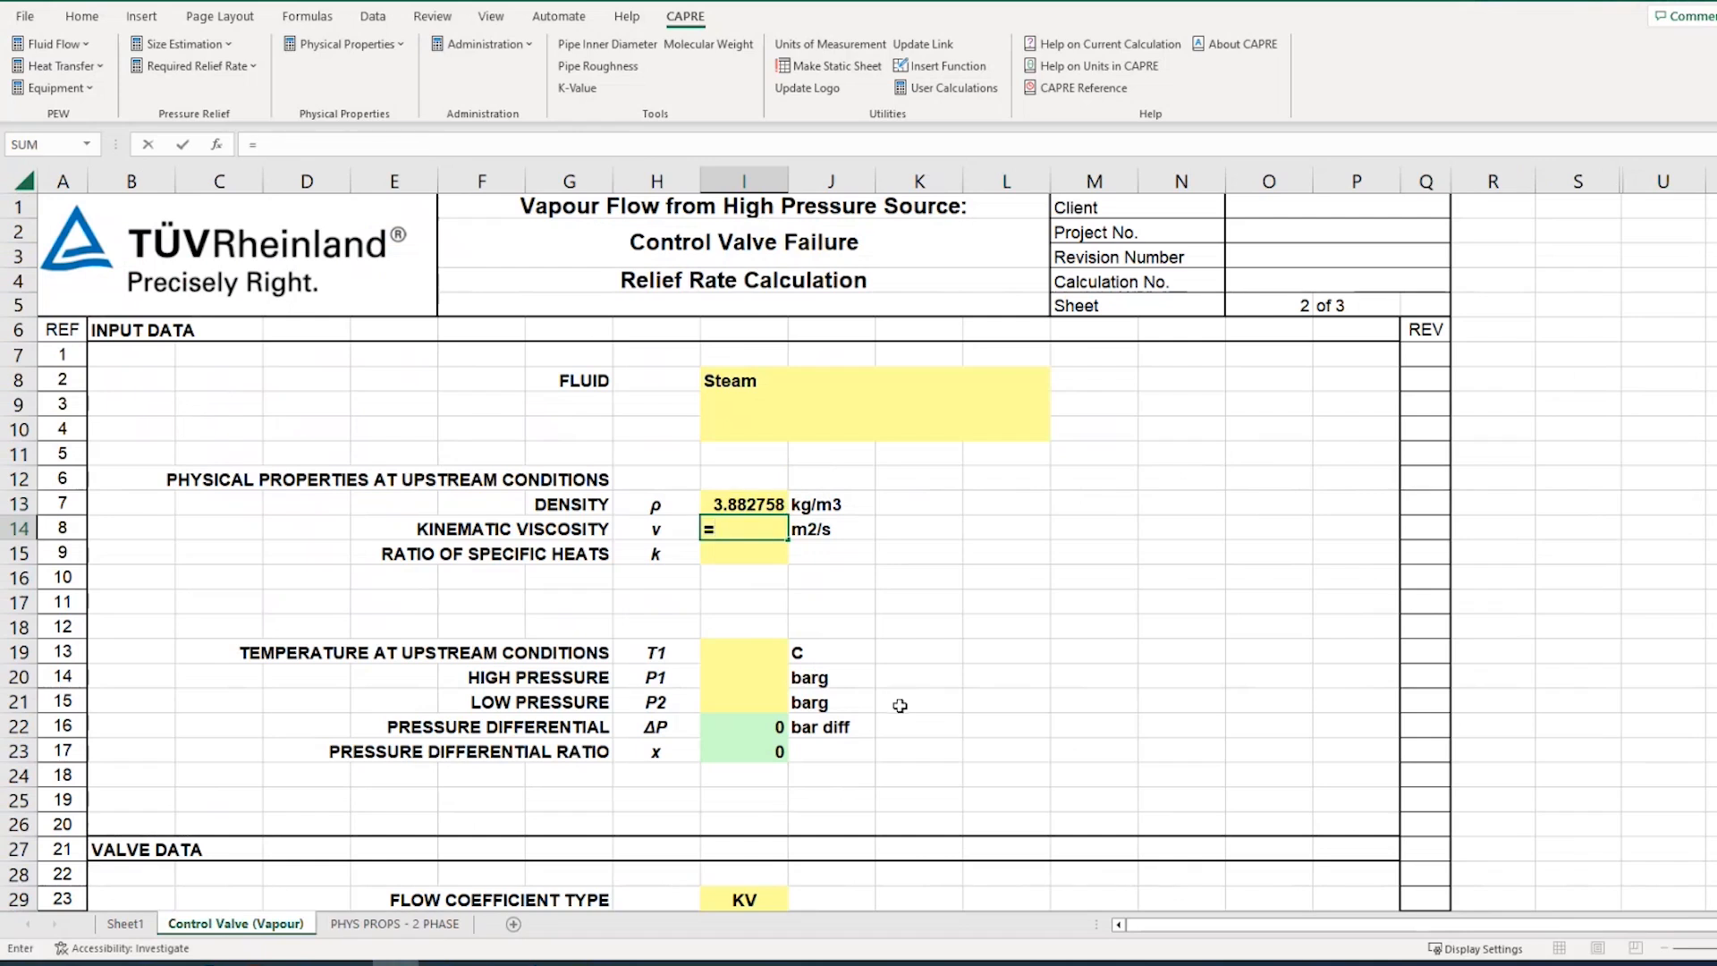
click(423, 931)
scroll(174, 774, down, 1)
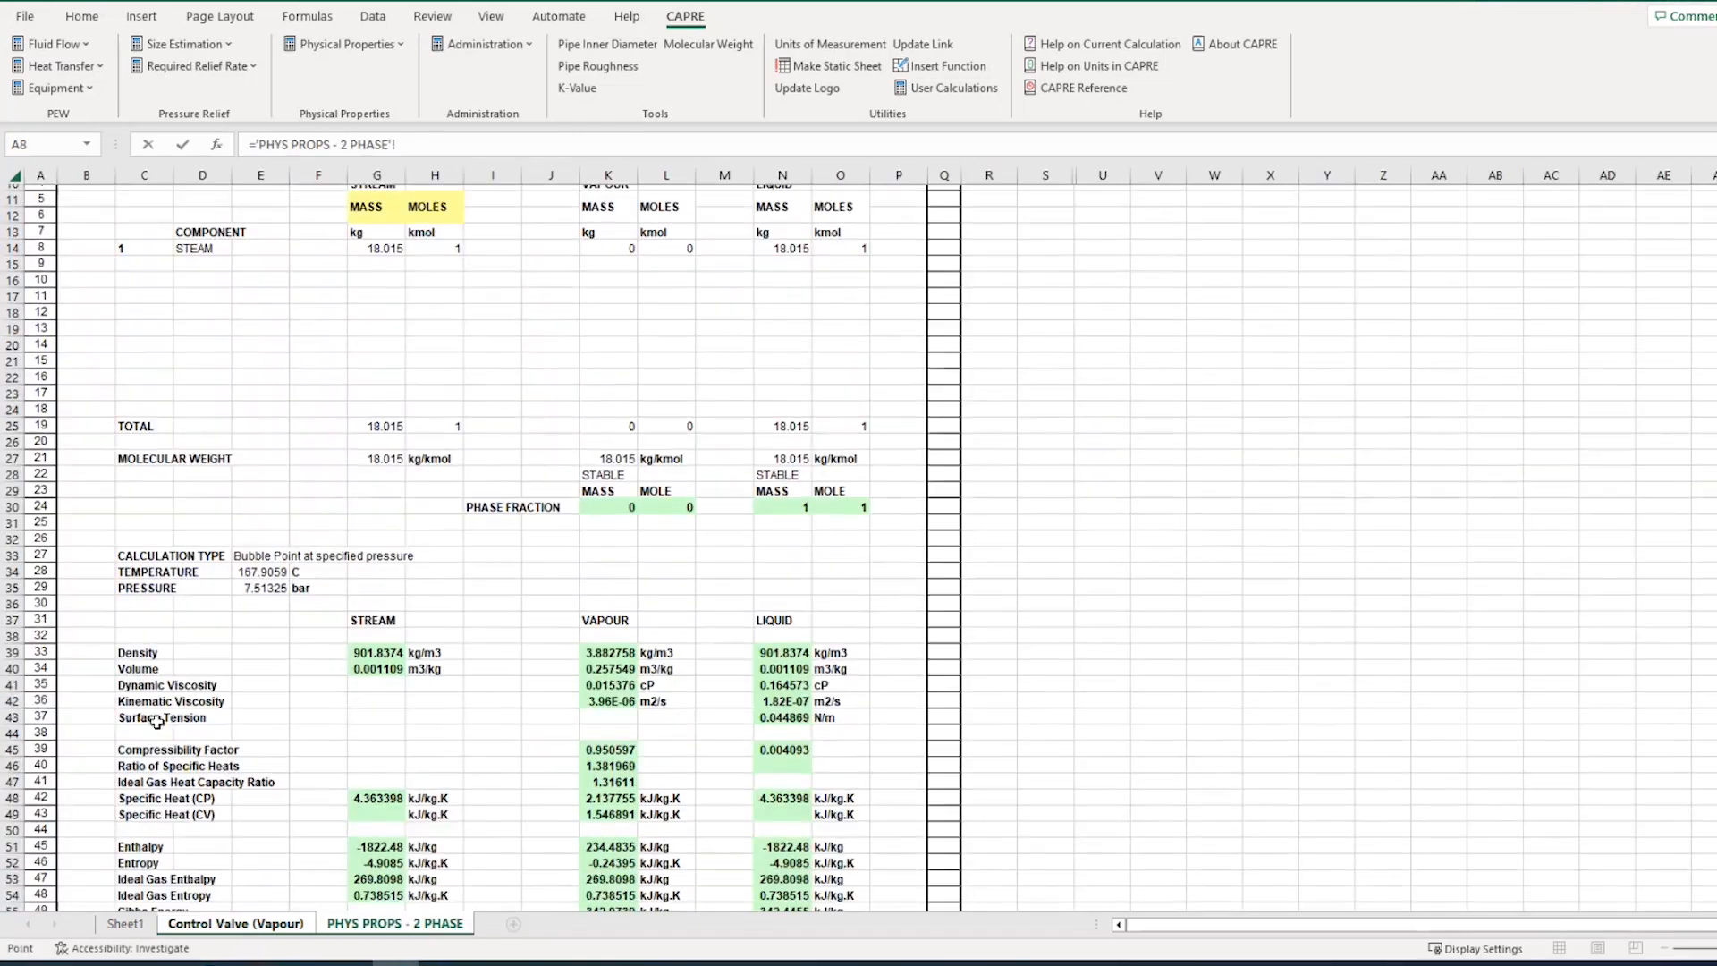
click(600, 699)
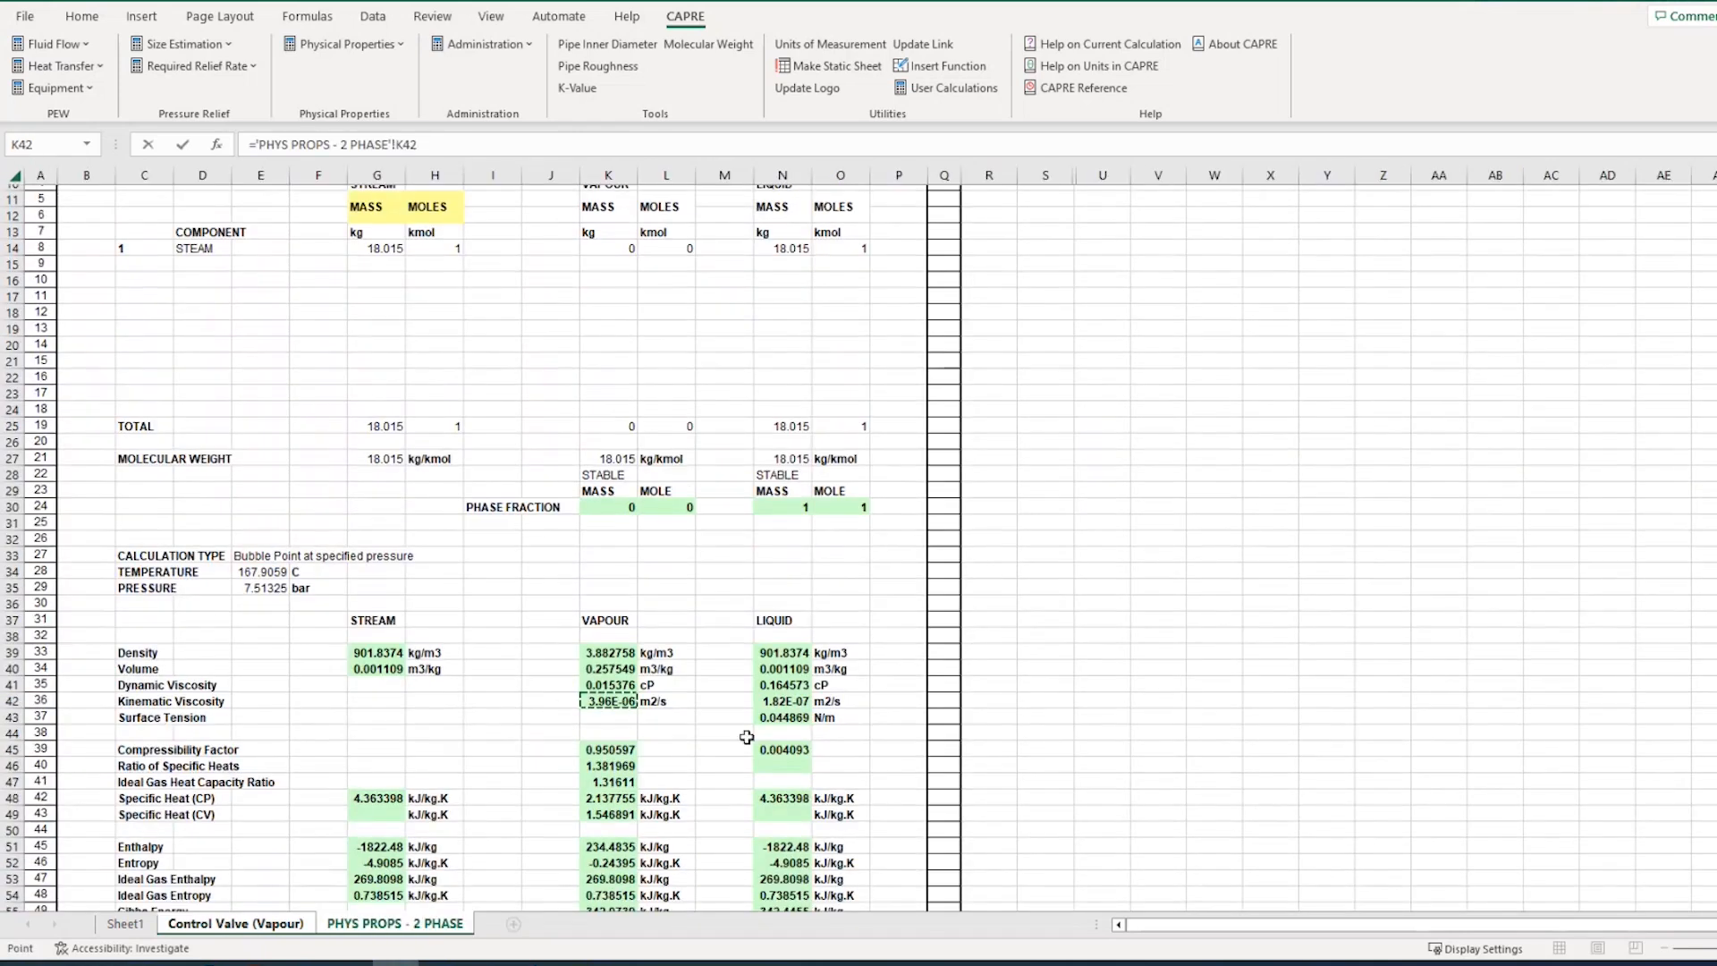
key(Return)
Link the ratio of specific heats in I15 to the vapour ideal gas heat capacity ratio in 'PHYS PROPS - 2 PHASE'!K47
text(=)
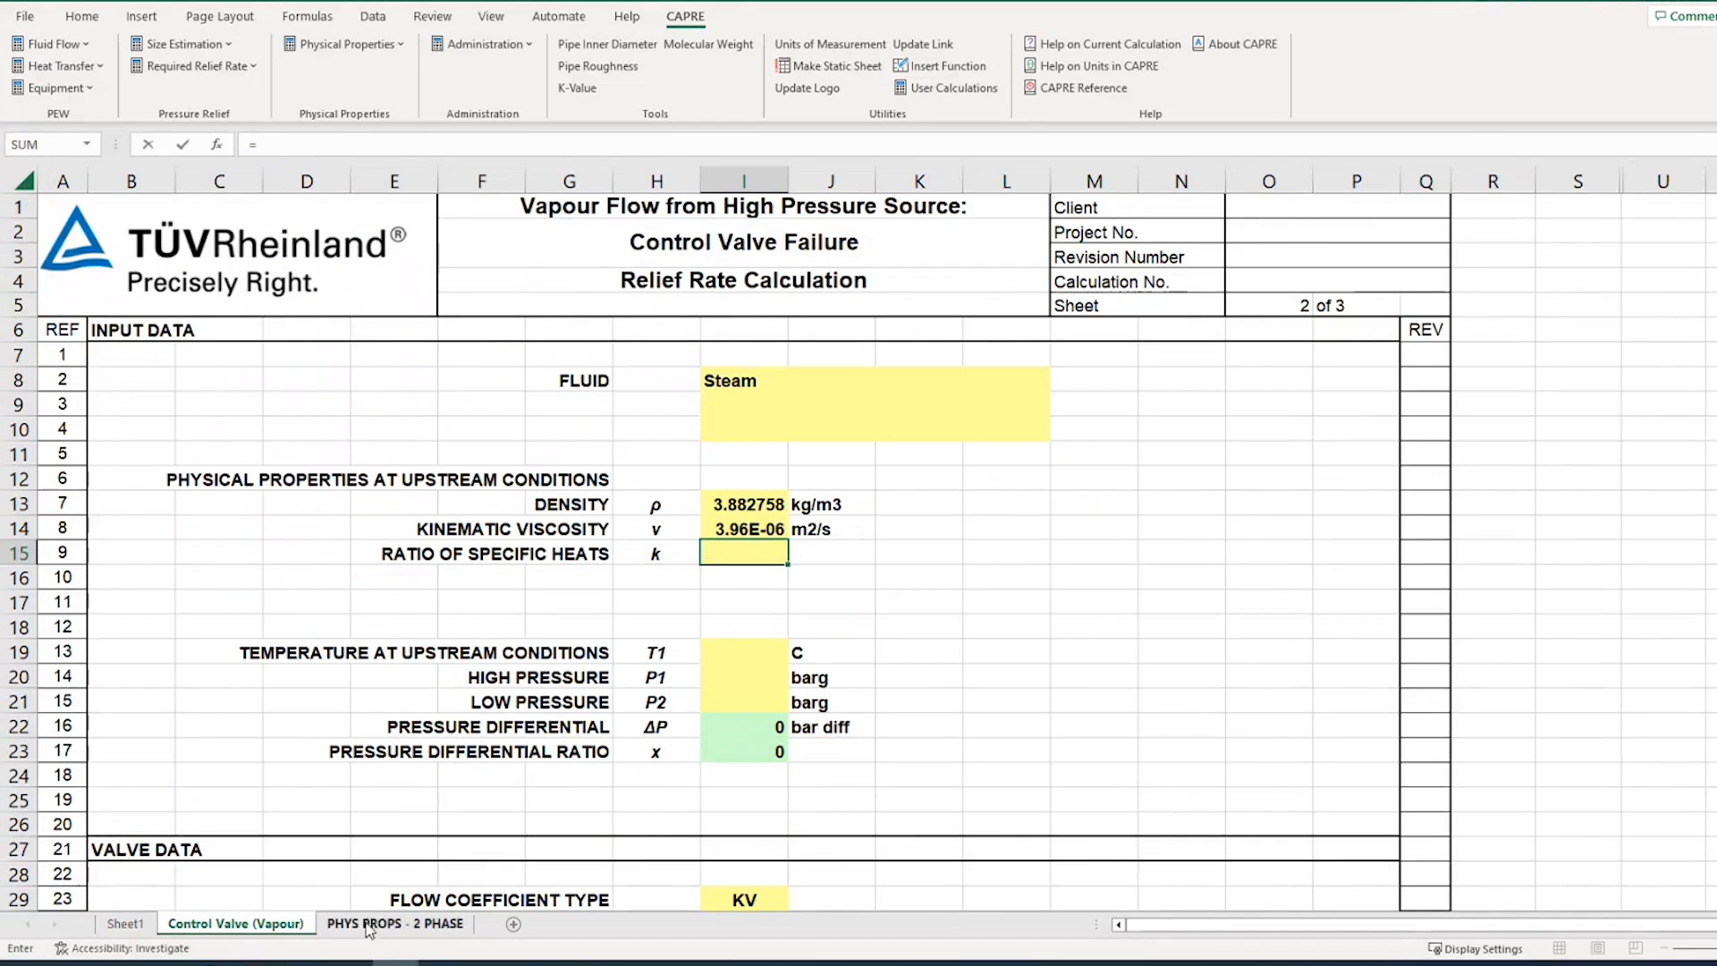
click(367, 927)
click(613, 794)
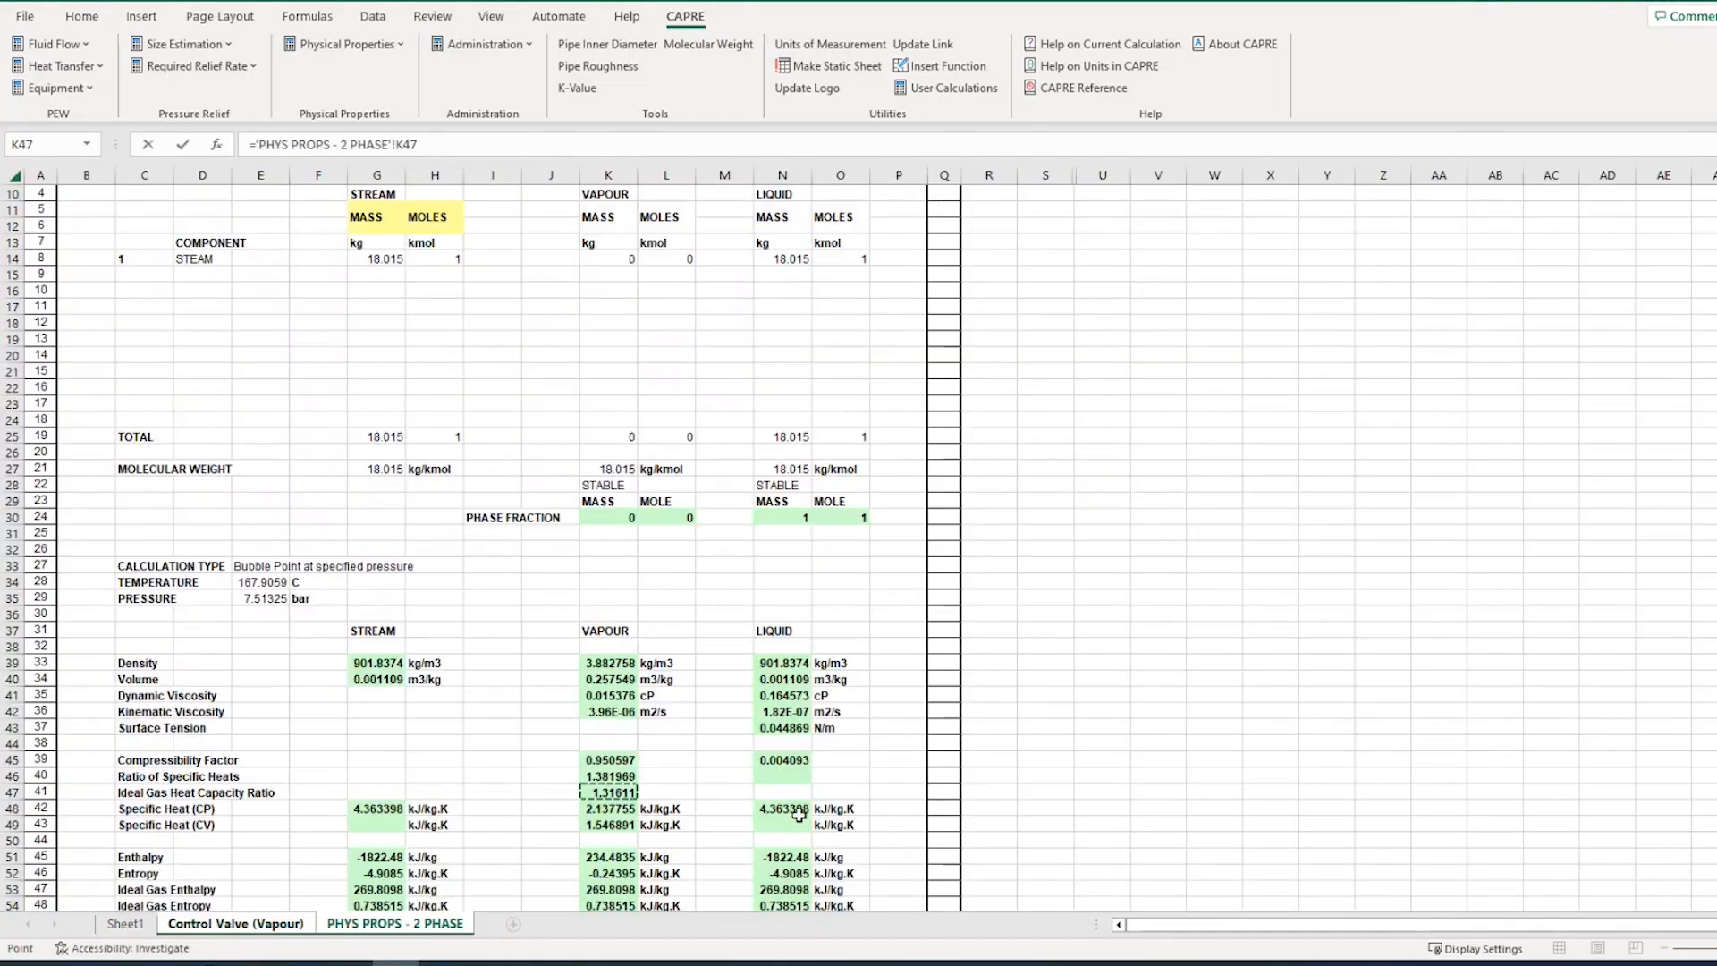
key(Return)
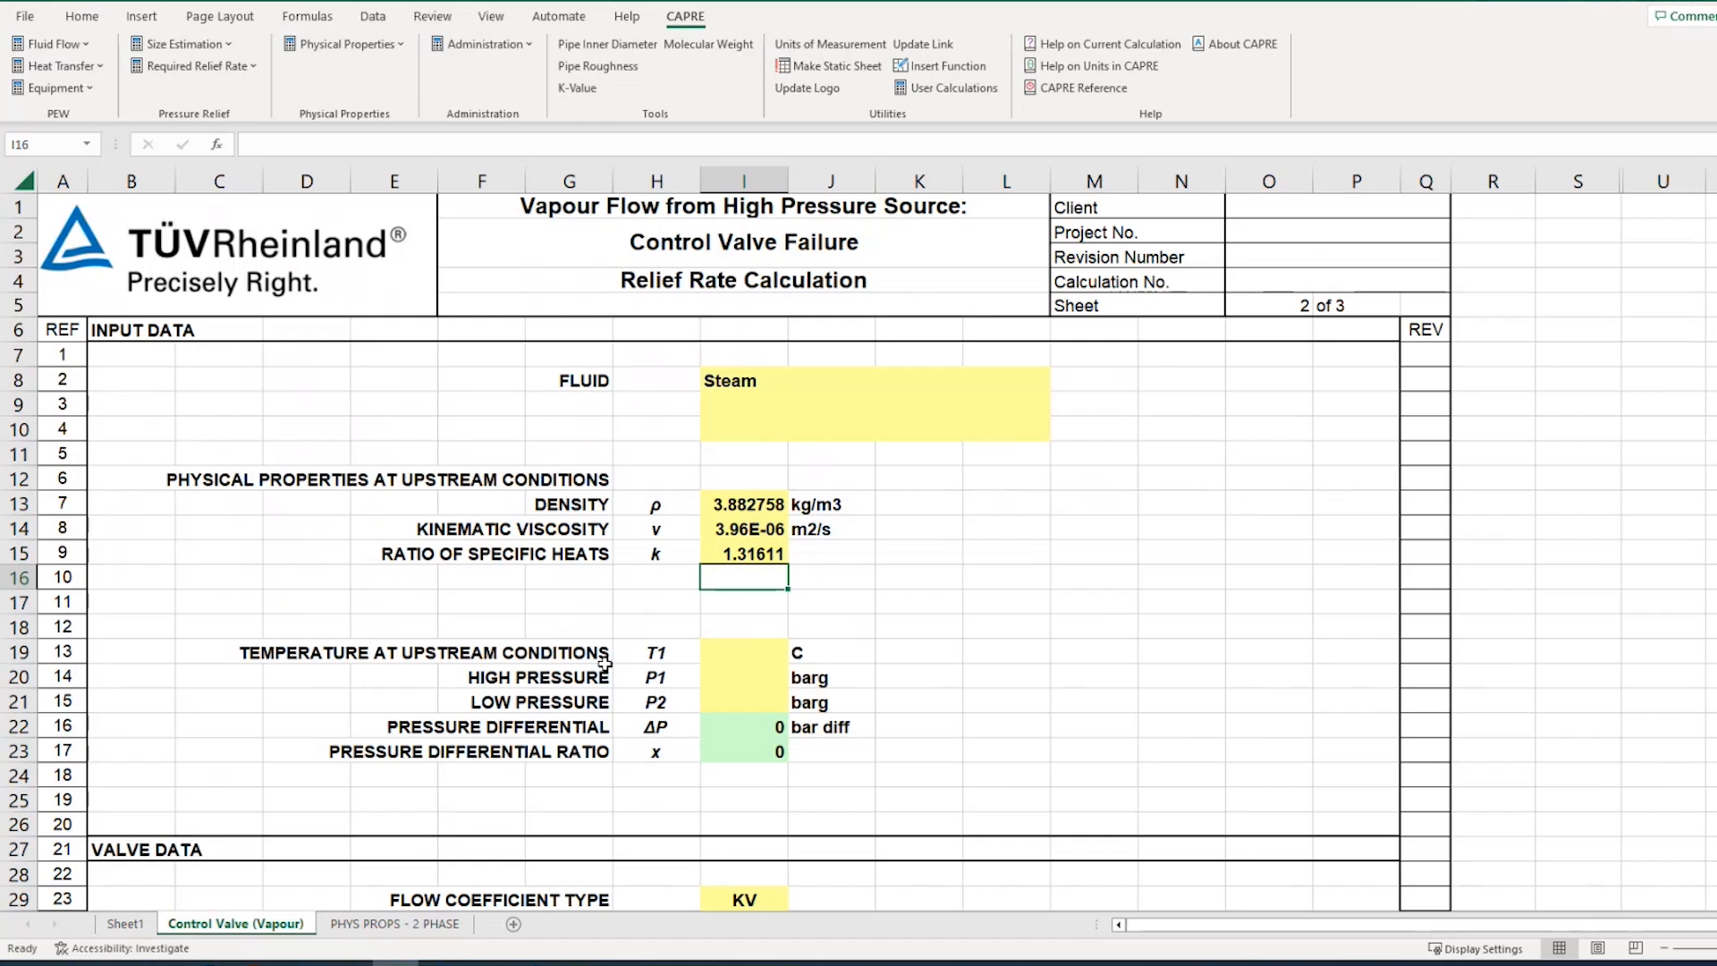
Link the upstream temperature T1 in I19 to the temperature in E34 of the PHYS PROPS - 2 PHASE sheet
scroll(577, 622, down, 13)
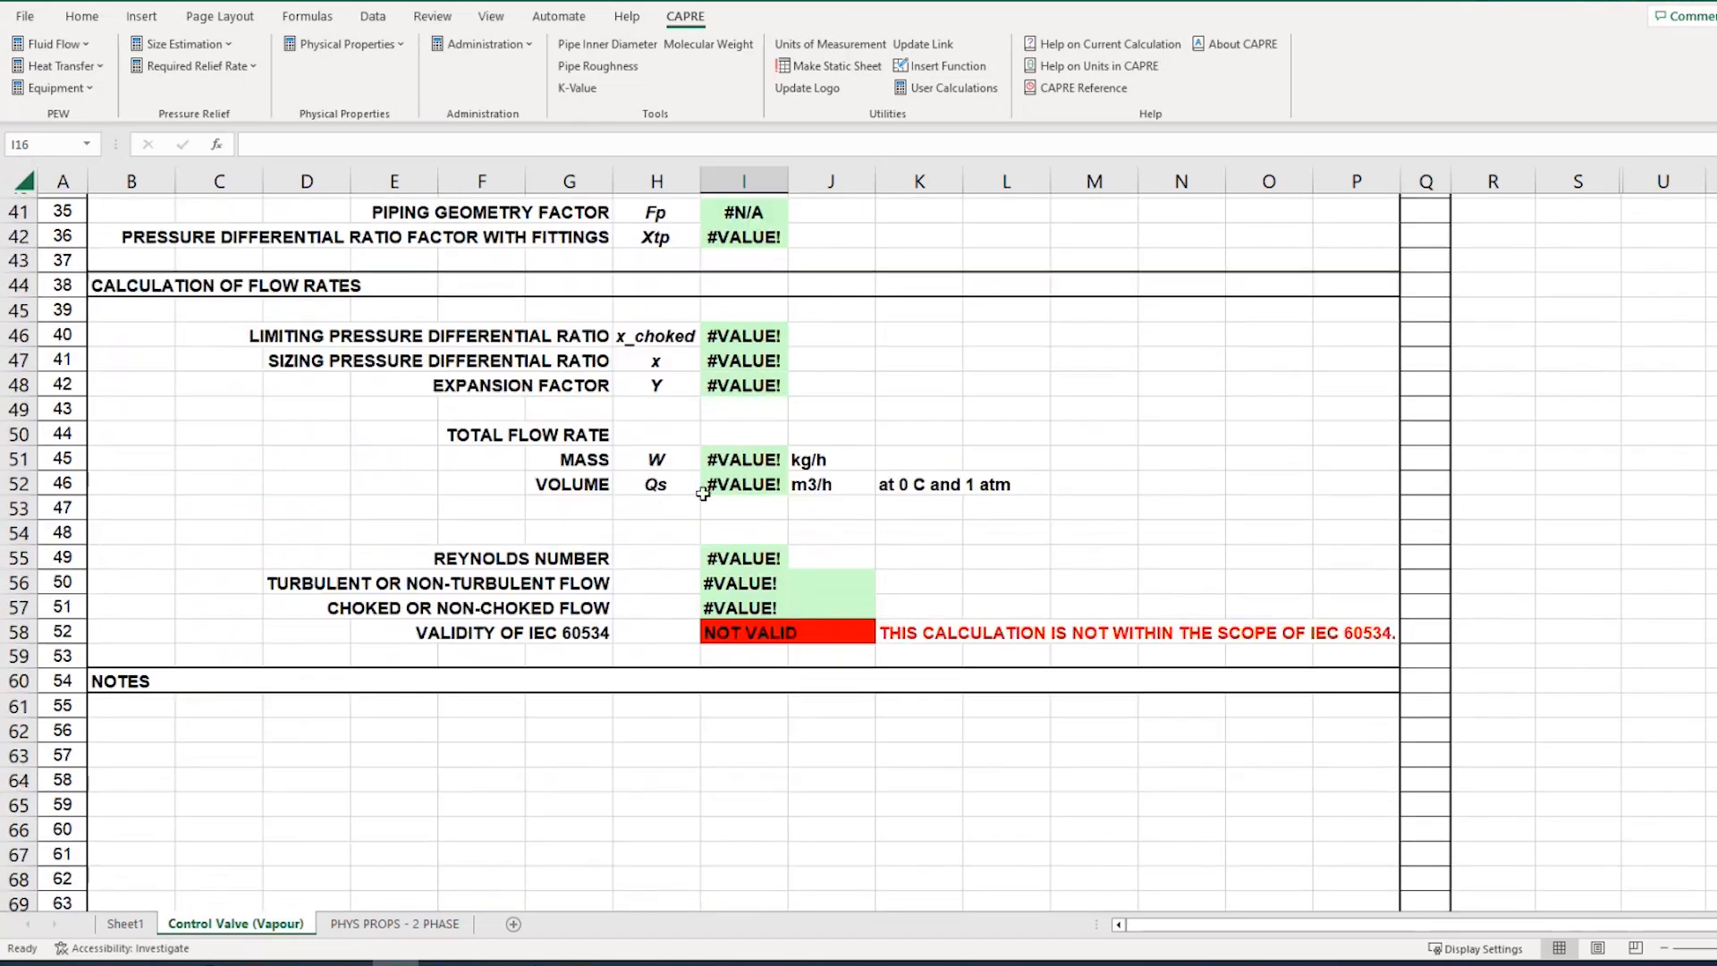
scroll(769, 491, up, 12)
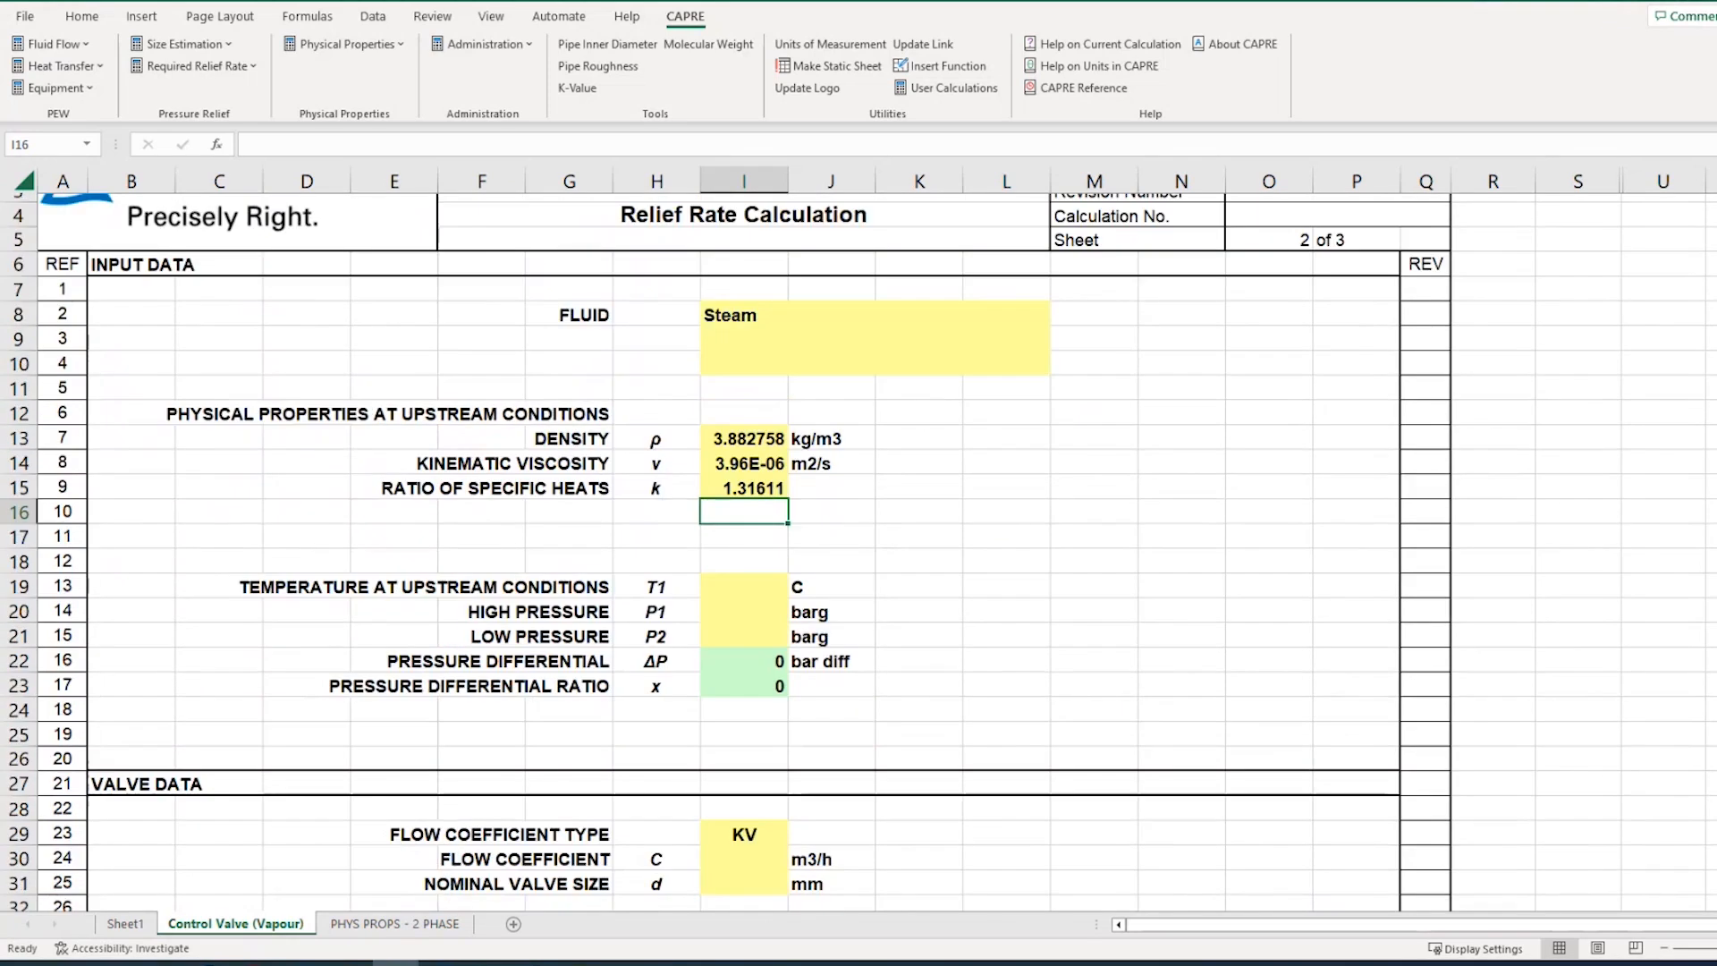
click(762, 580)
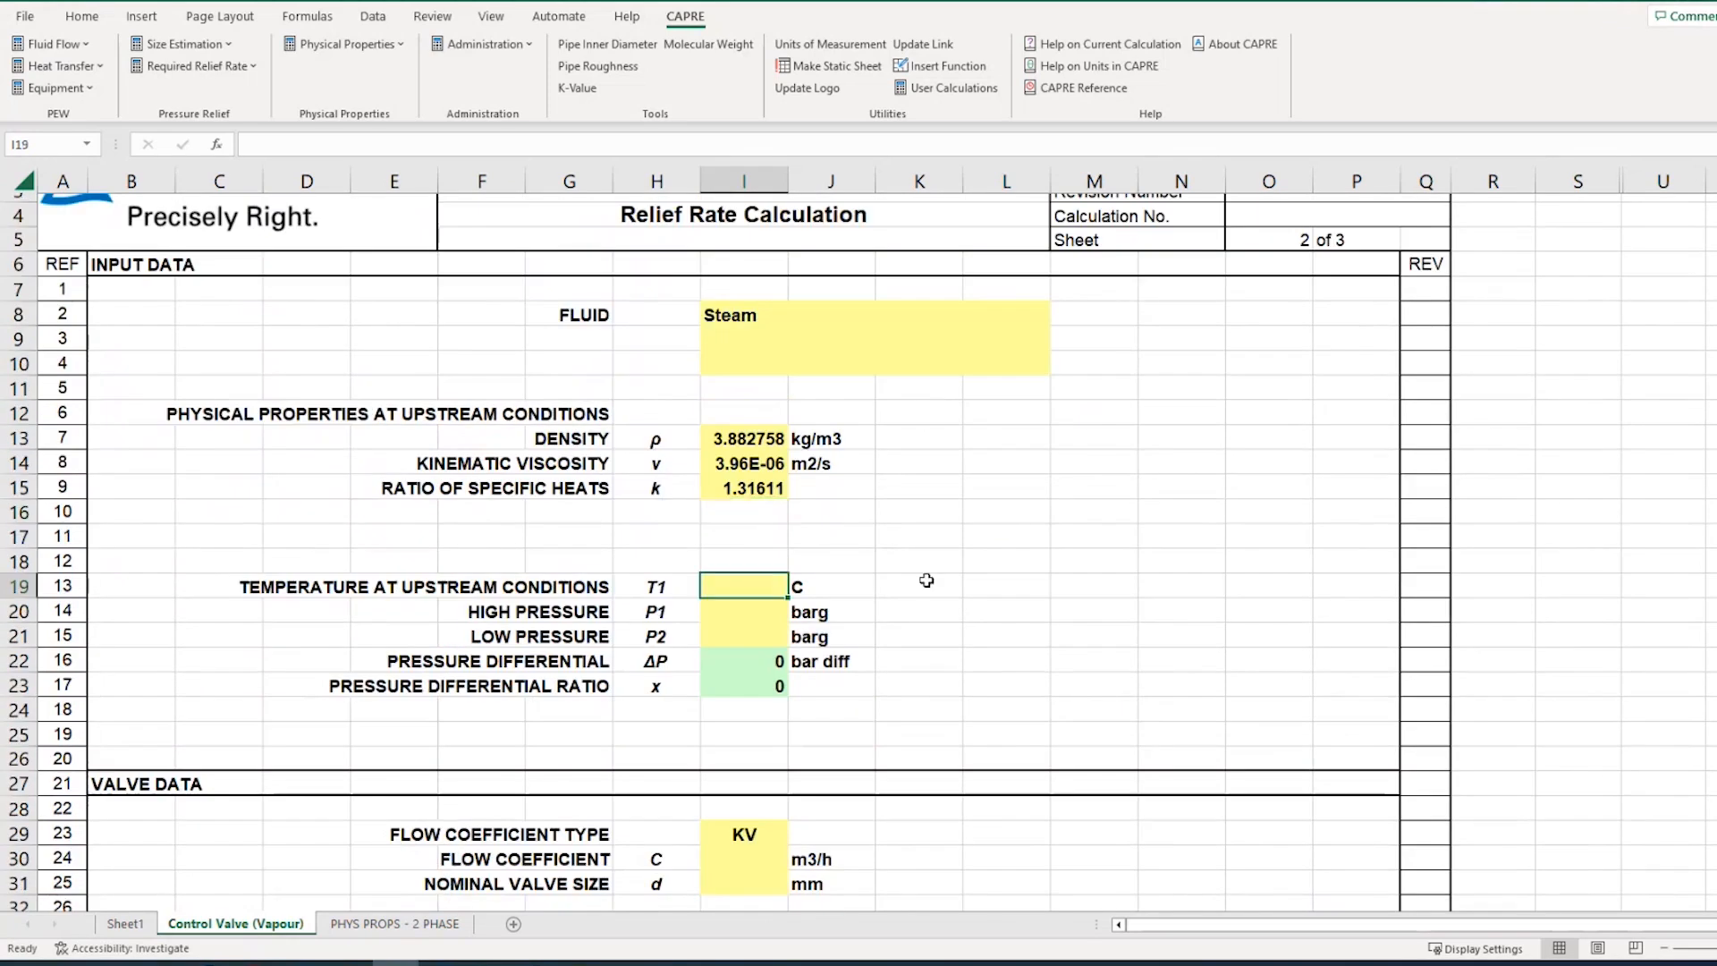
text(=)
click(410, 926)
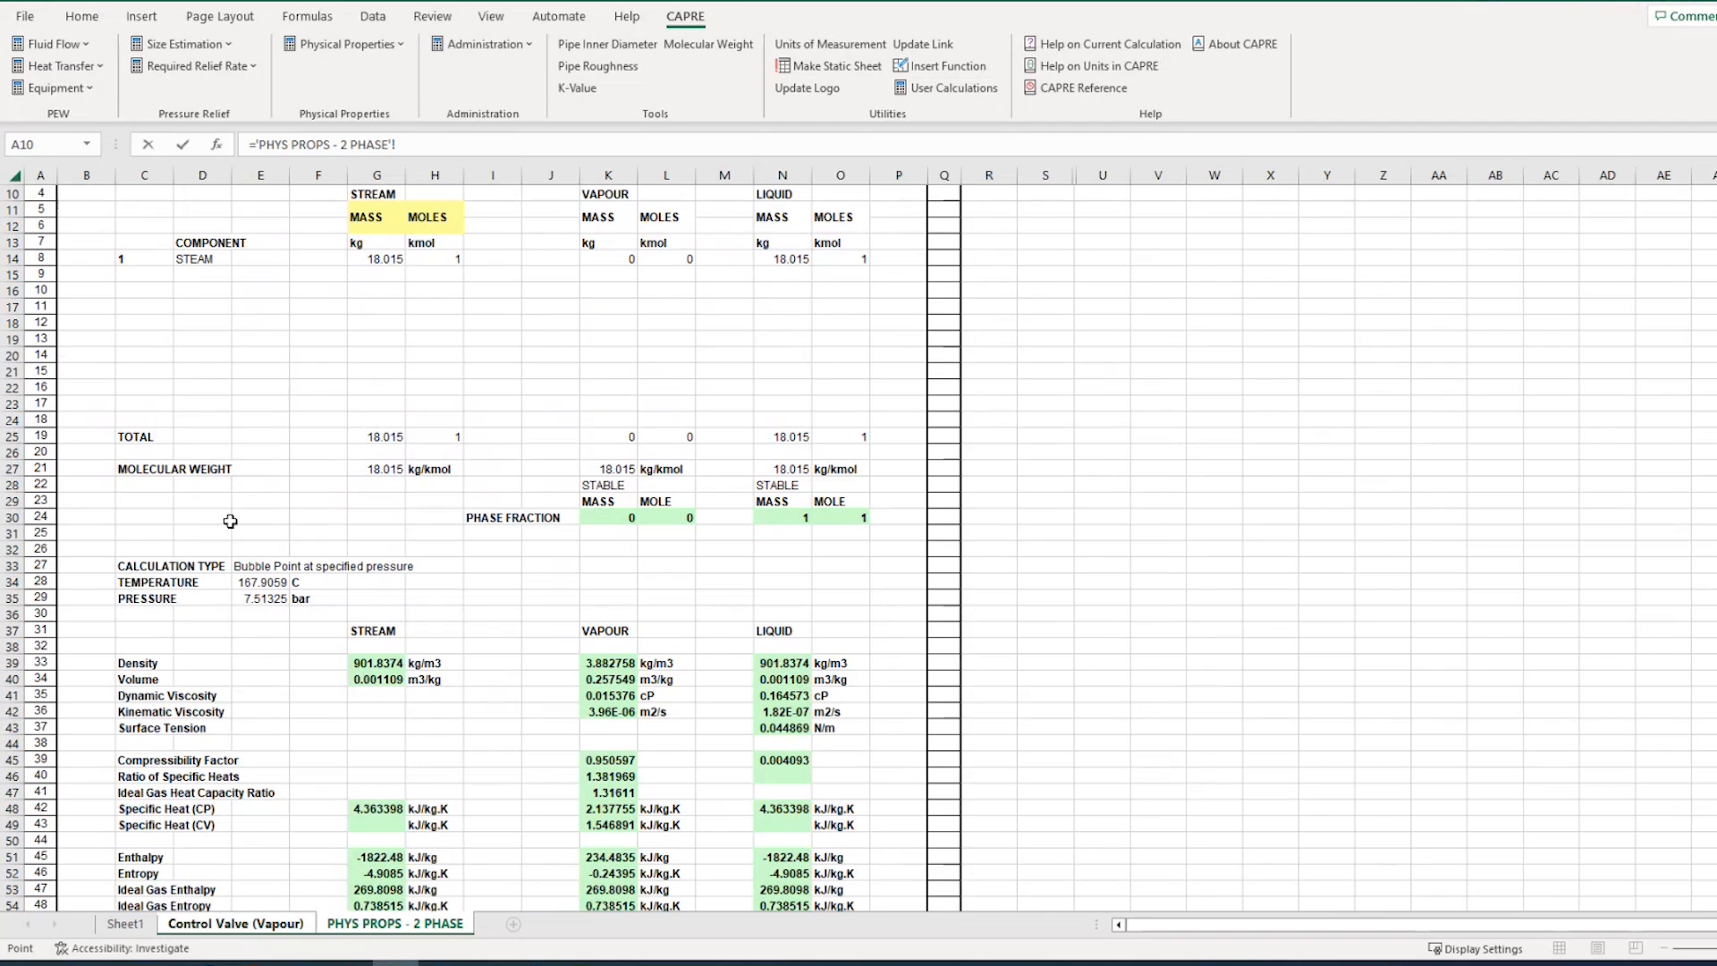
click(260, 583)
key(Return)
ctrl+scroll(920, 617, up, 3)
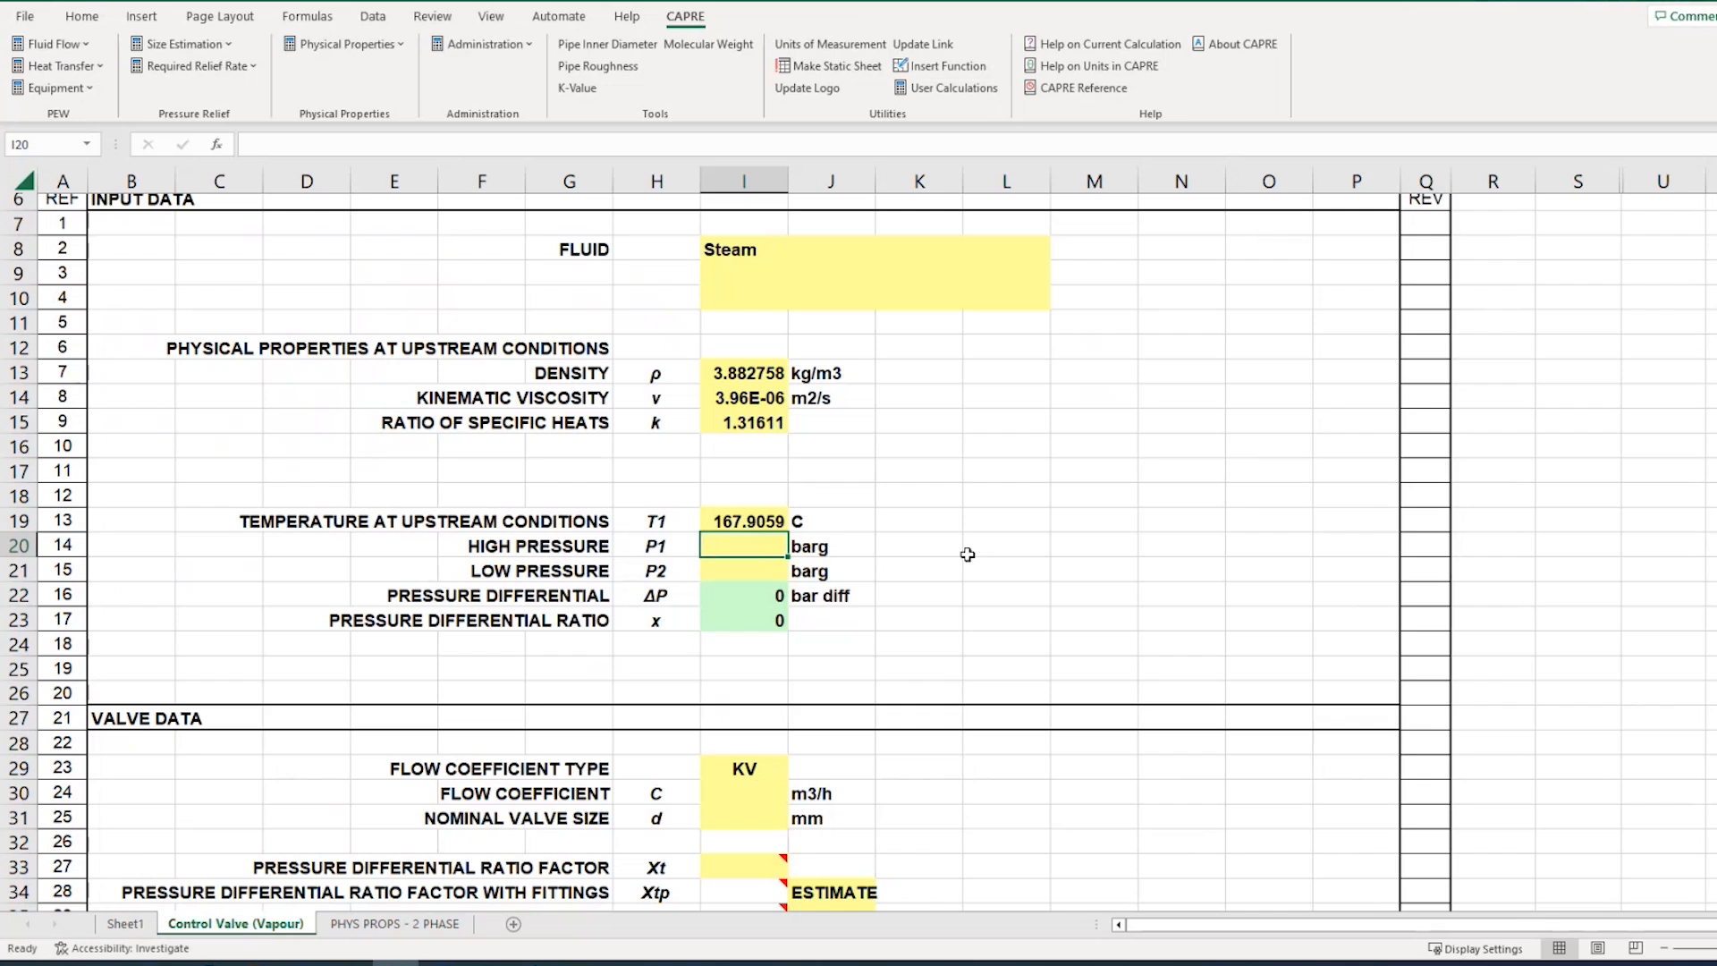
Set the high pressure P1 to 6.5 barg and, after checking the bursting disc setting in the Visio diagram, the low pressure P2 to 0.35 barg
text(6.5)
key(Return)
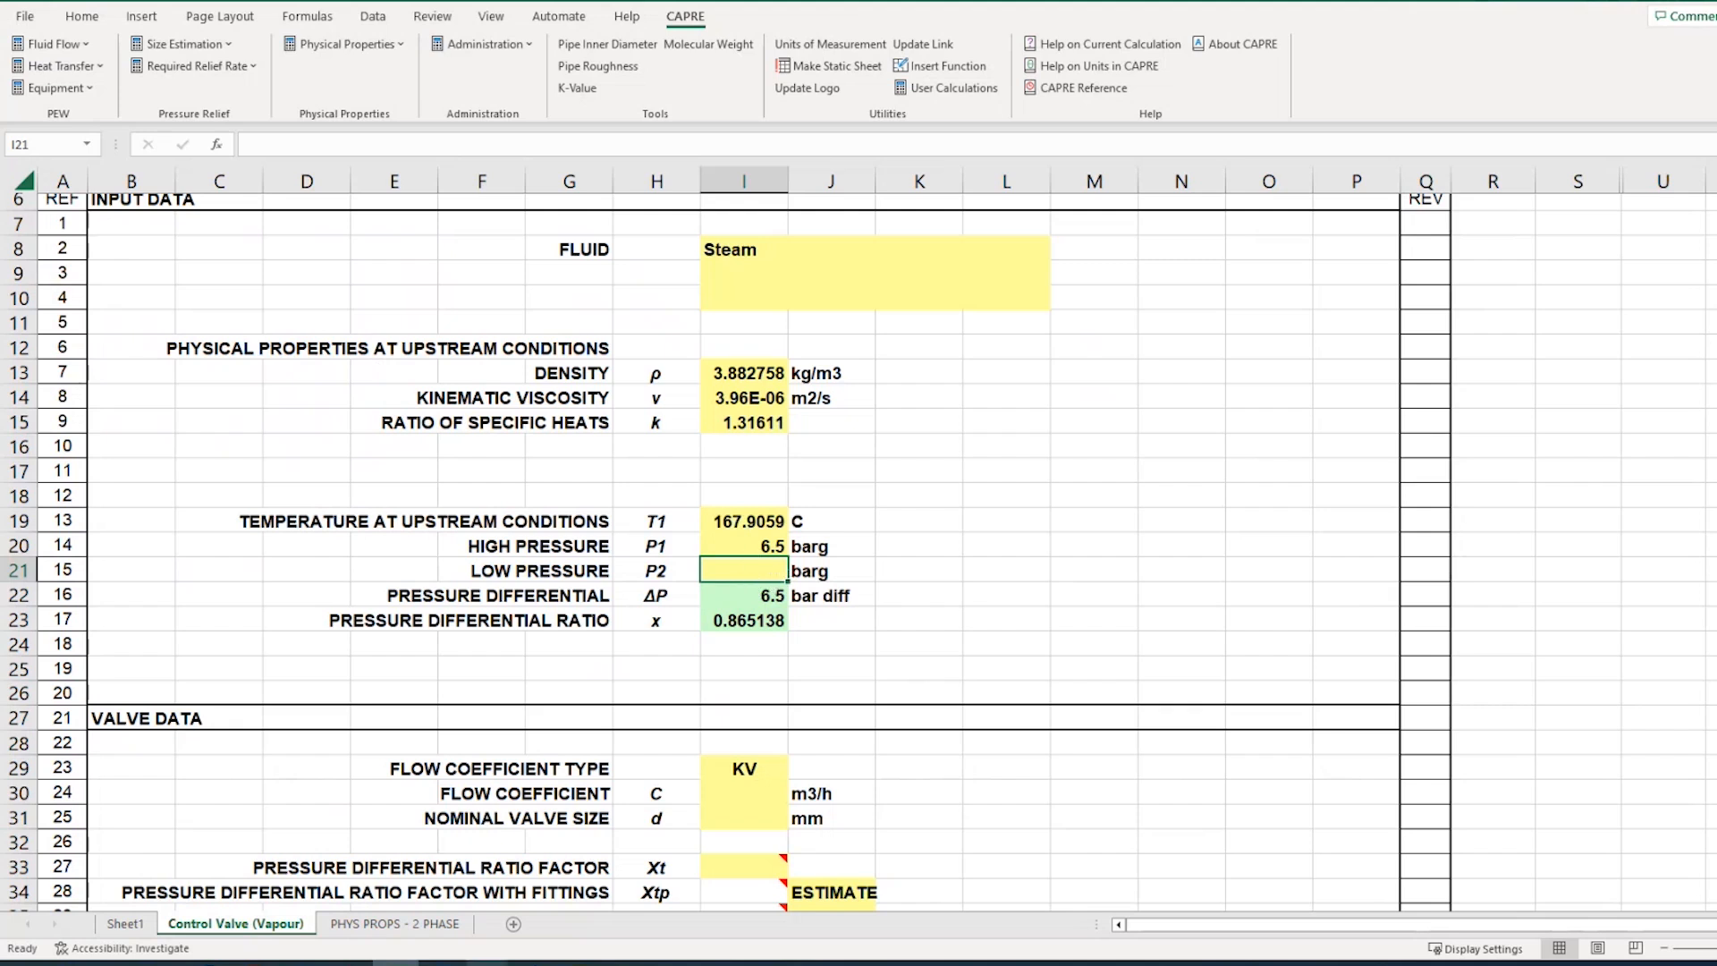
click(537, 964)
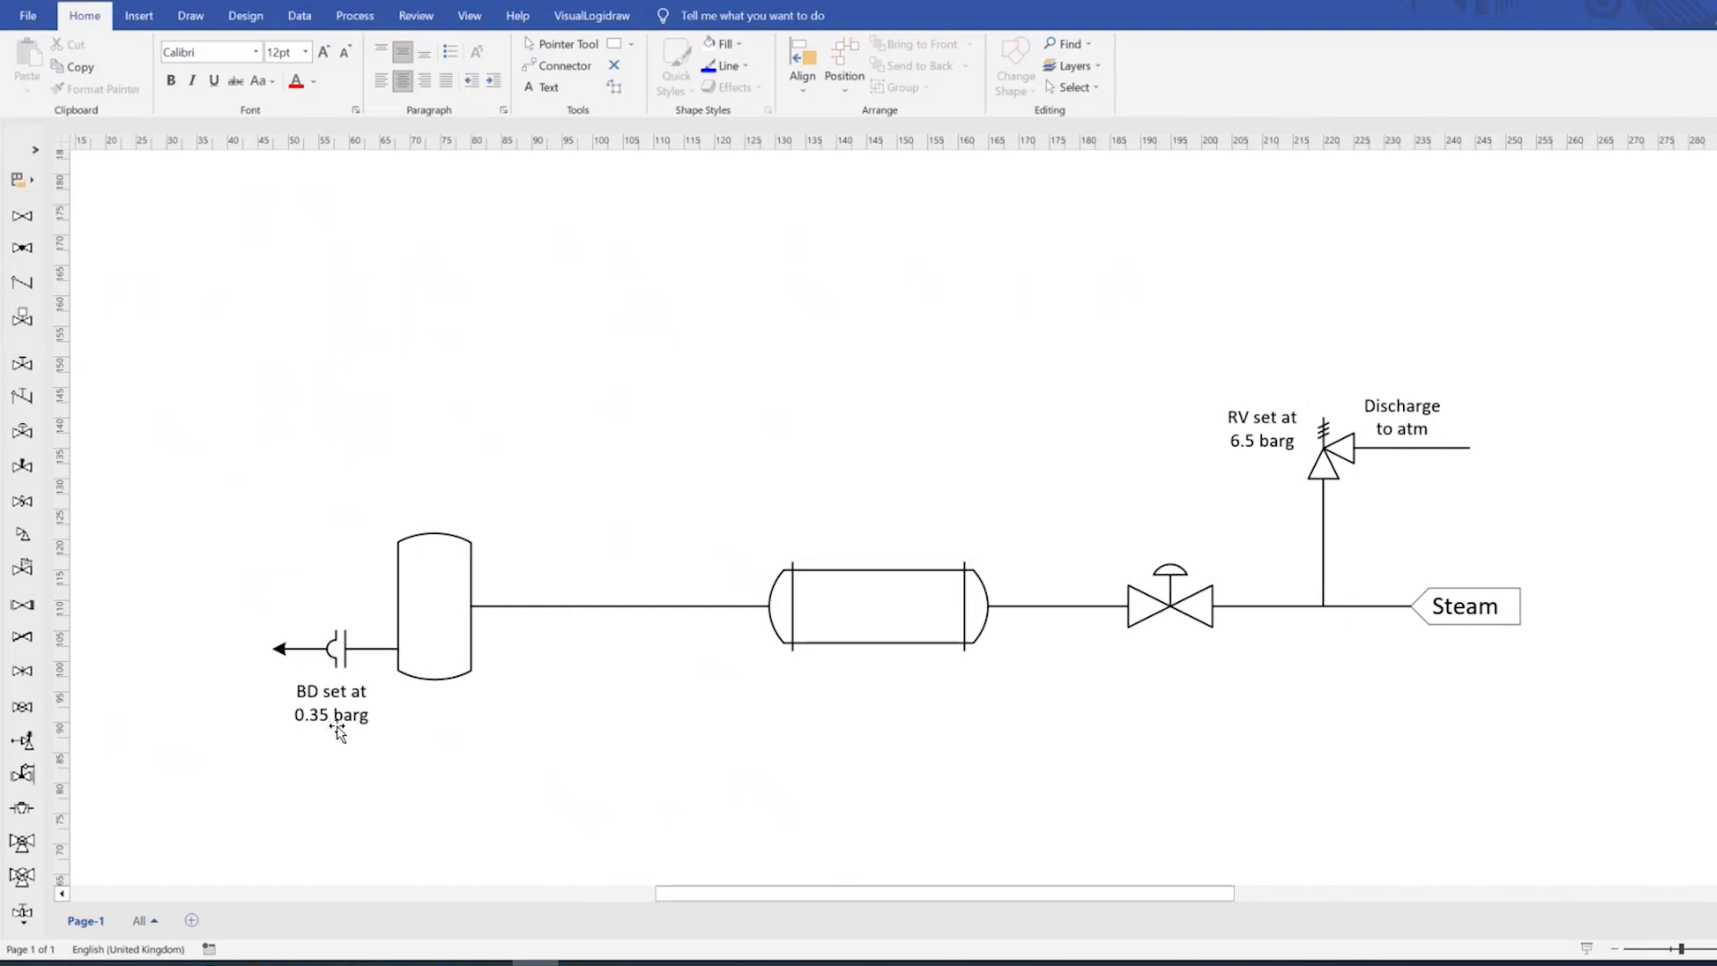
click(395, 963)
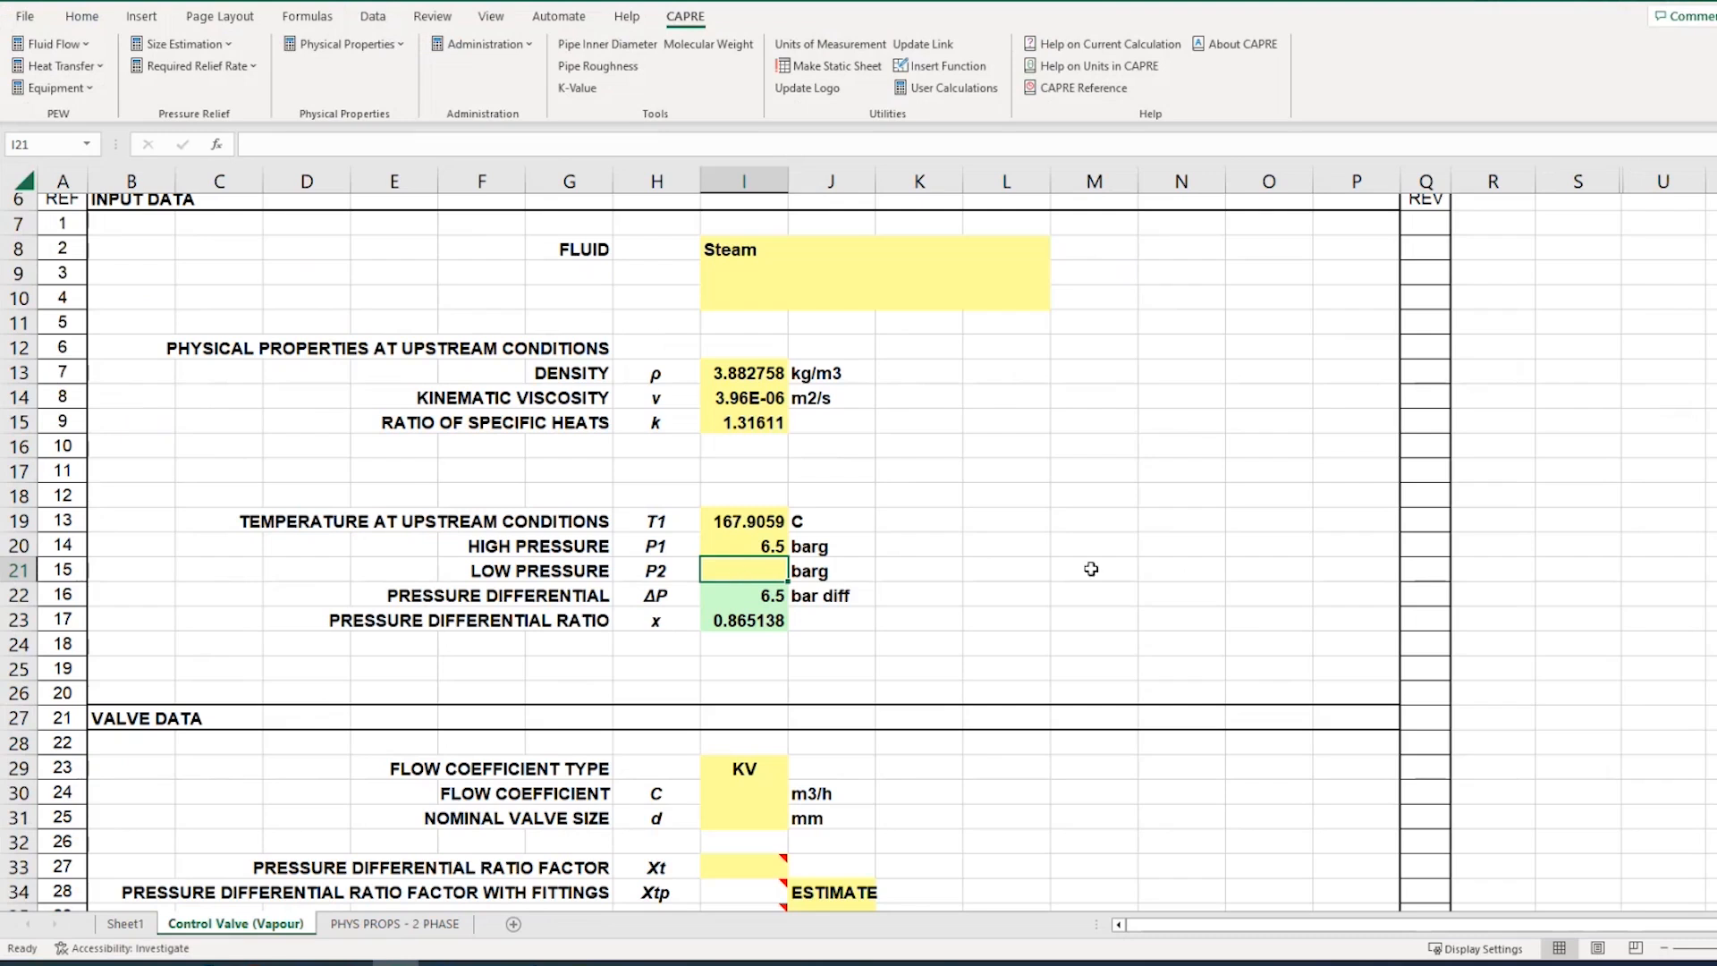
text(0.35)
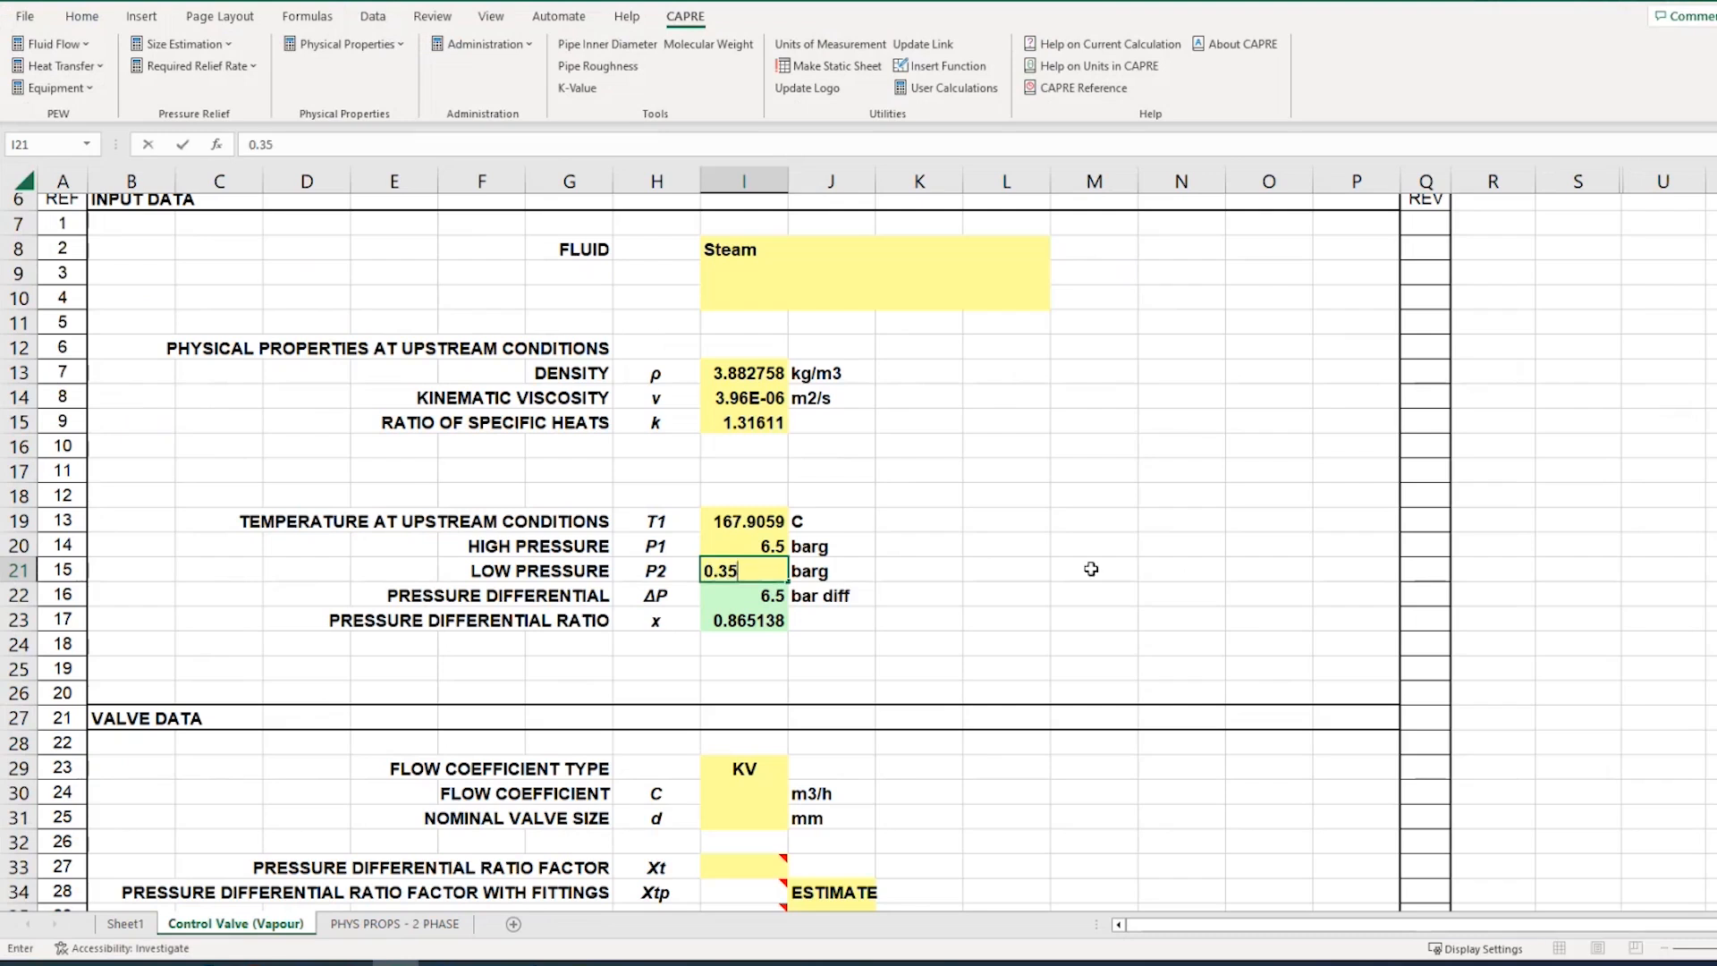
click(1091, 569)
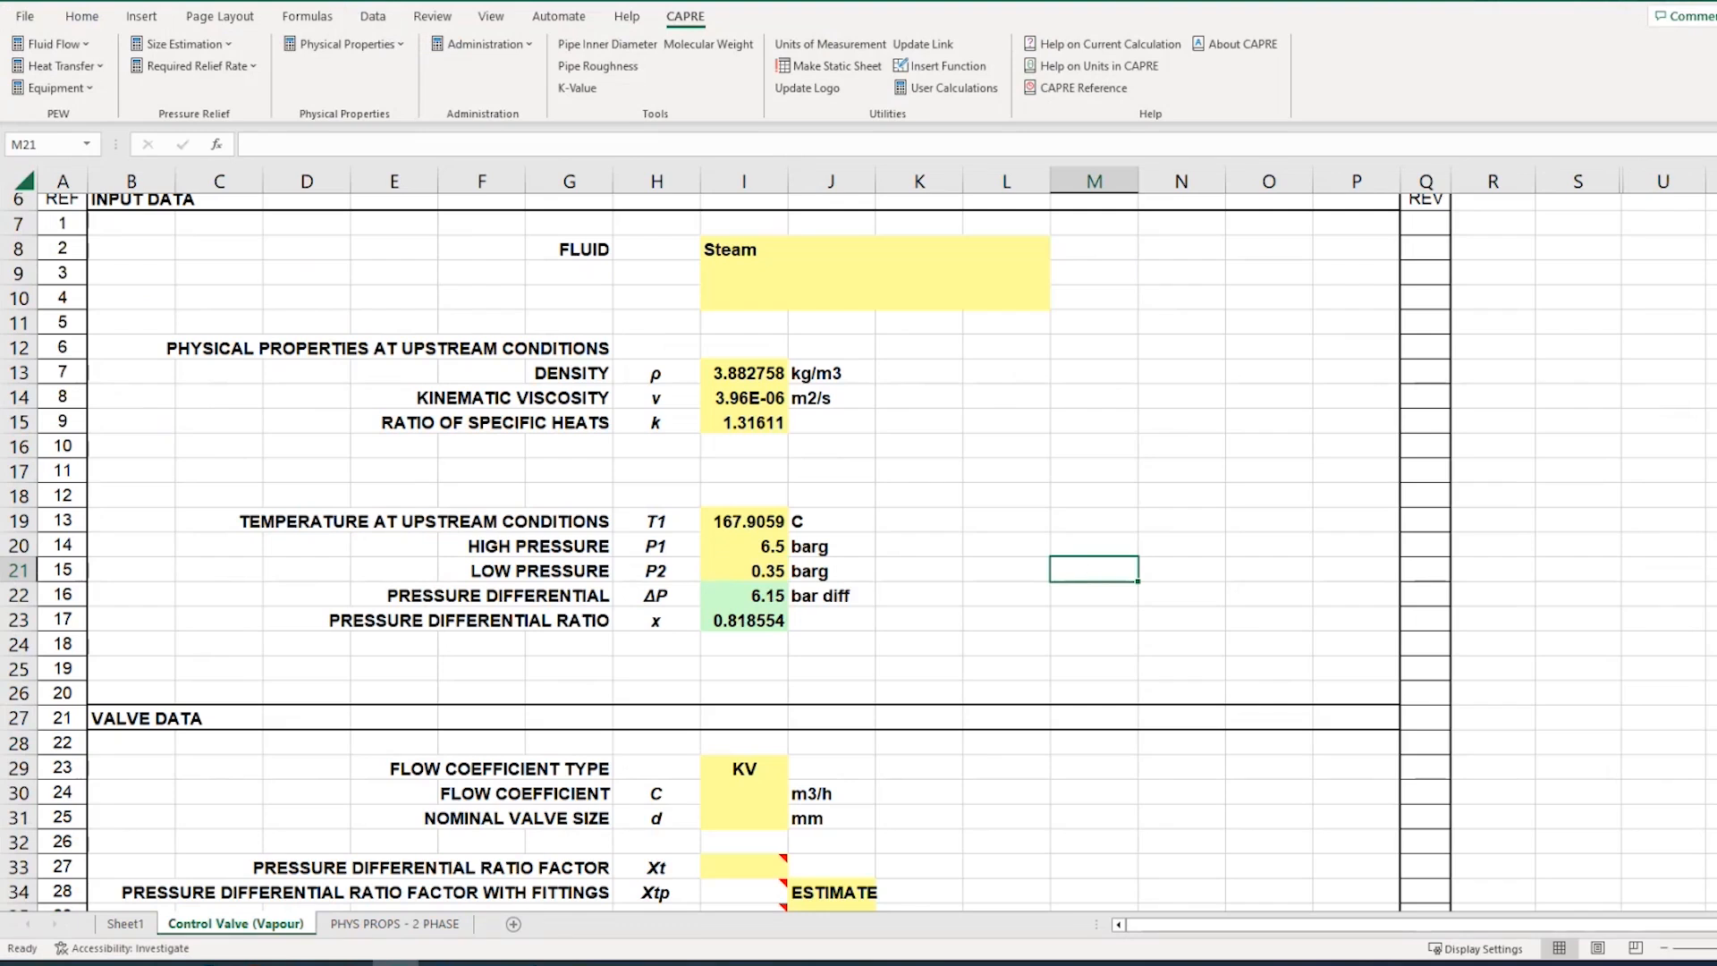
Switch the flow coefficient type in the valve data to CV and back to KV
scroll(851, 644, down, 4)
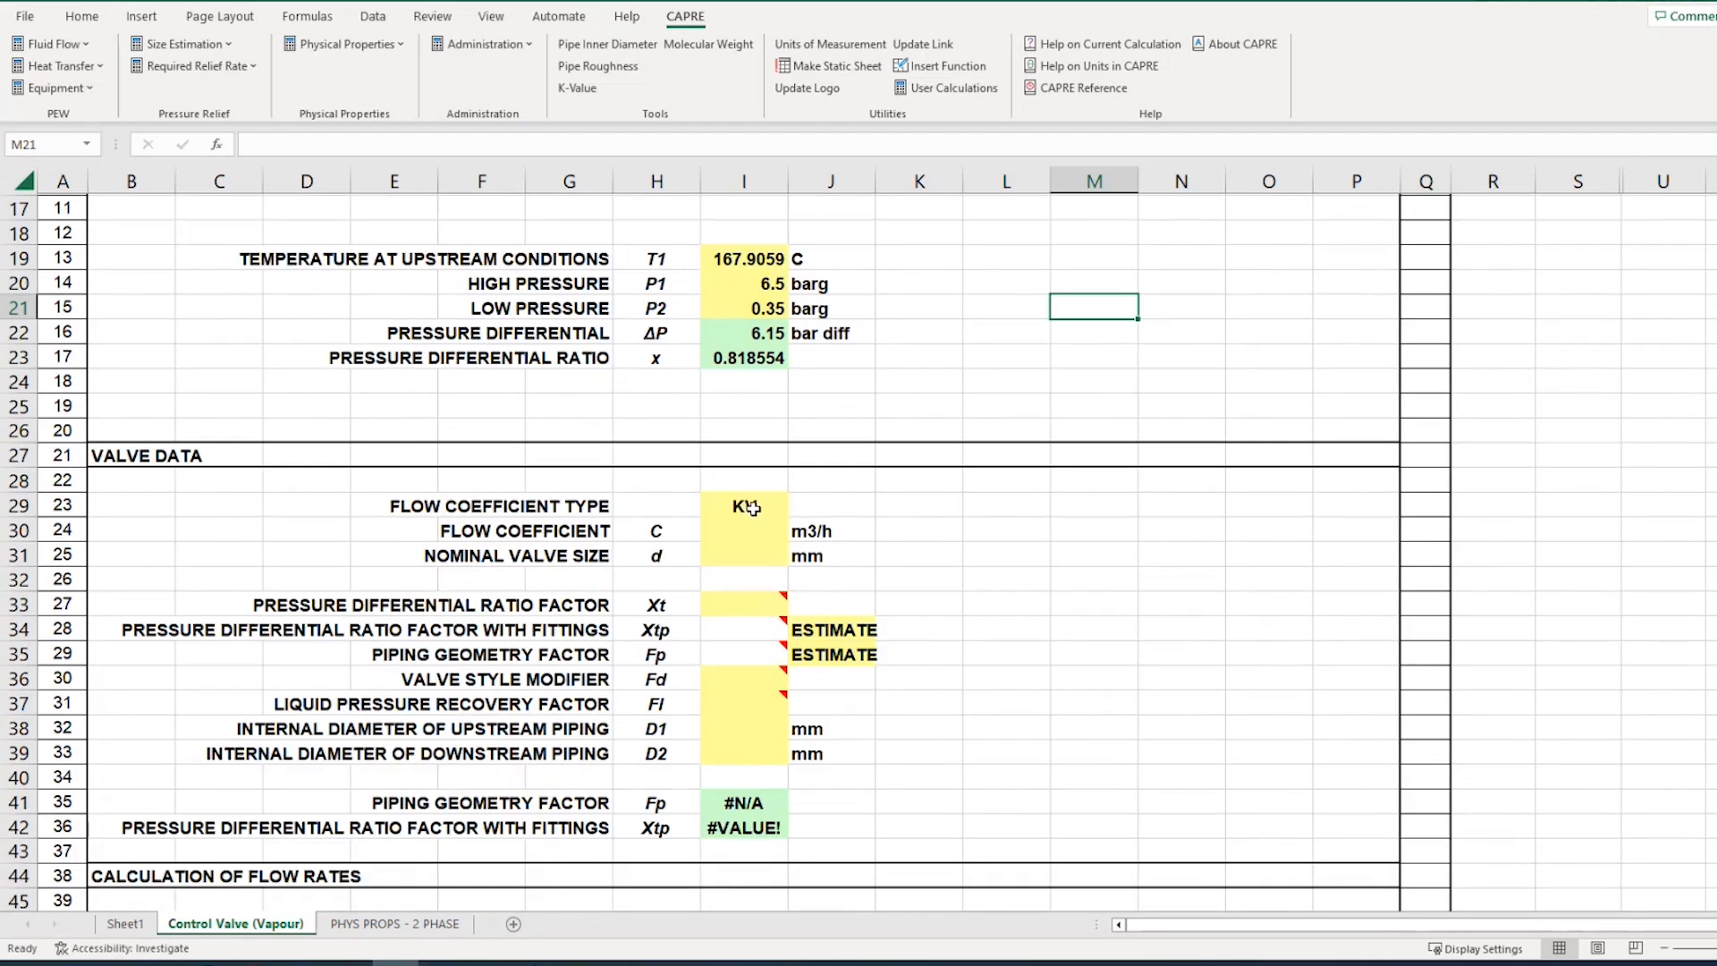
click(754, 508)
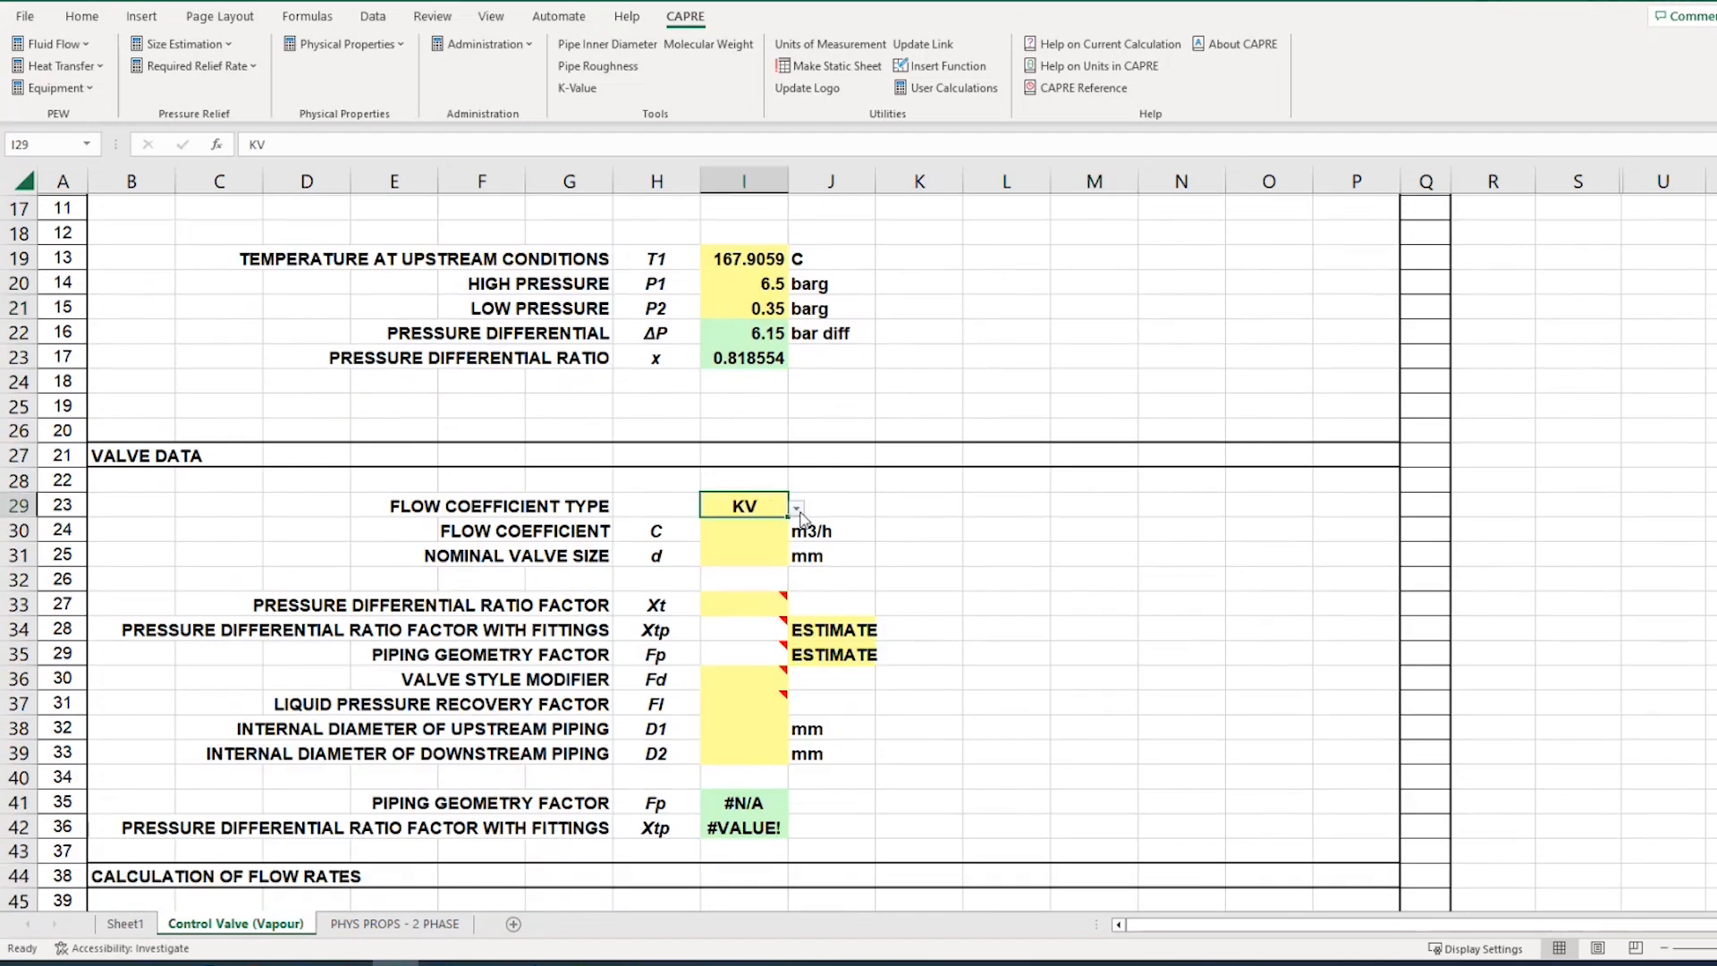
click(796, 508)
click(724, 539)
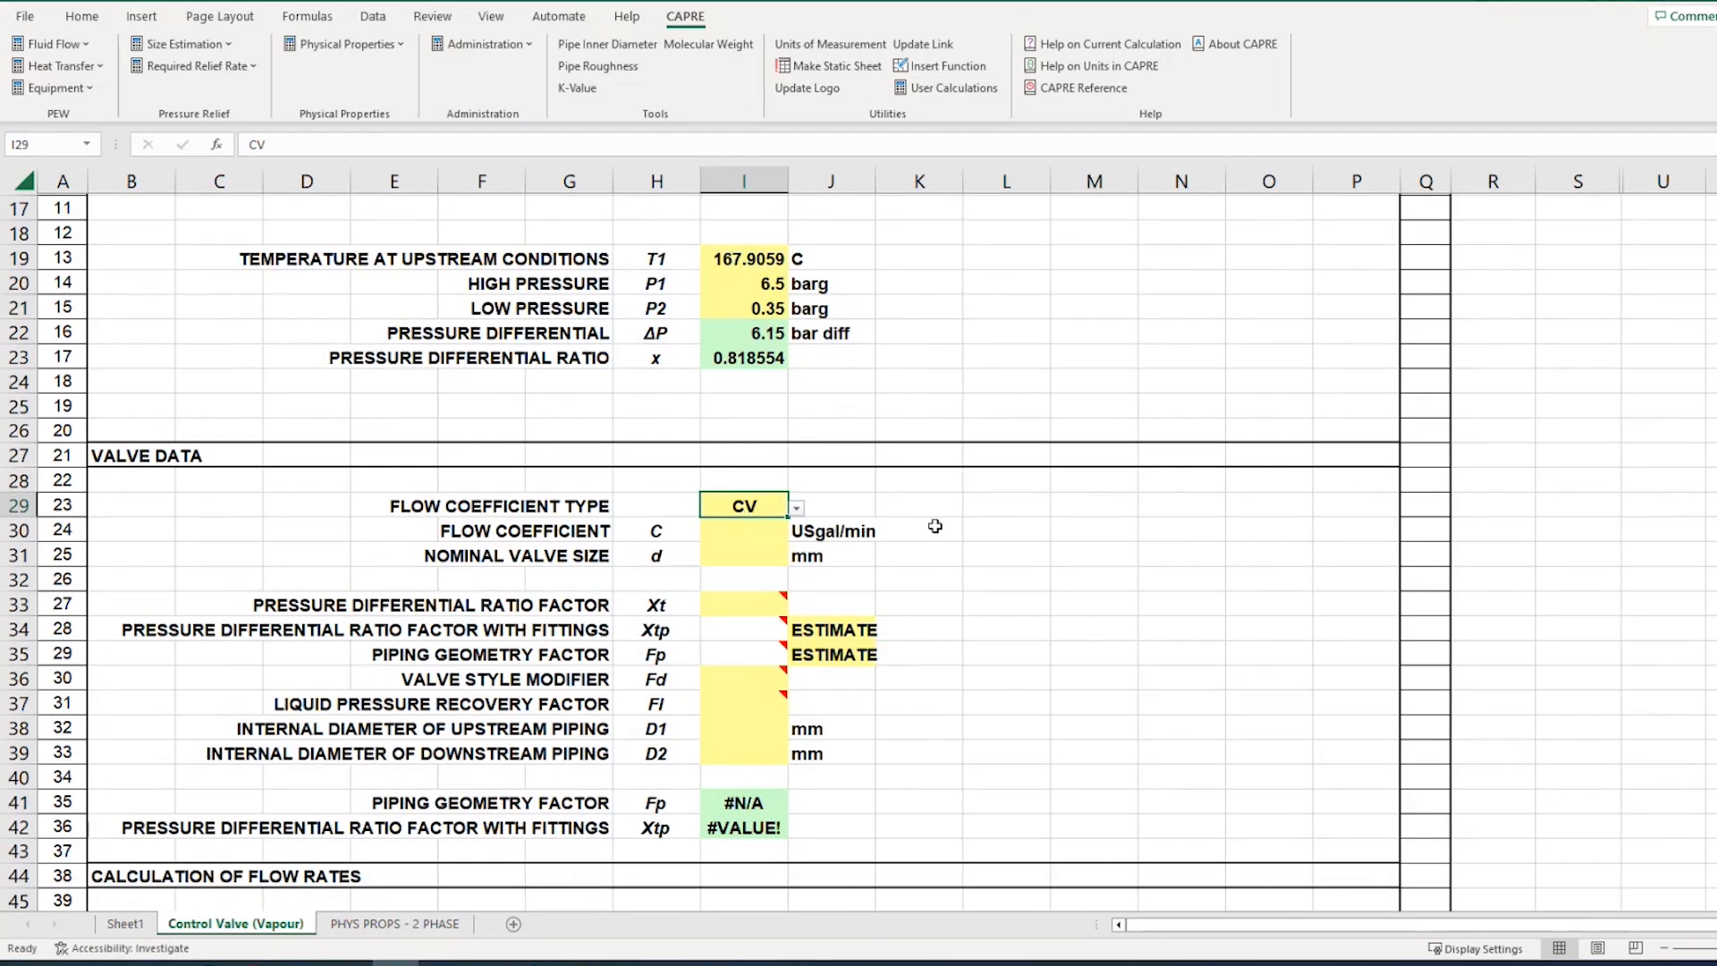
click(797, 508)
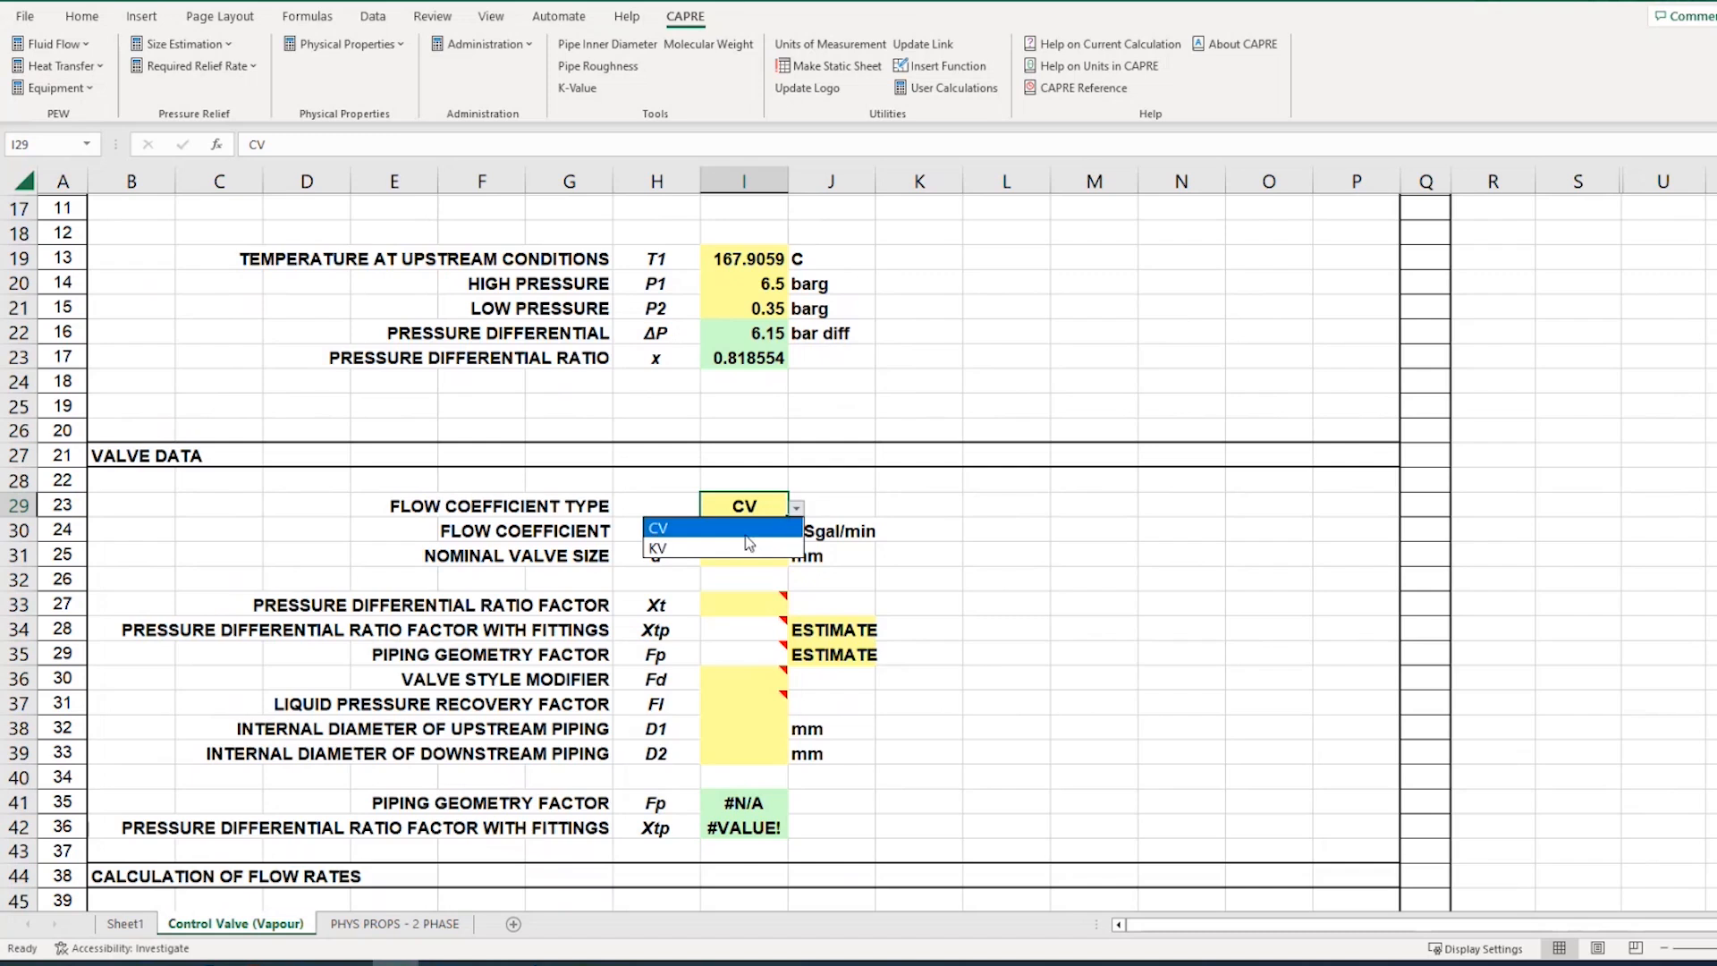
click(743, 541)
Set the flow coefficient C to 360 m3/h and the nominal valve size d to 200 mm
click(759, 530)
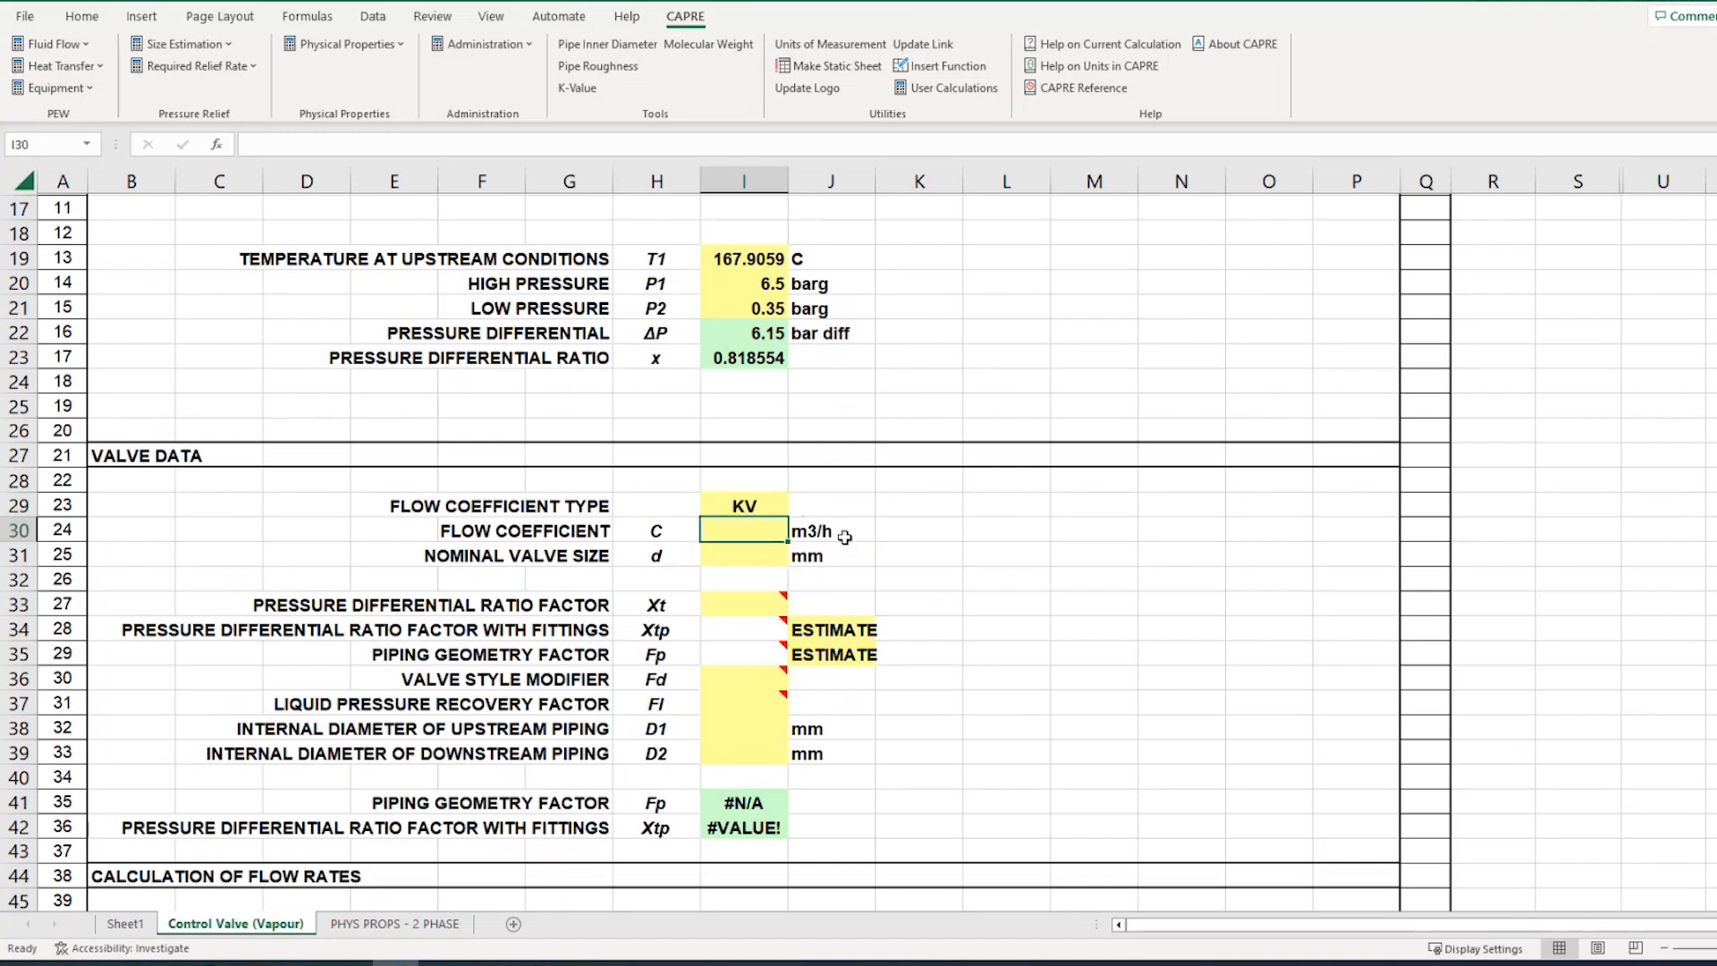
text(360)
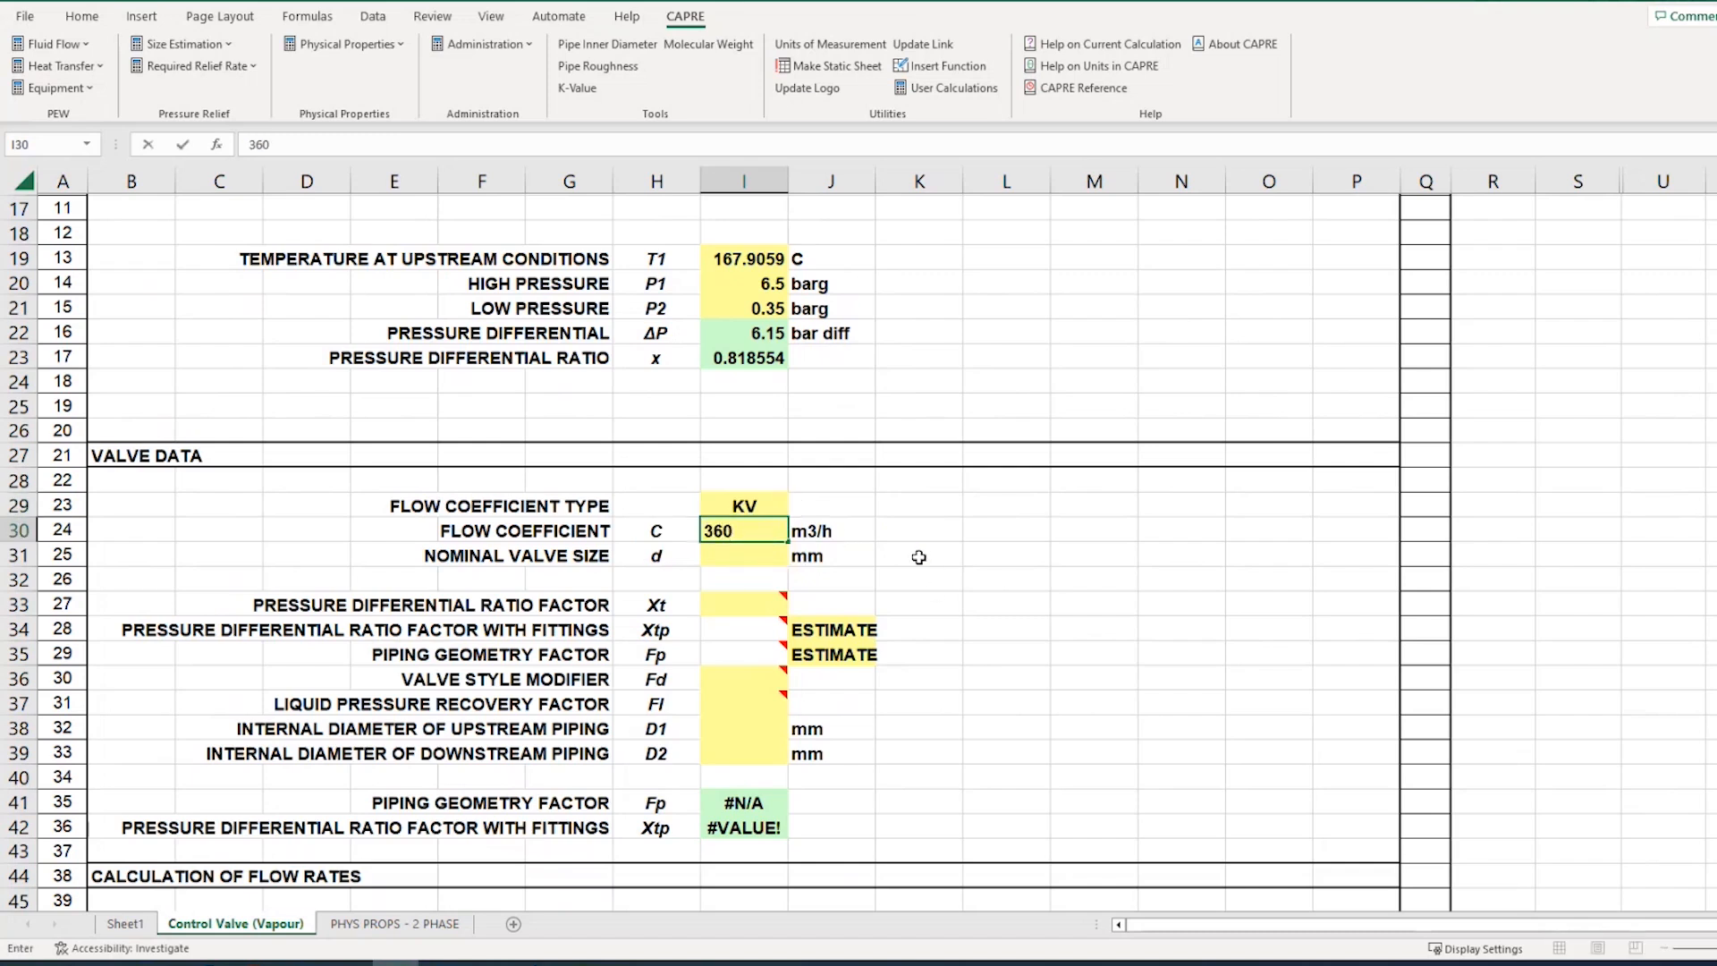
click(919, 556)
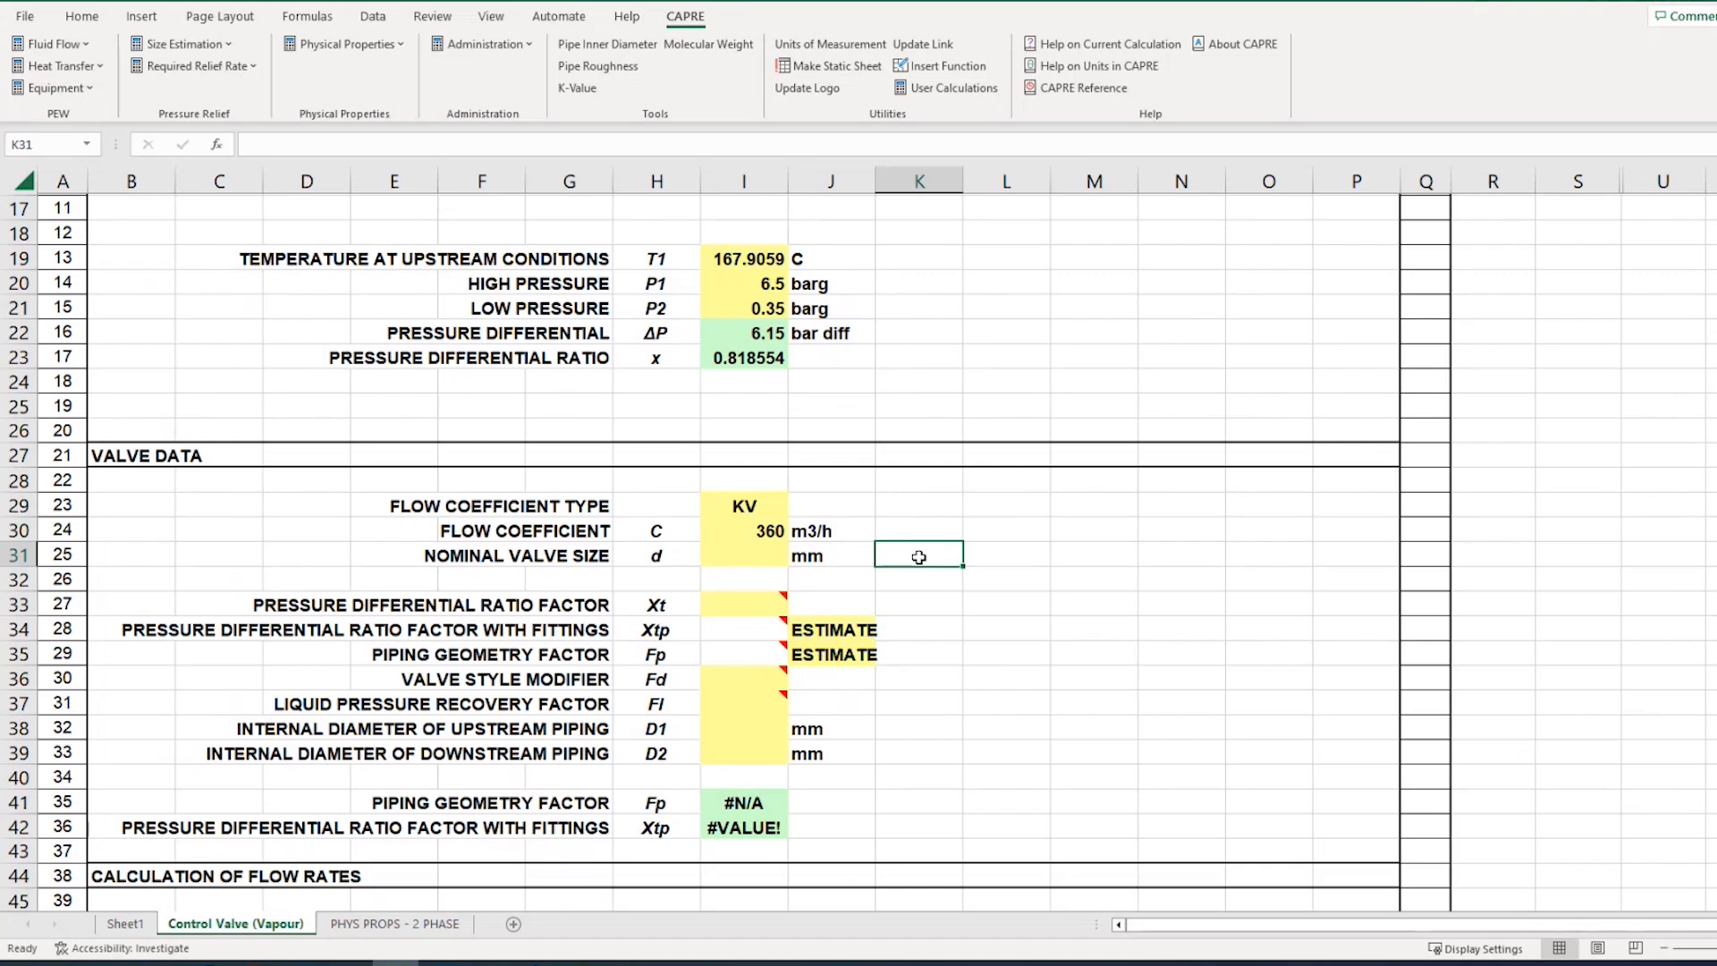
click(754, 553)
text(2)
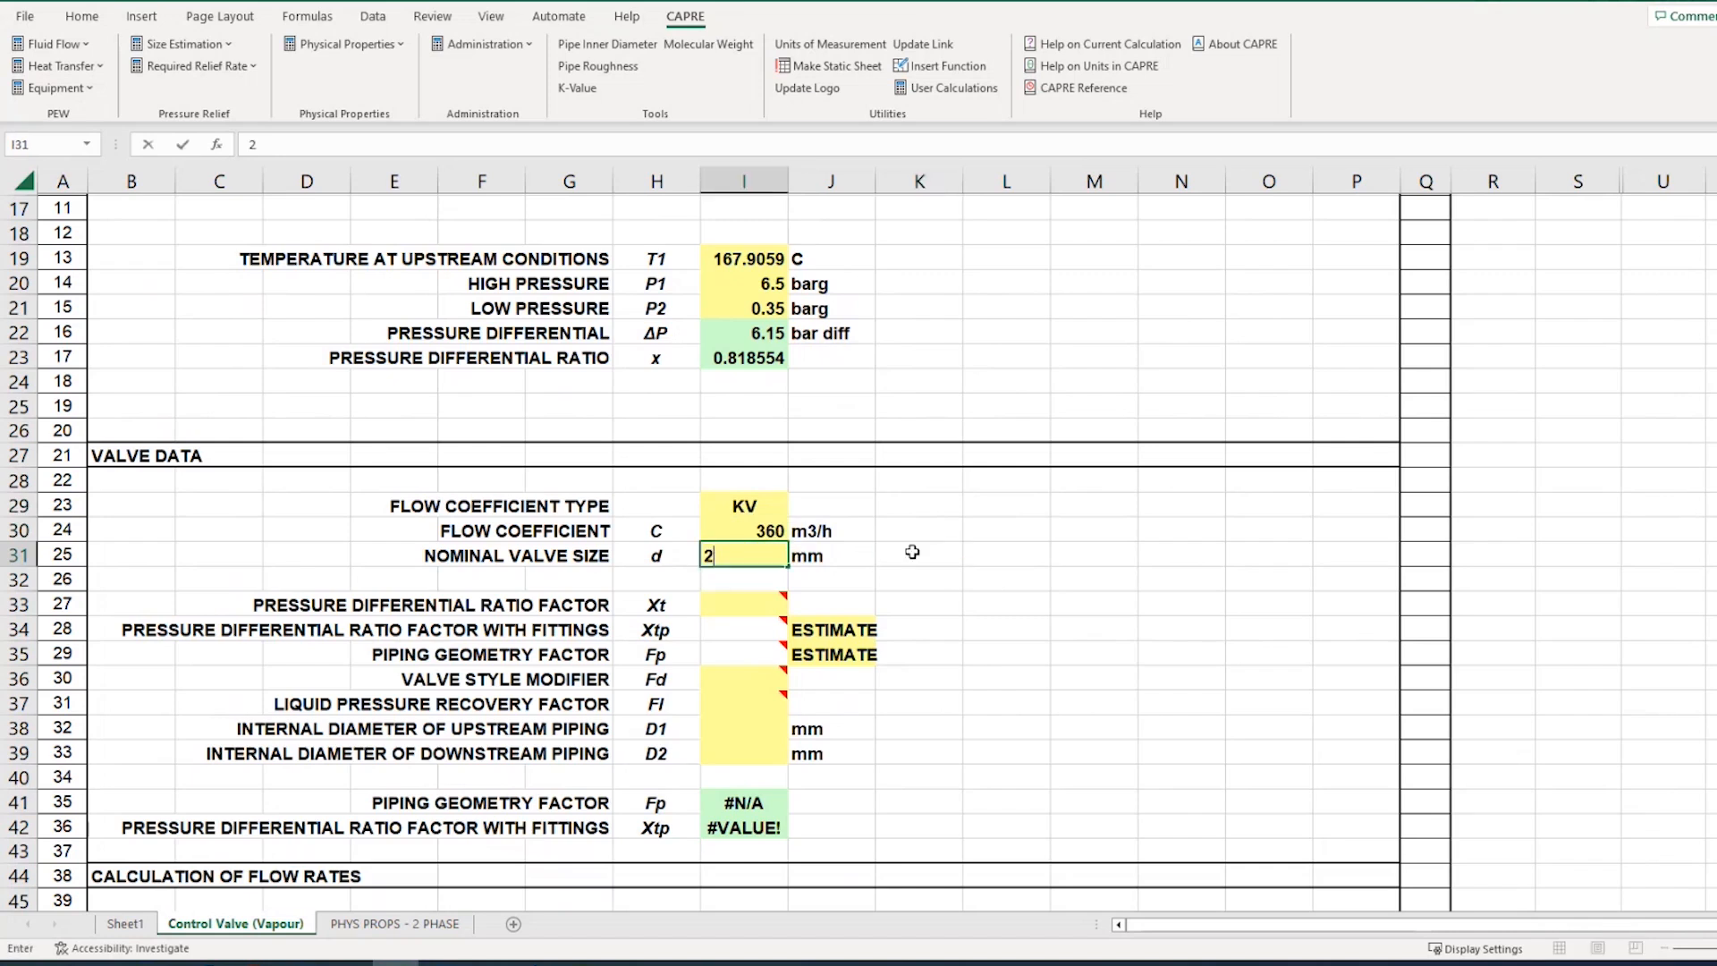
text(00)
click(913, 552)
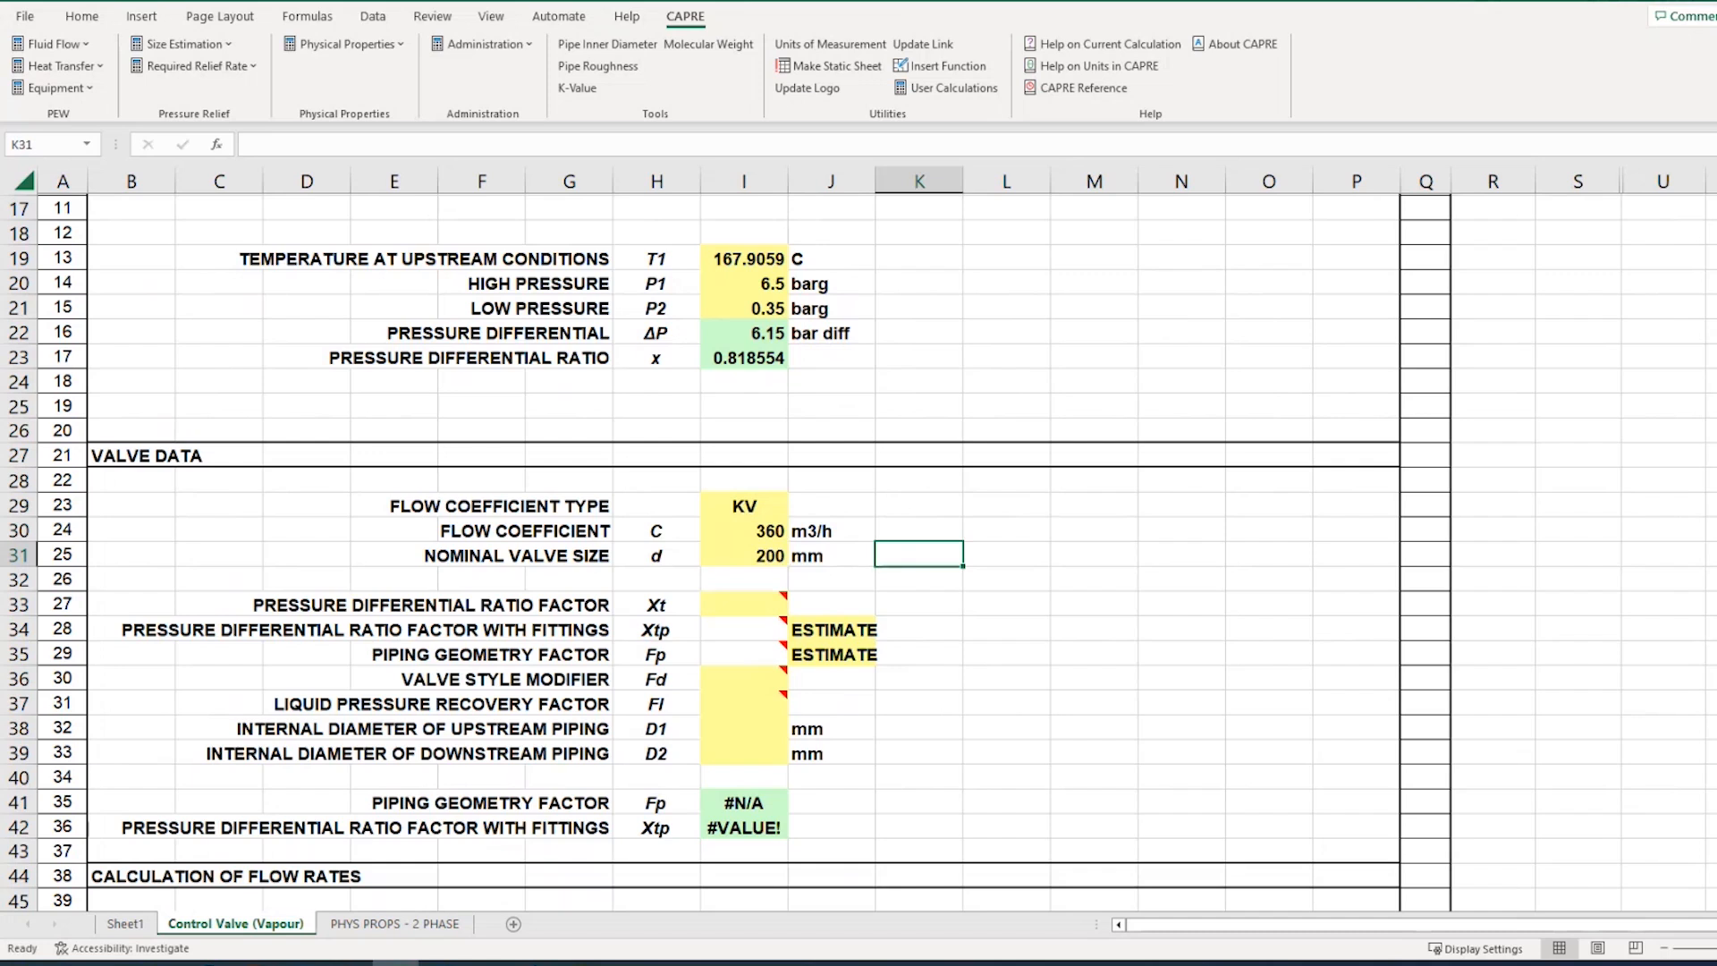
Add the IEC 60534-2-1 Table D.2 sheet of typical valve factors and return to the Control Valve (Vapour) sheet
scroll(680, 612, down, 1)
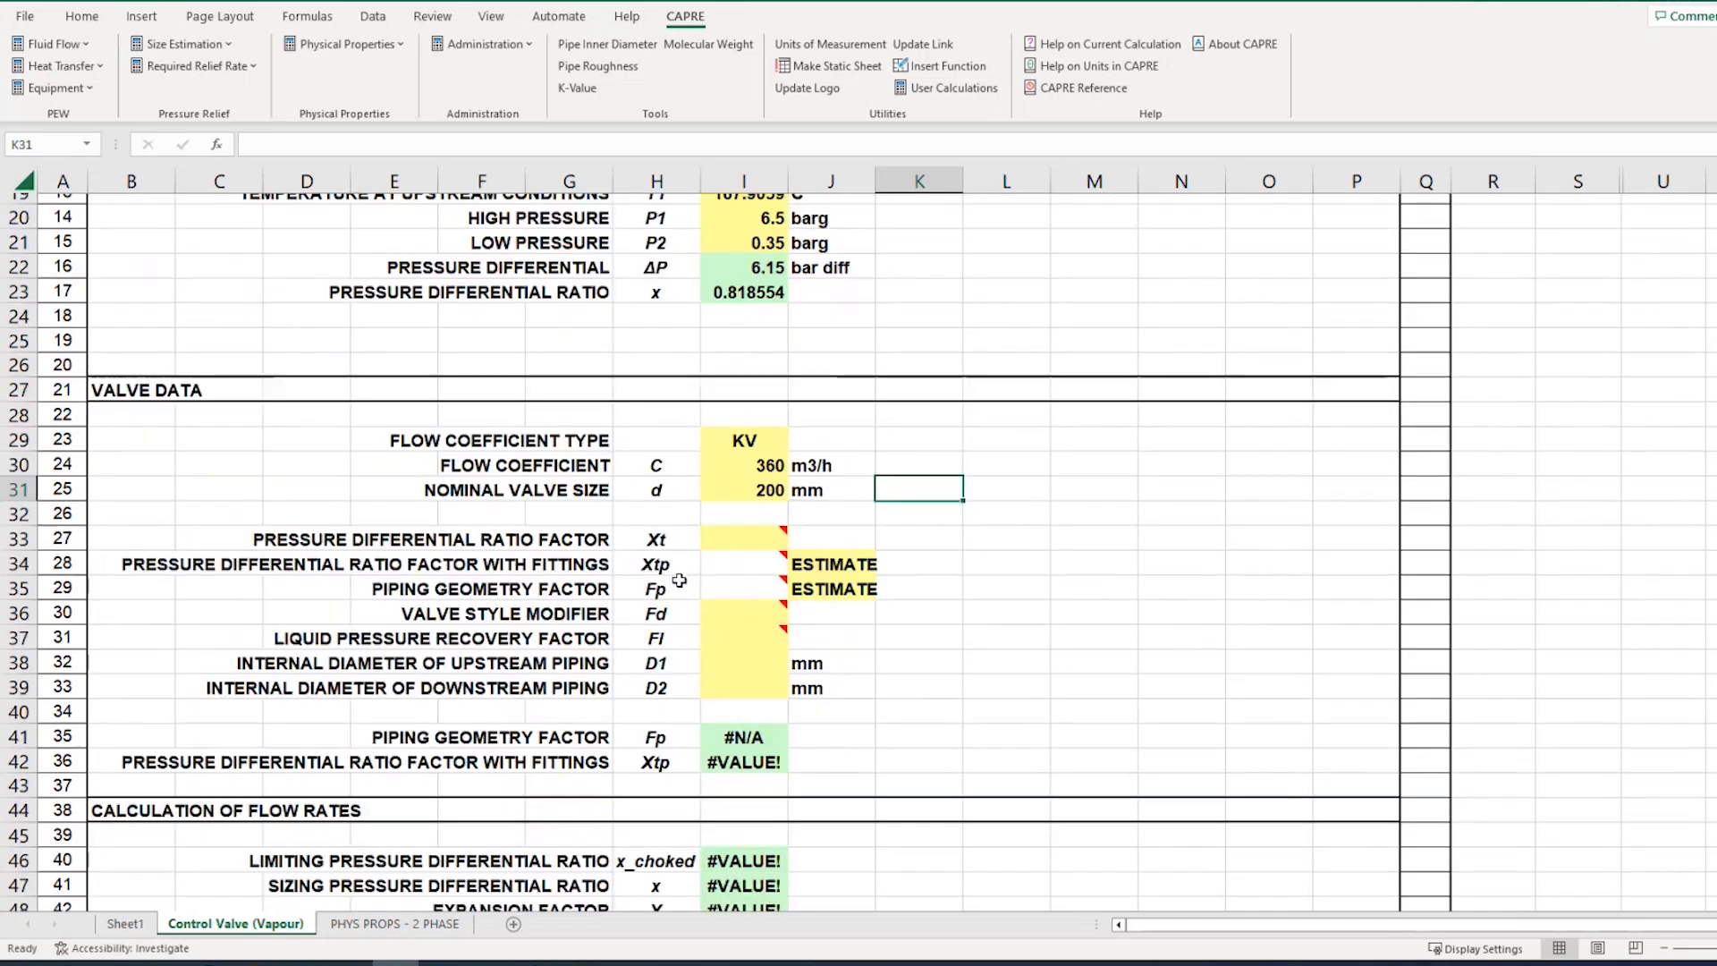
click(715, 539)
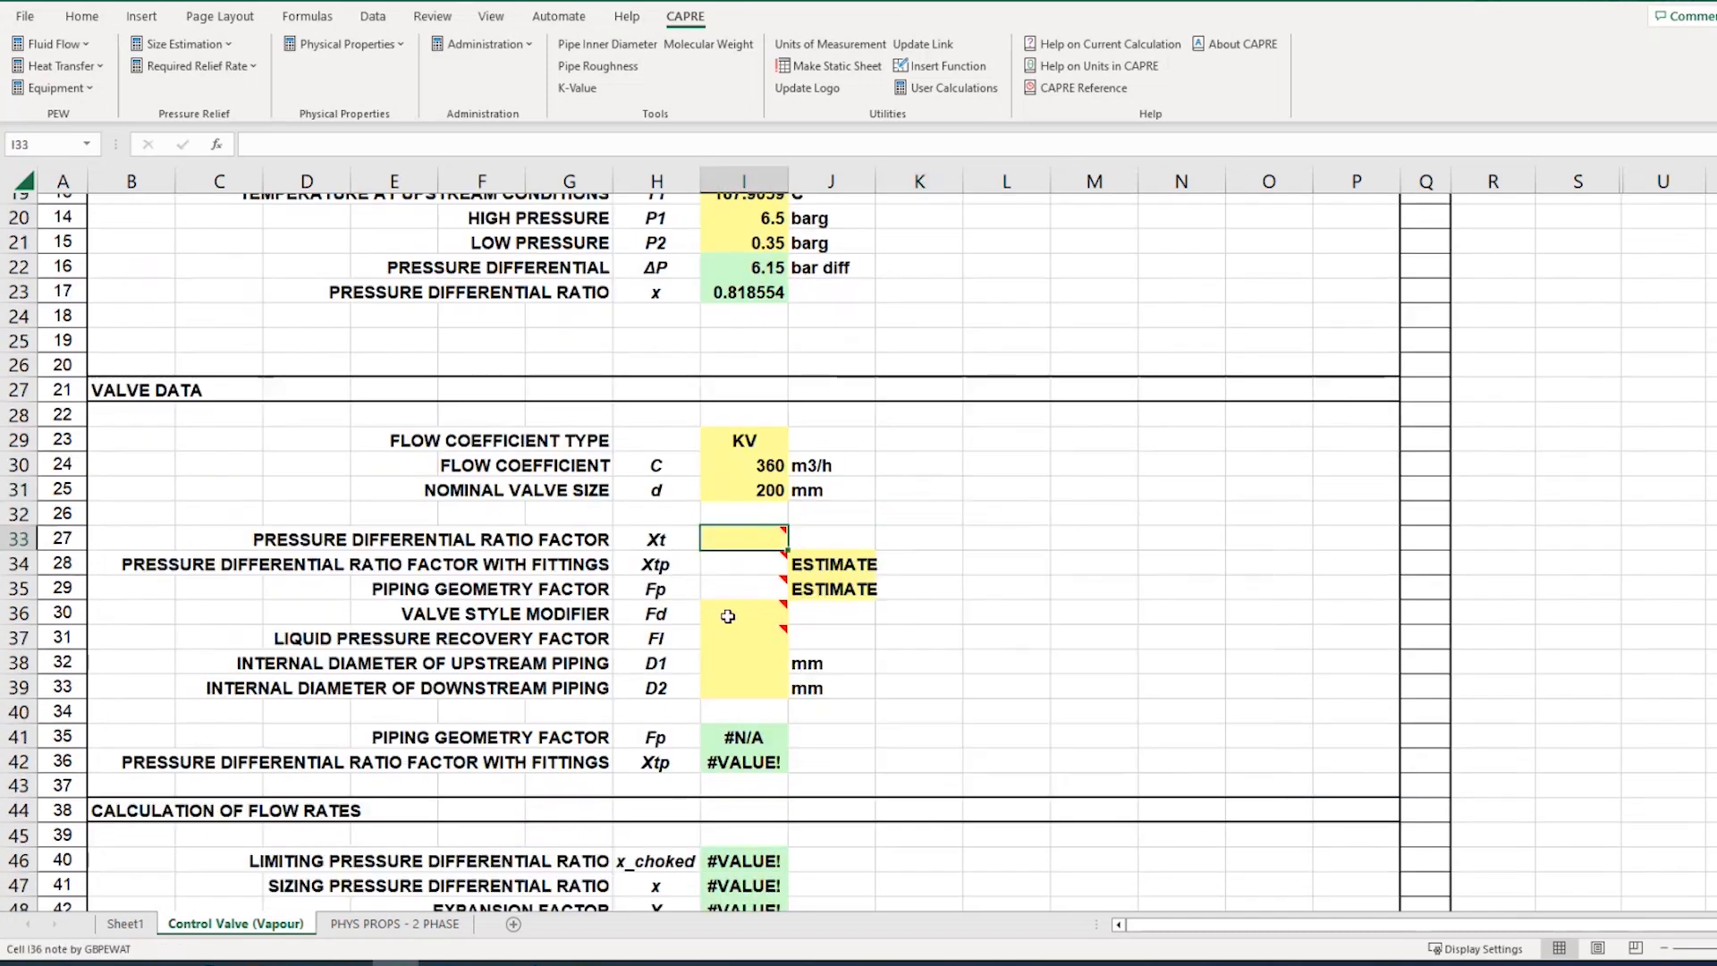
mouse_move(729, 617)
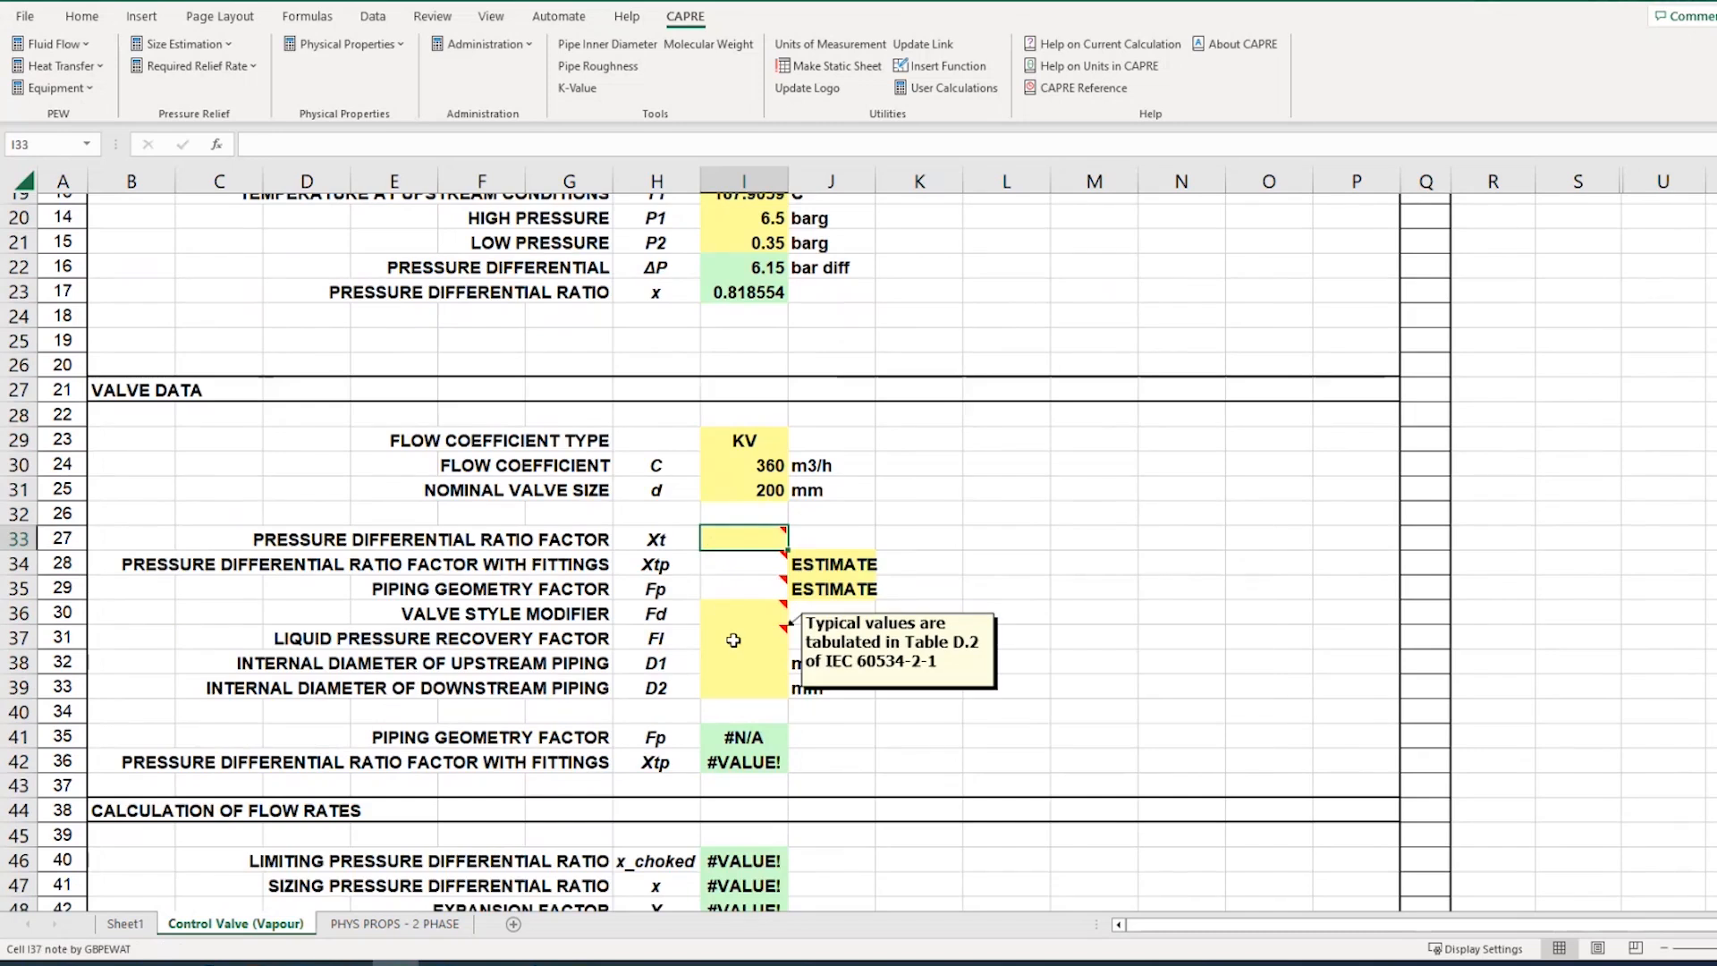
mouse_move(741, 548)
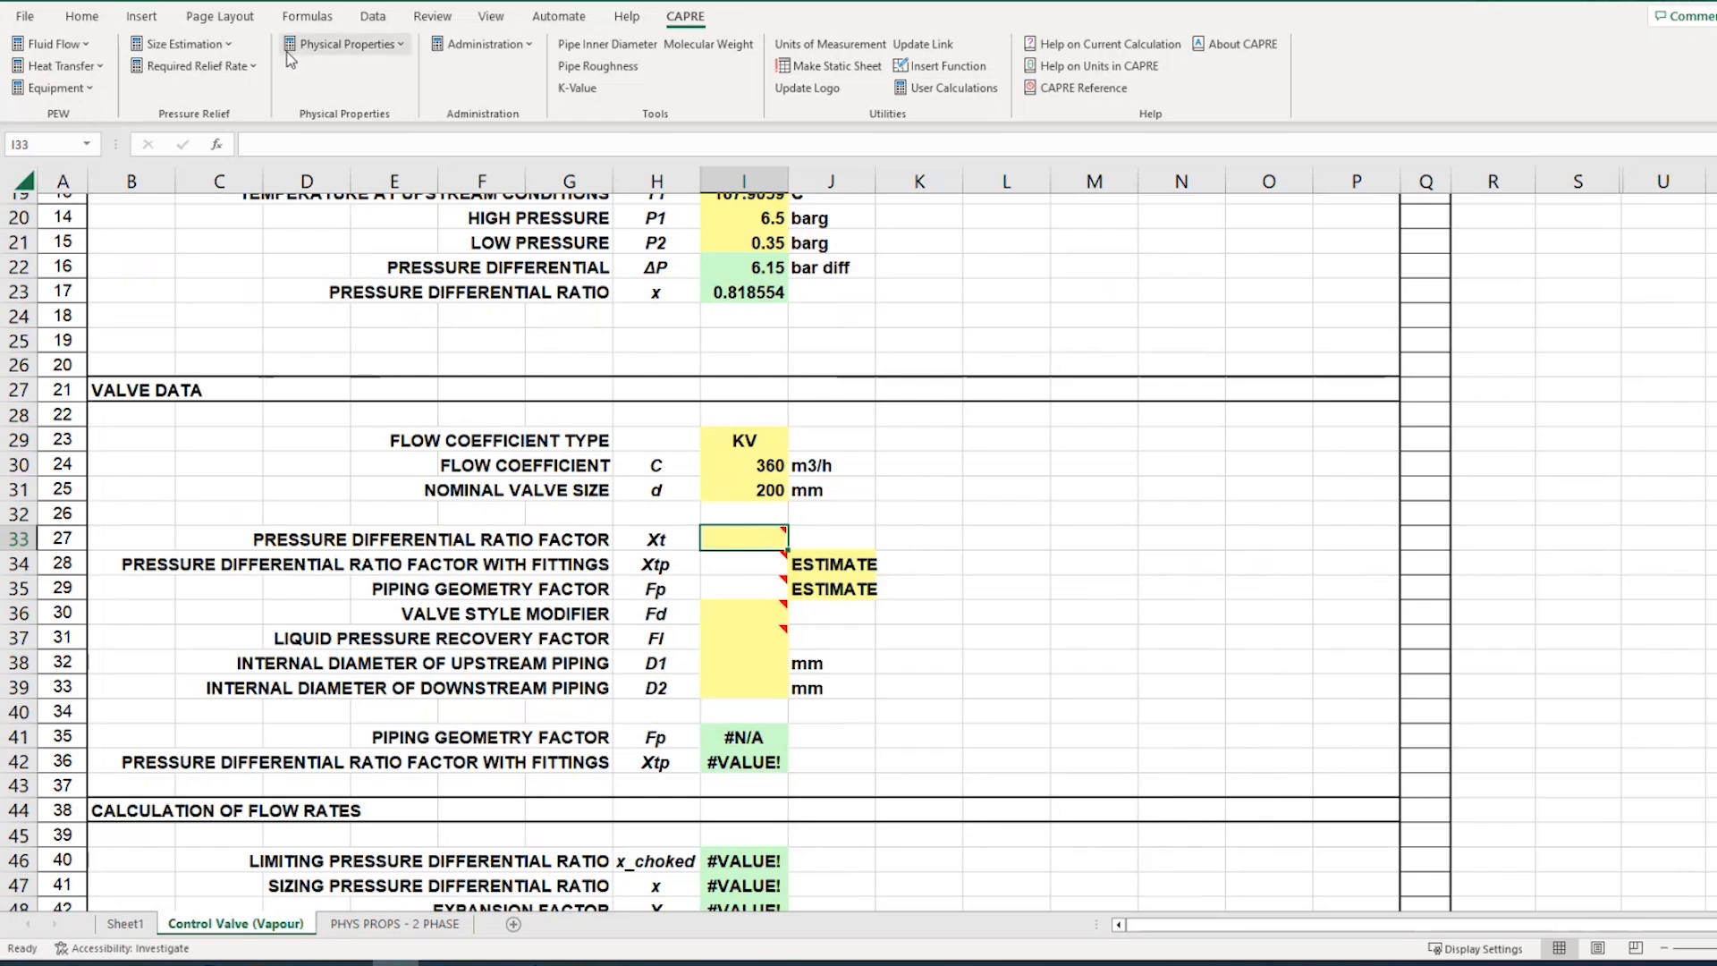
click(197, 65)
click(313, 366)
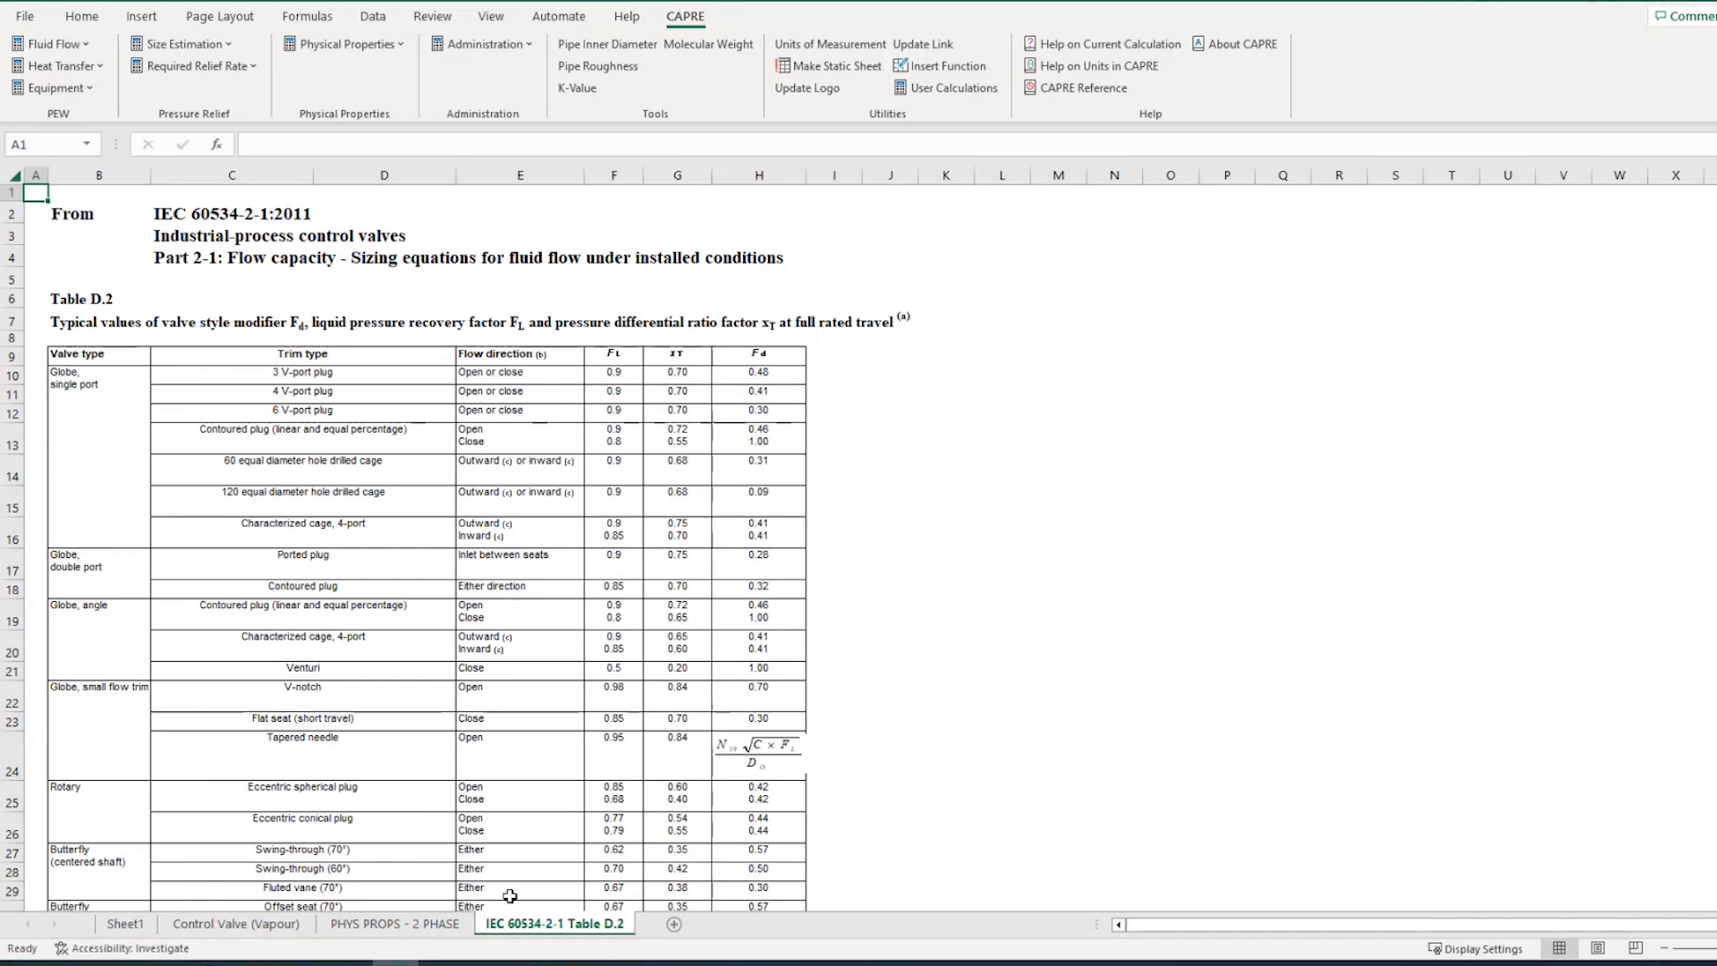
click(238, 927)
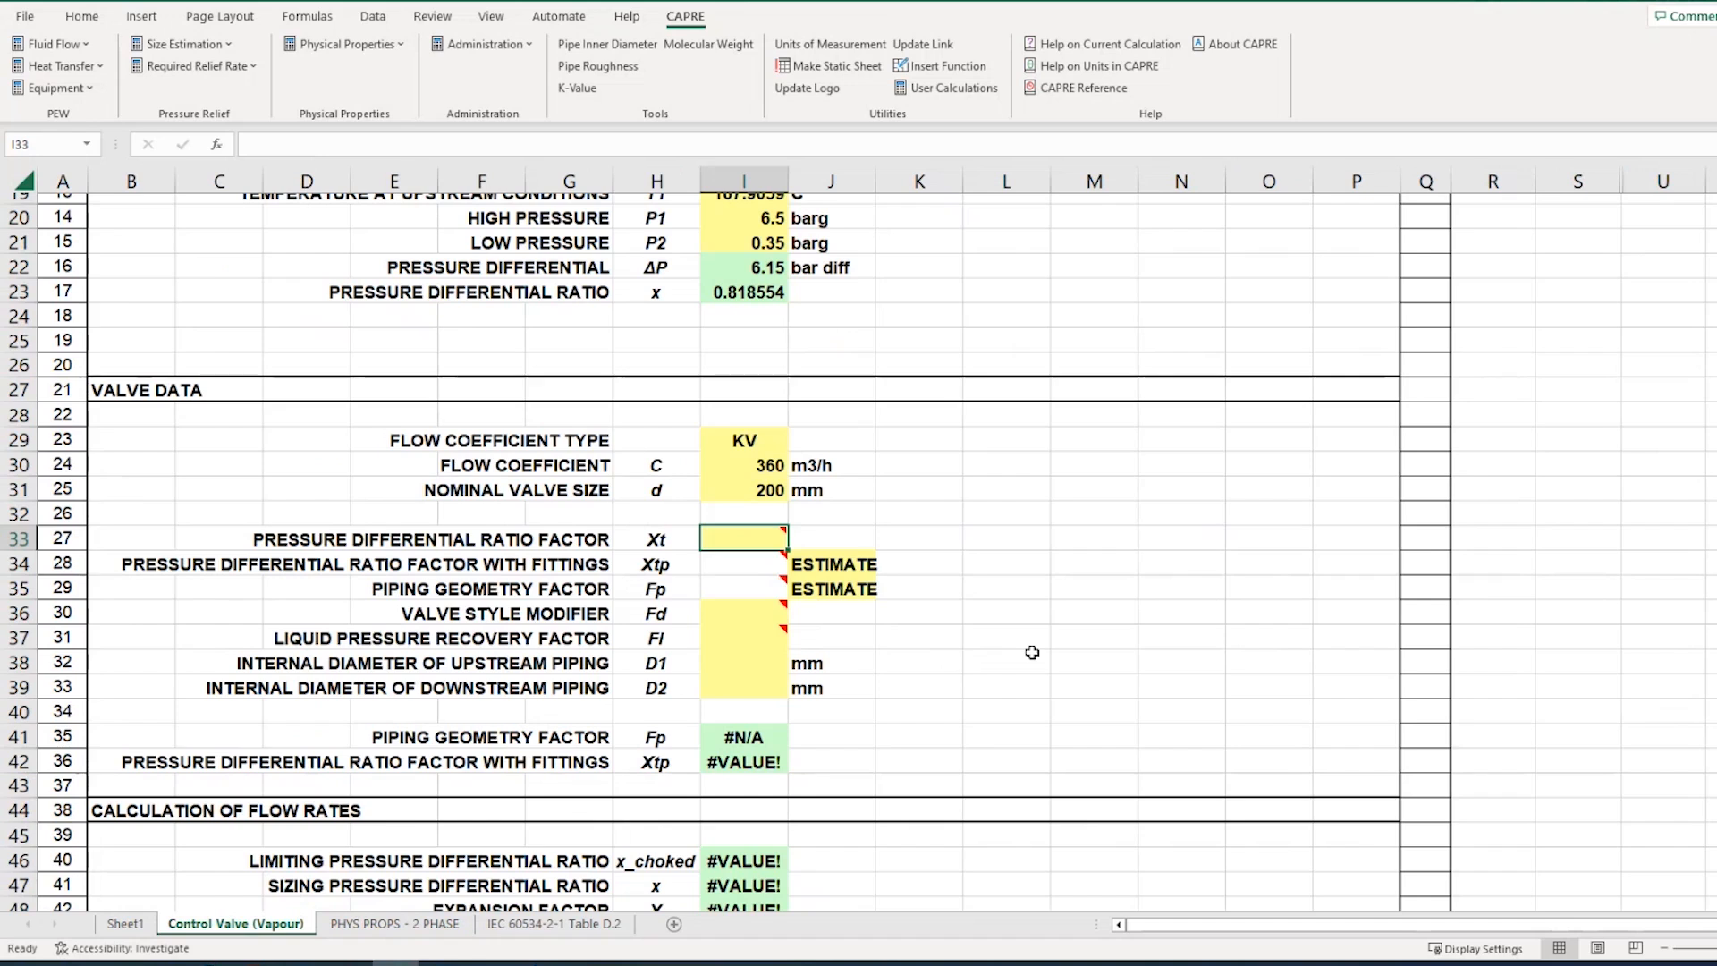
Set the pressure differential ratio factor Xt, the valve style modifier Fd and the liquid pressure recovery factor Fl to 1
double_click(743, 541)
text(1)
click(930, 539)
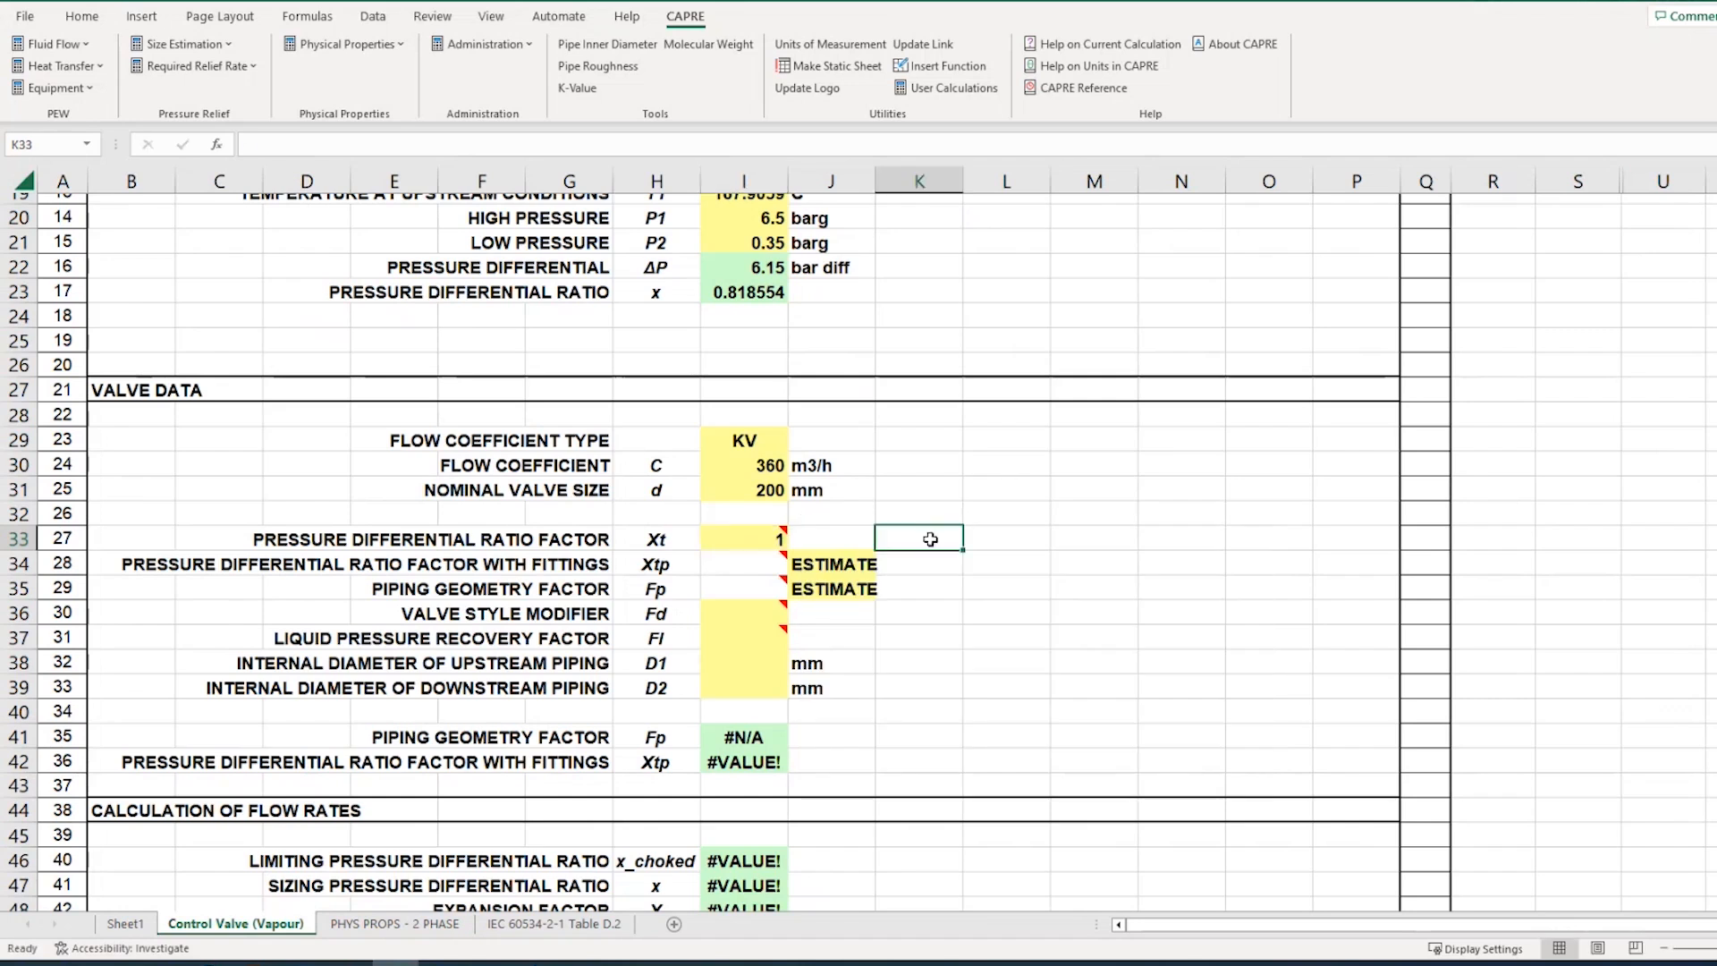
click(747, 612)
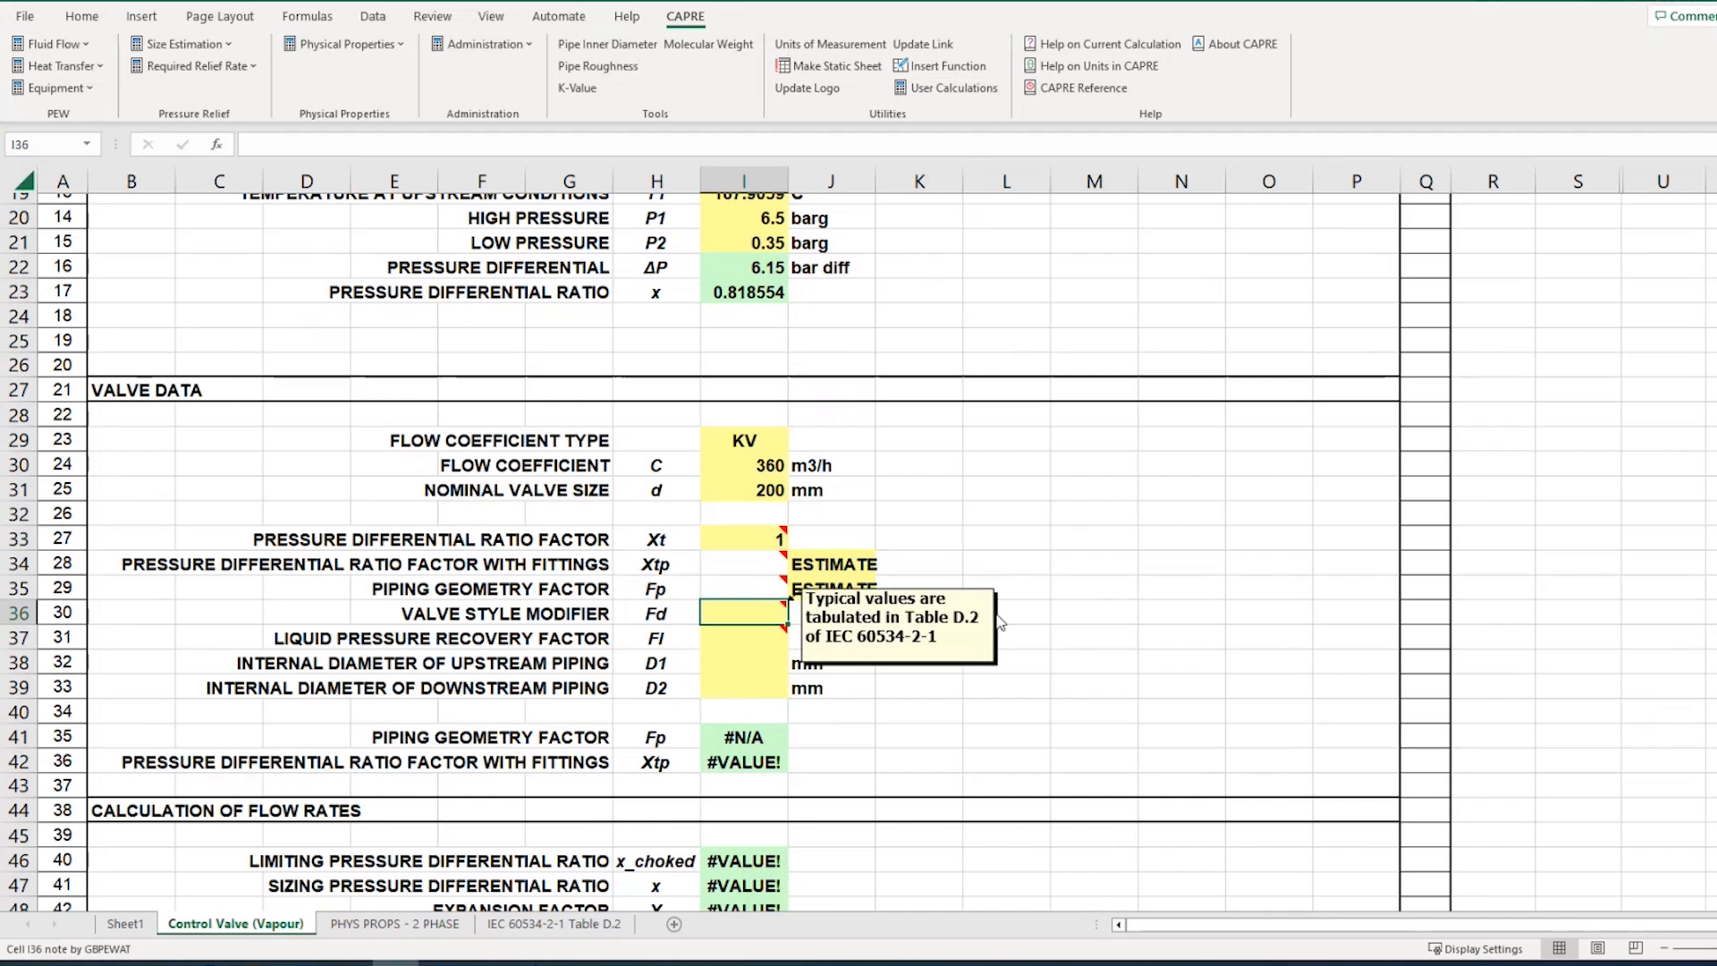
text(1)
key(Return)
text(1)
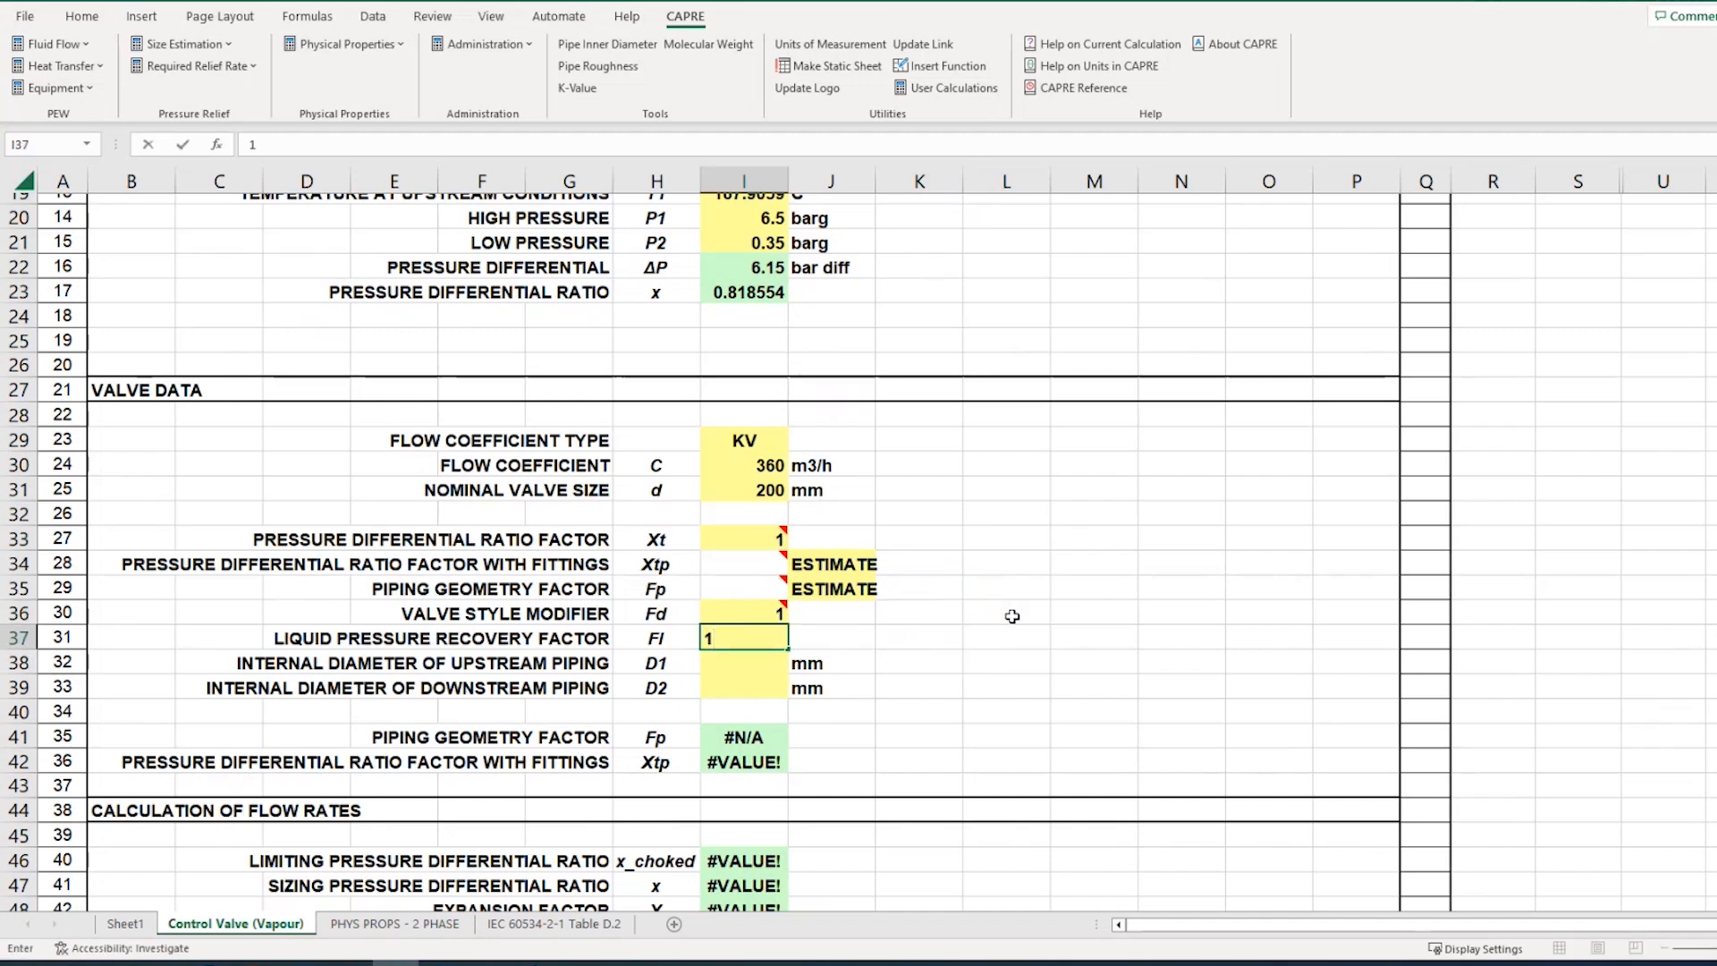
click(1011, 616)
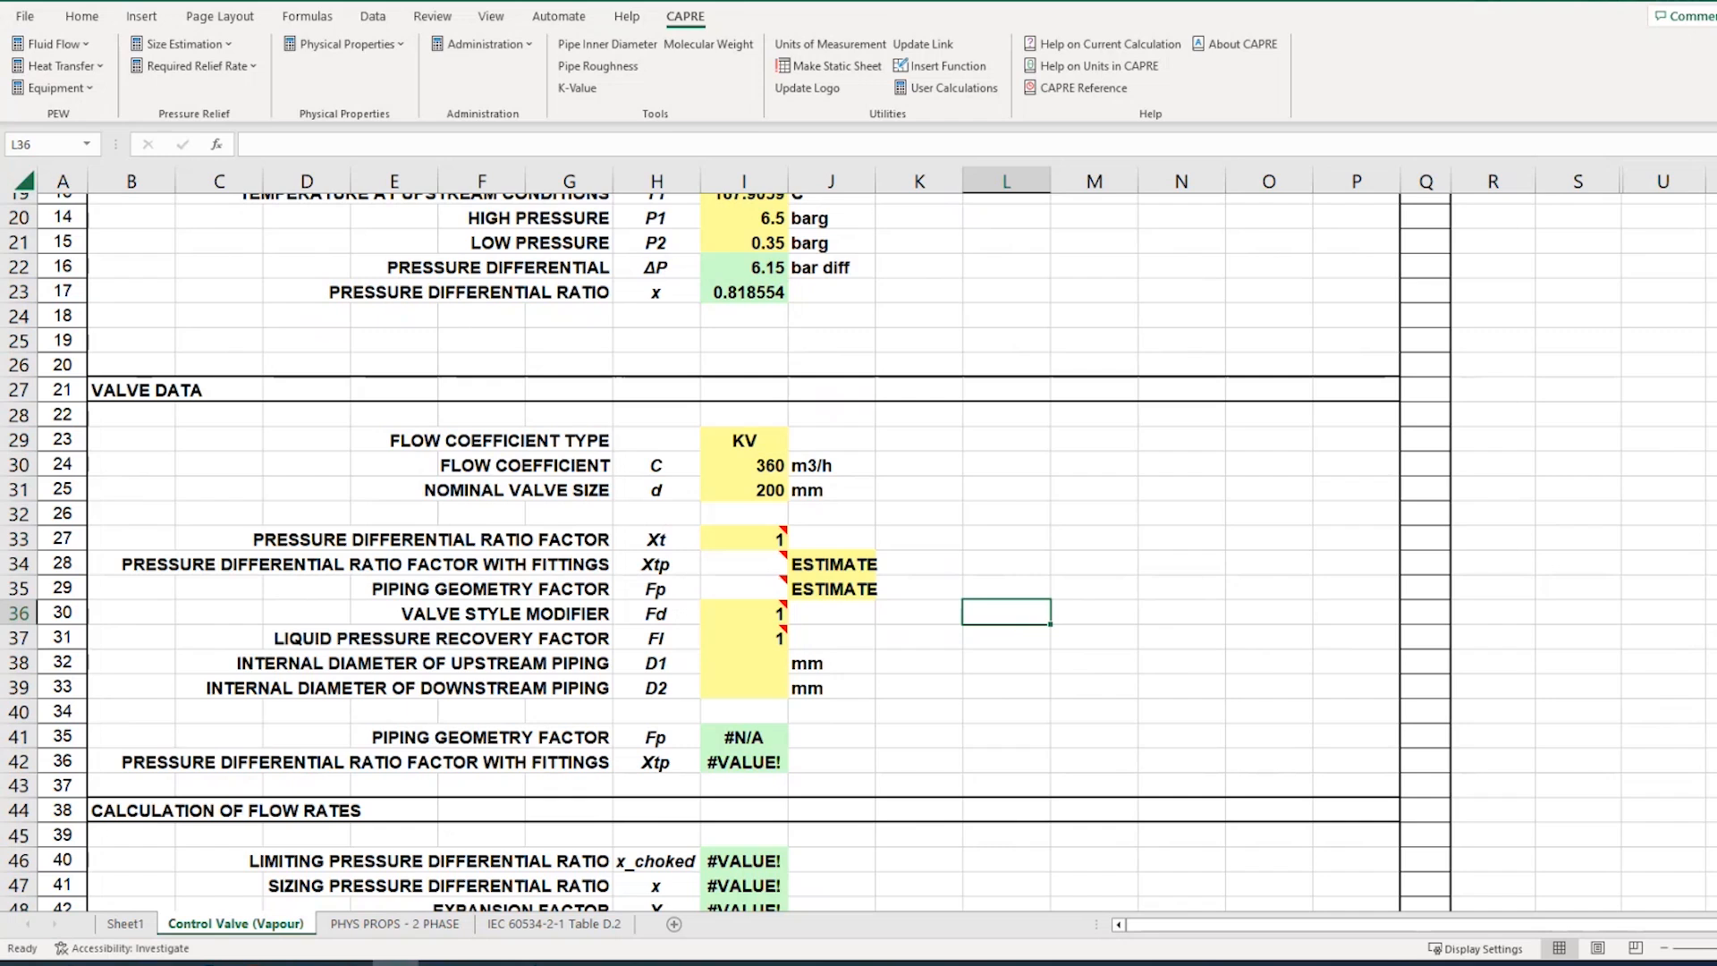
Set the internal diameters of the upstream piping D1 and the downstream piping D2 to 200 mm
click(765, 662)
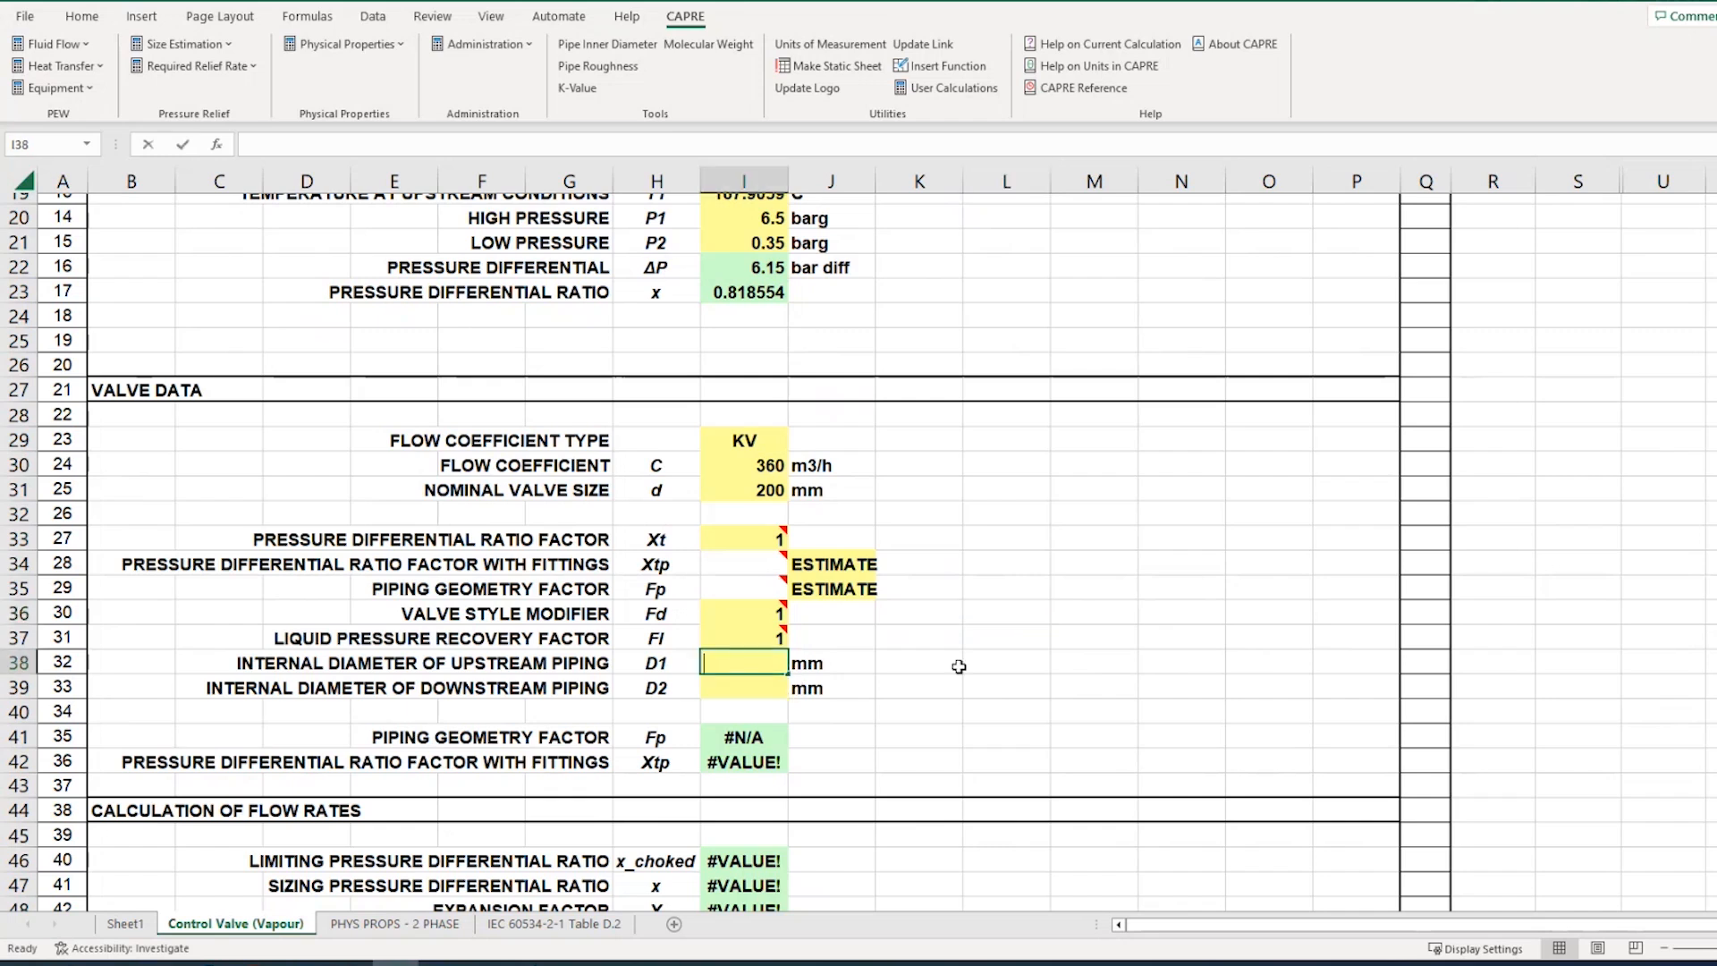
text(200)
key(Return)
text(200)
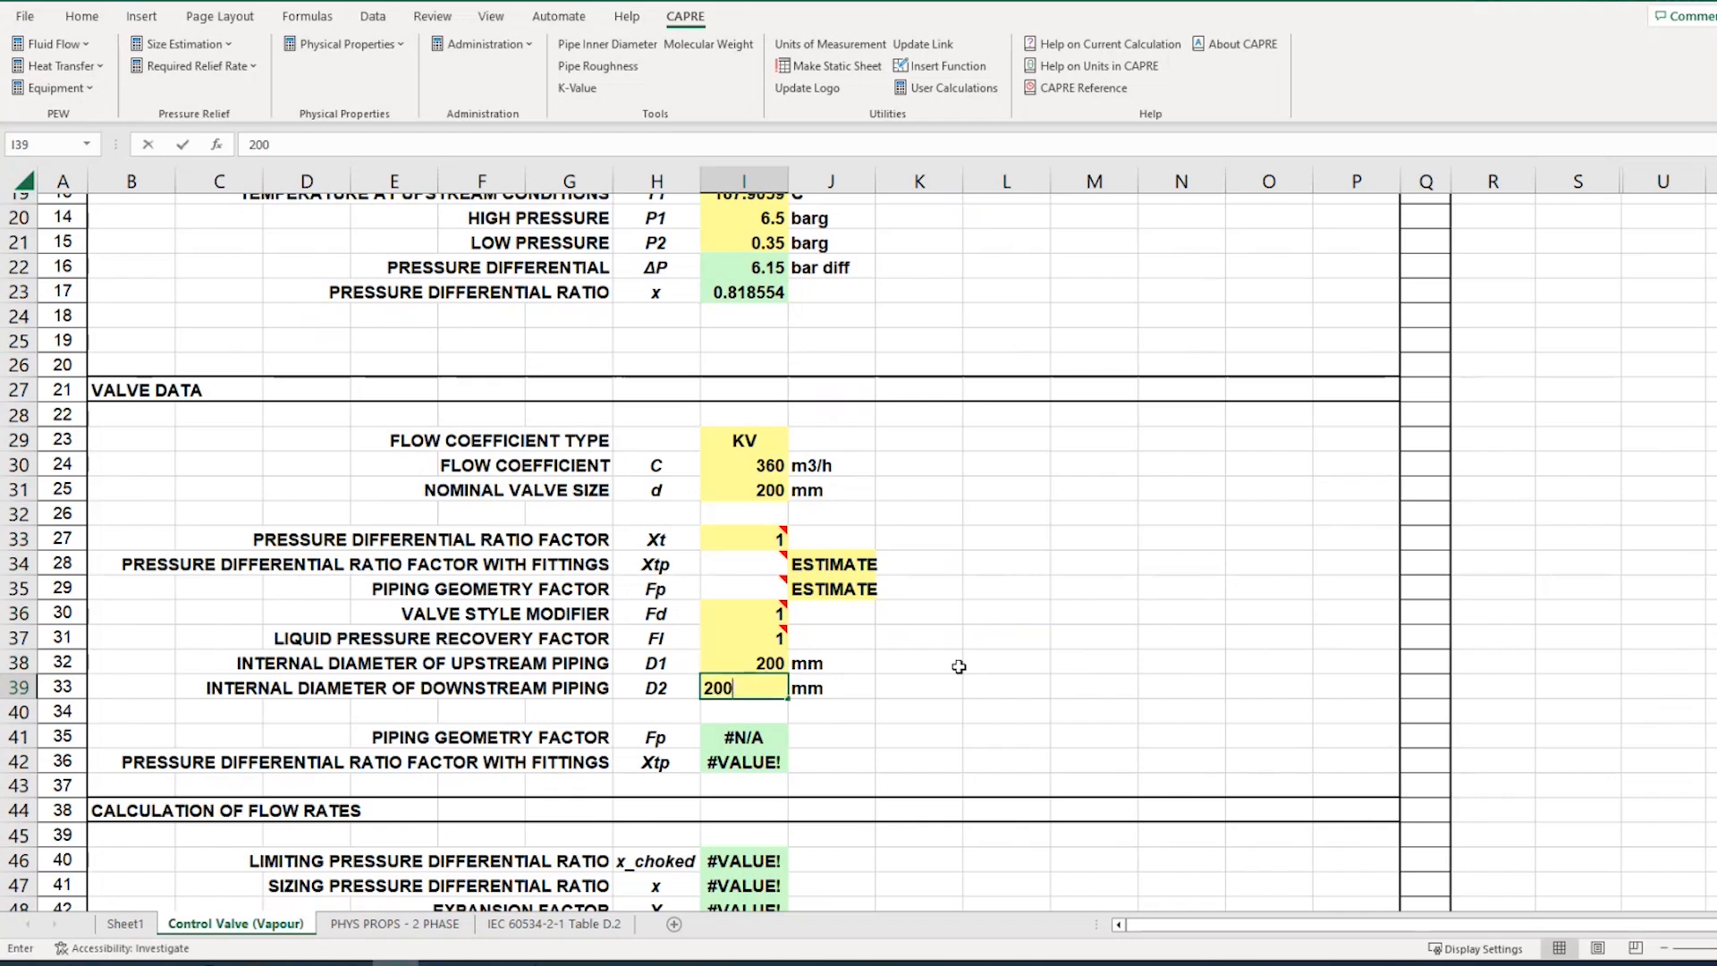
click(959, 667)
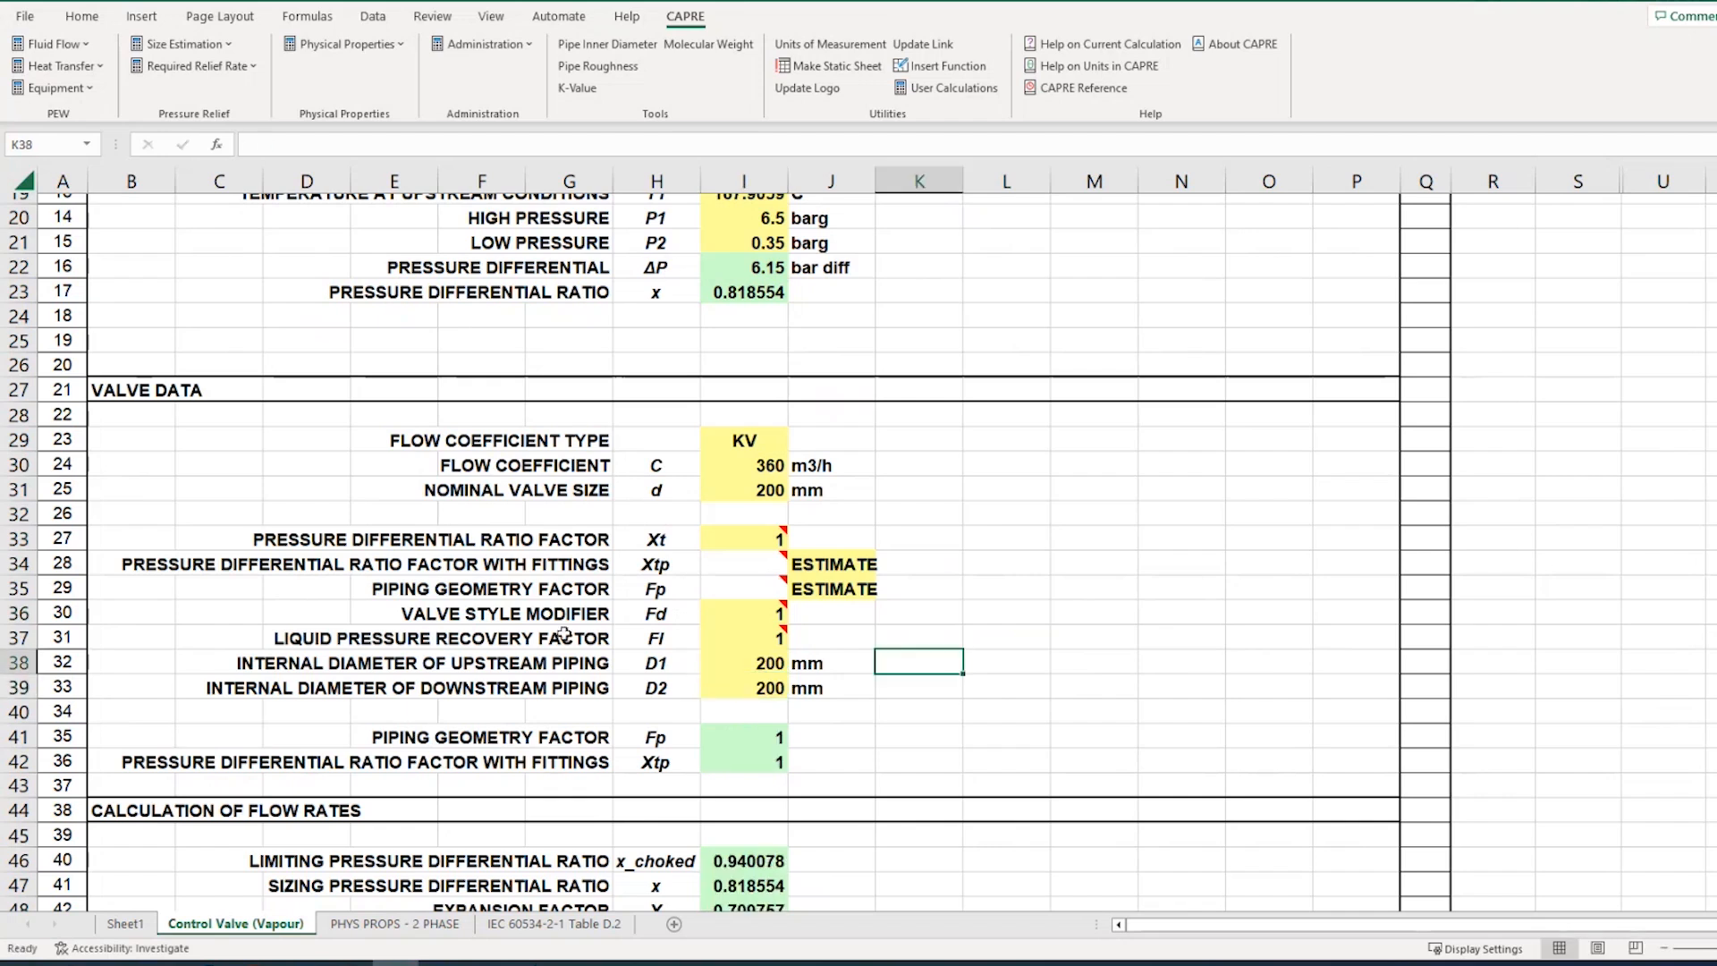
Review the calculated flow rates and IEC 60534 validity, and open the help on the current calculation
scroll(855, 673, down, 5)
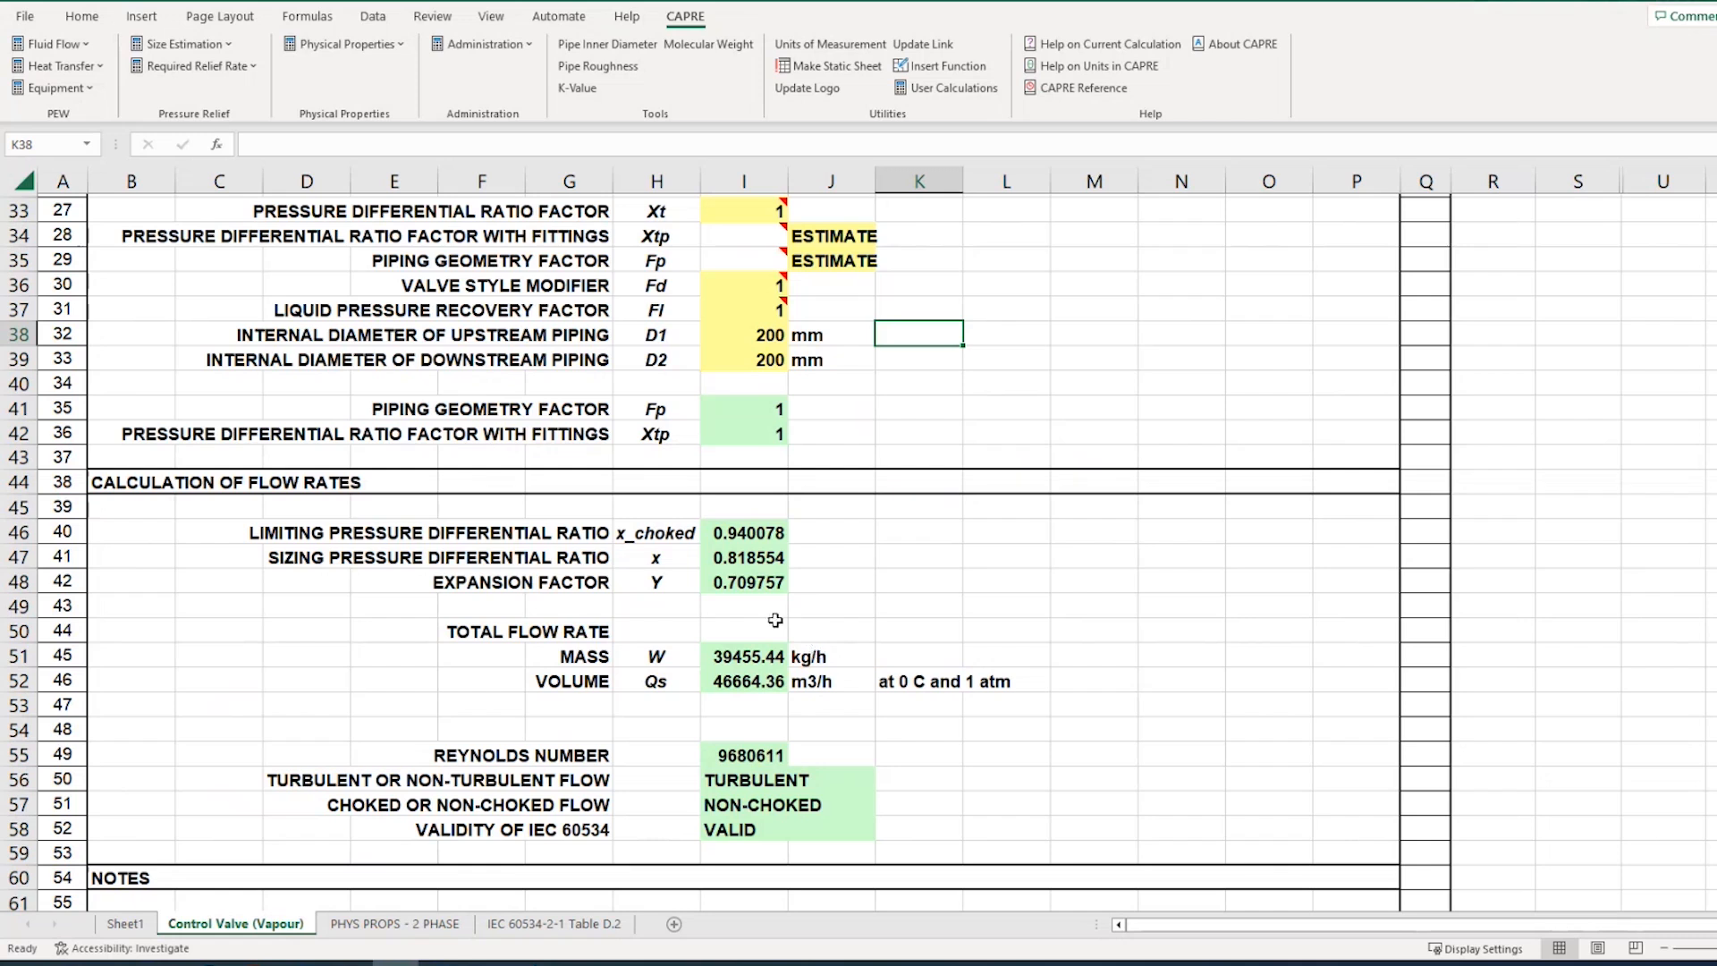
click(1117, 45)
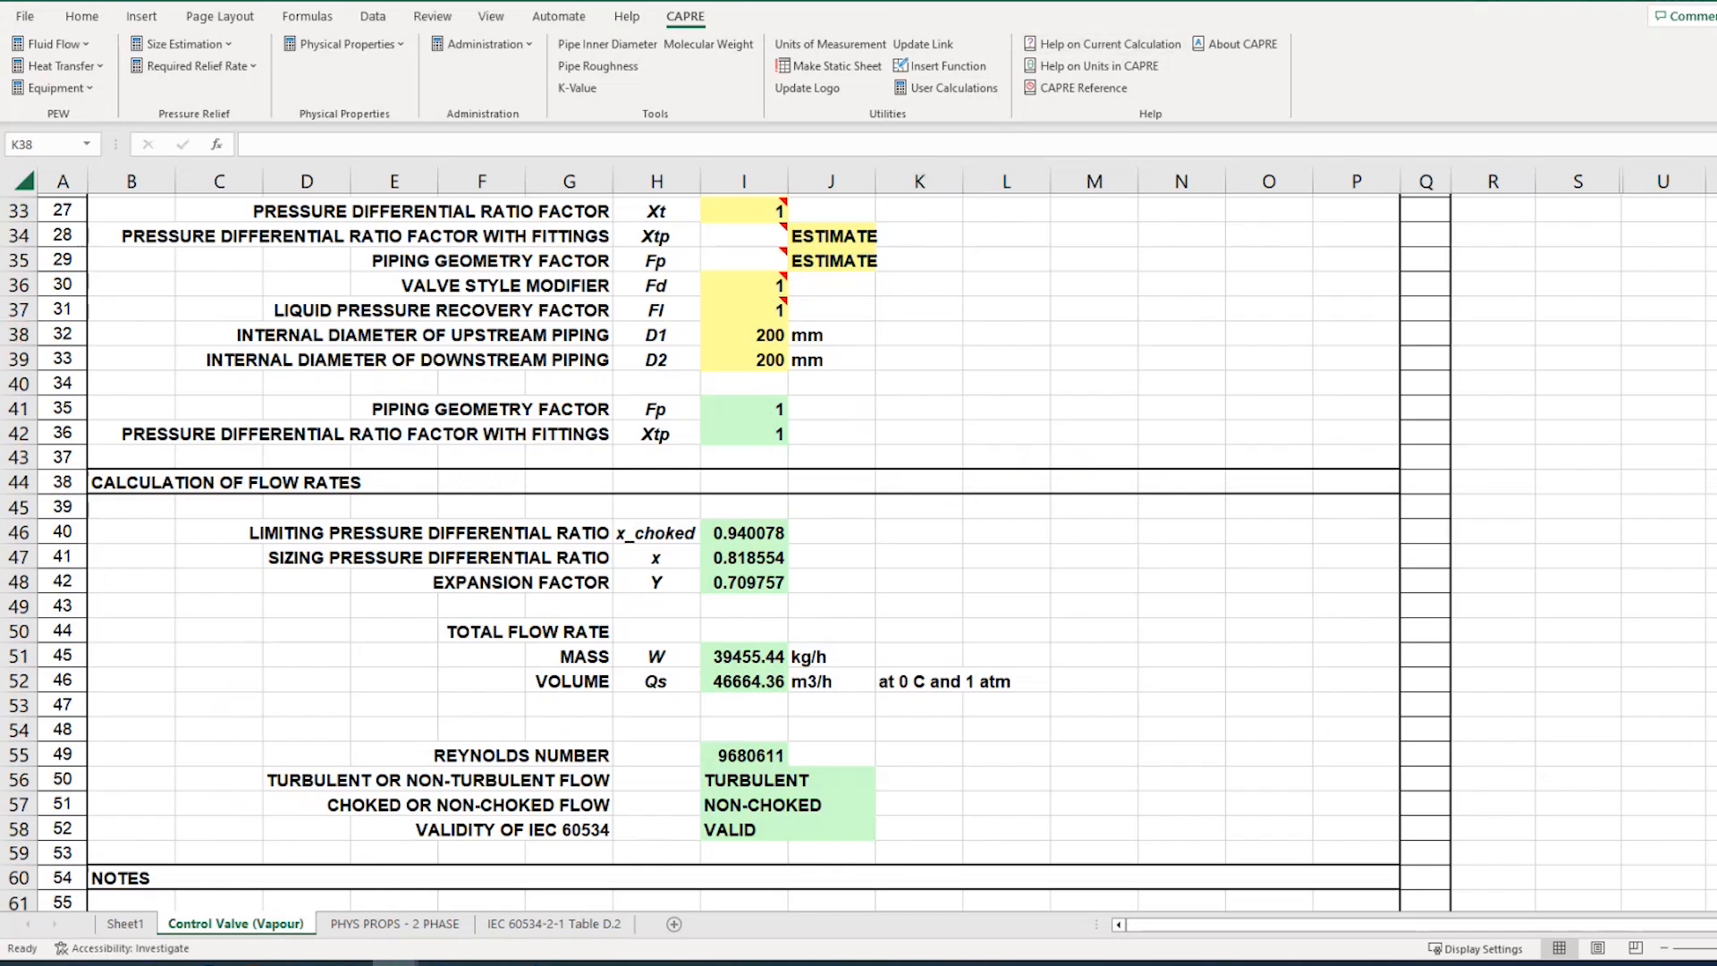